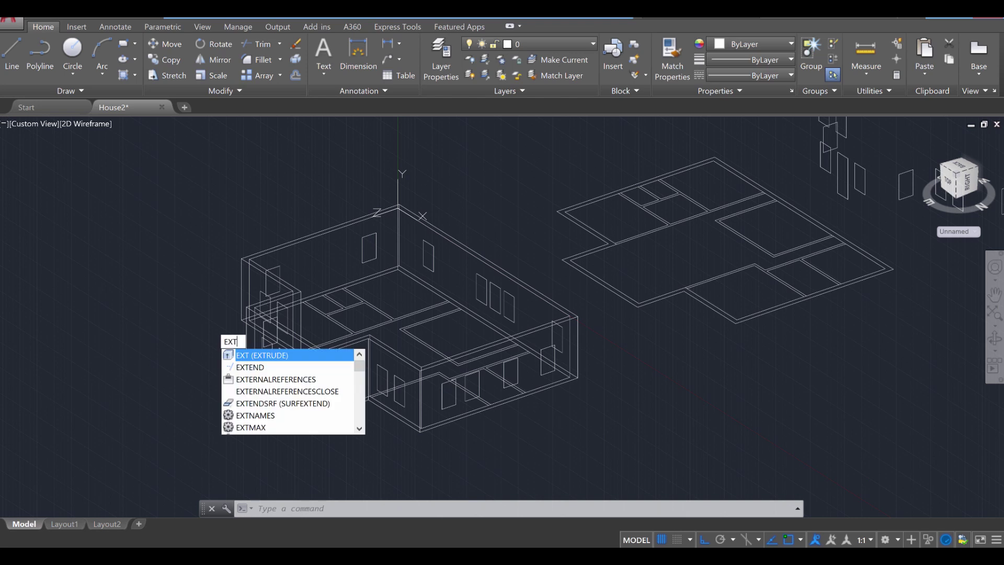
# Step: Extrude the five front-wall window outlines into solids at the default 5.06 height
pyautogui.press('Return')
pyautogui.click(444, 392)
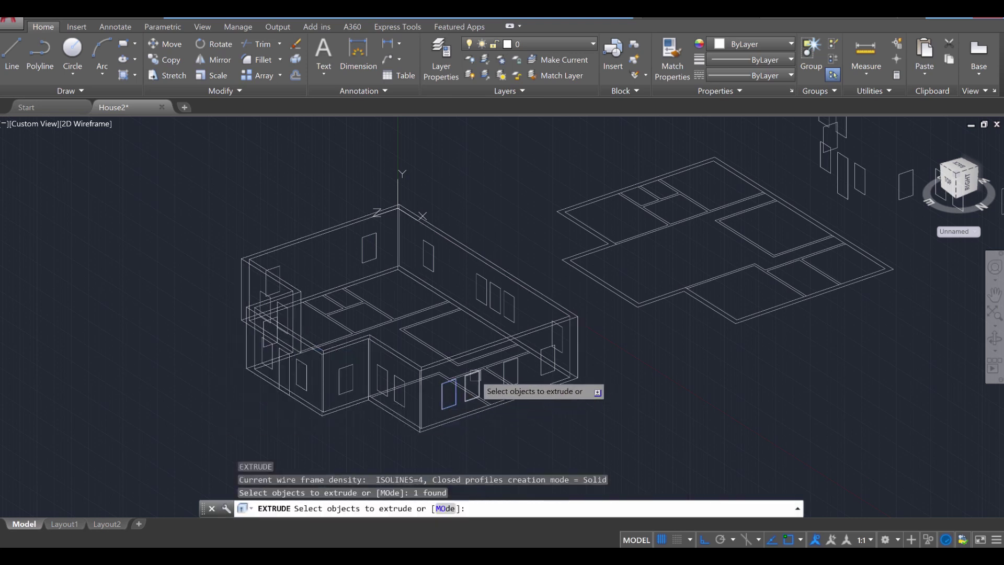
pyautogui.click(472, 384)
pyautogui.click(510, 372)
pyautogui.click(547, 361)
pyautogui.click(352, 379)
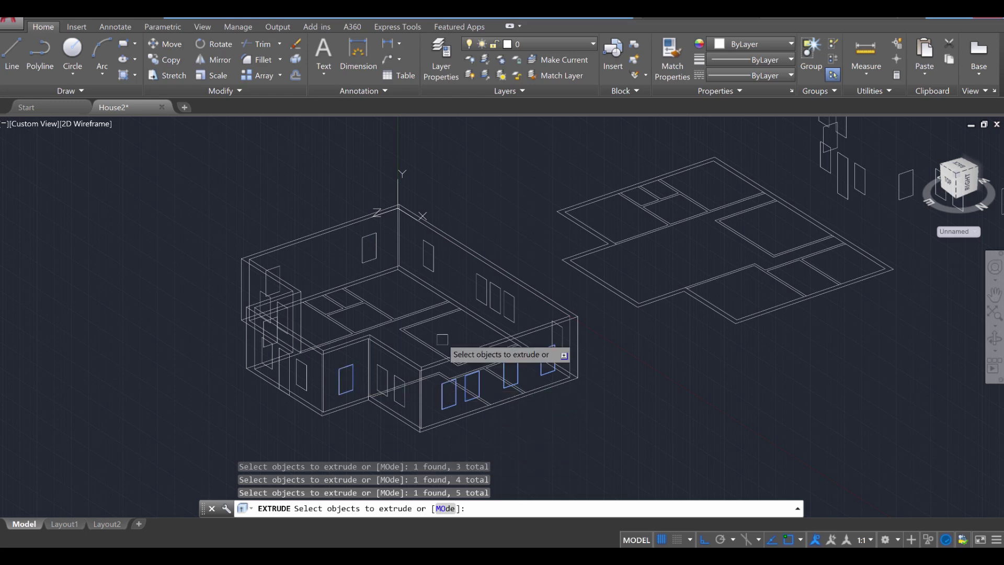
pyautogui.press('Return')
pyautogui.keyDown('shift'); pyautogui.moveTo(418, 334); pyautogui.dragTo(387, 368, button='middle'); pyautogui.keyUp('shift')
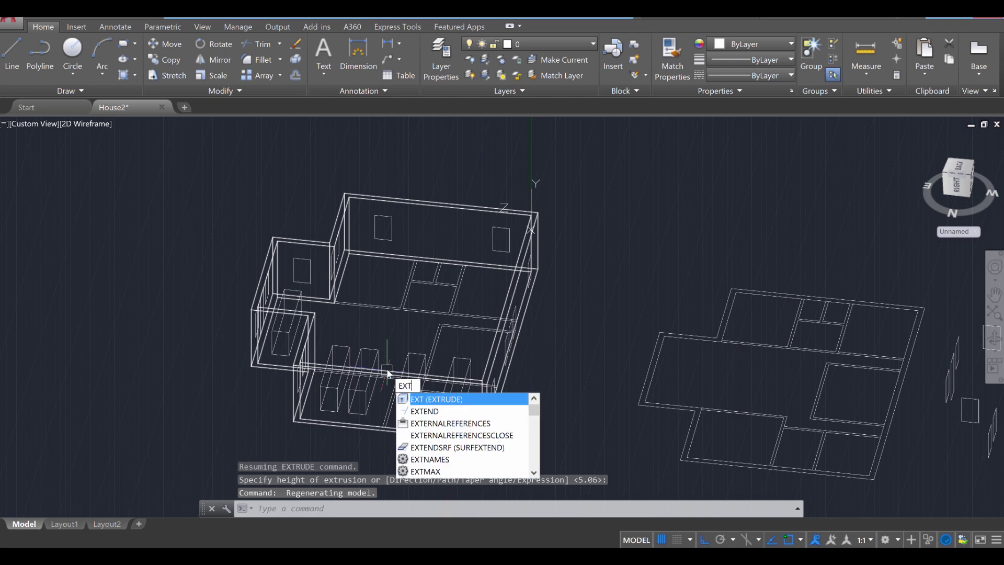
# Step: Extrude five right-wall window outlines into solid boxes at a -12.50 height
pyautogui.press('Return')
pyautogui.click(492, 393)
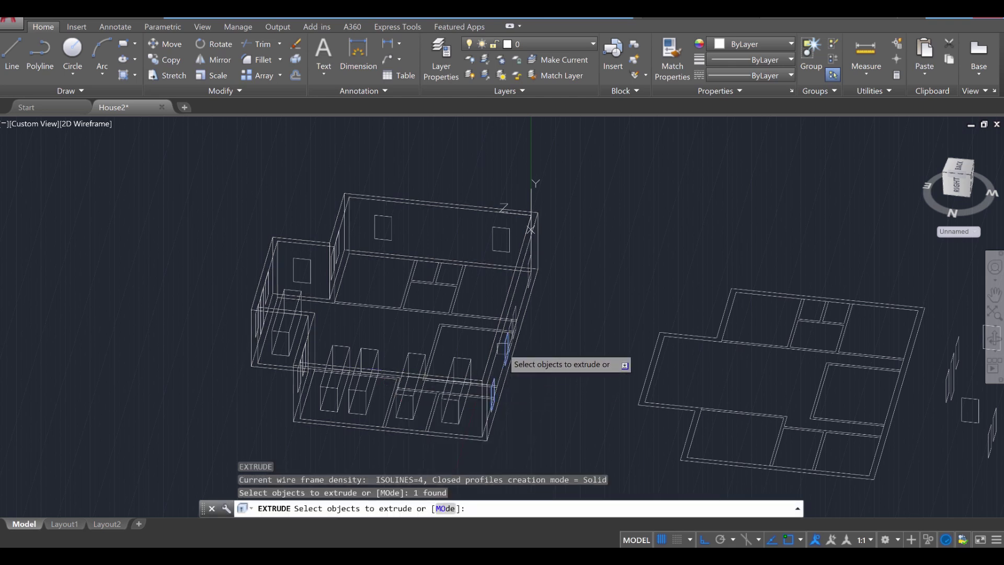
pyautogui.click(507, 335)
pyautogui.click(511, 337)
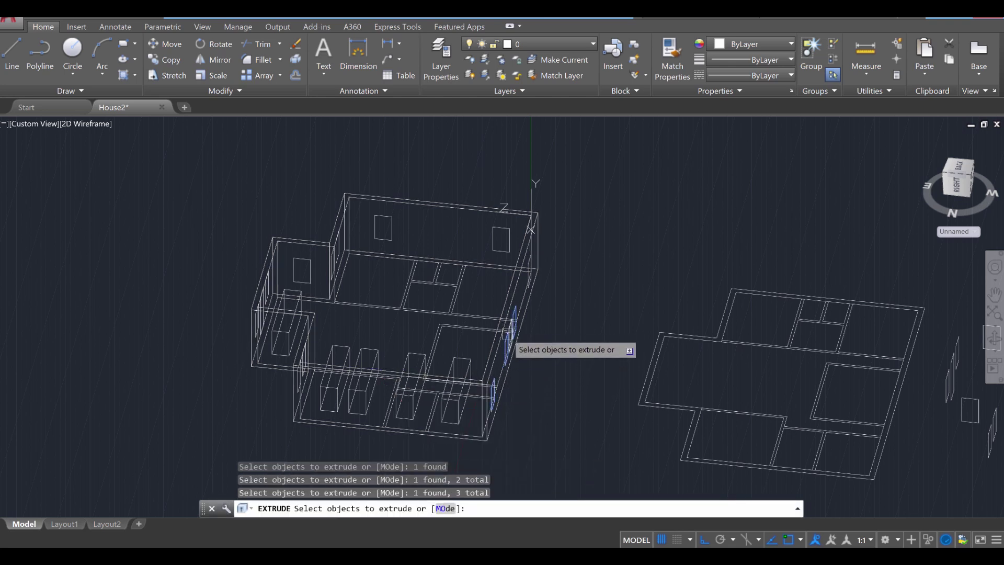
pyautogui.click(529, 277)
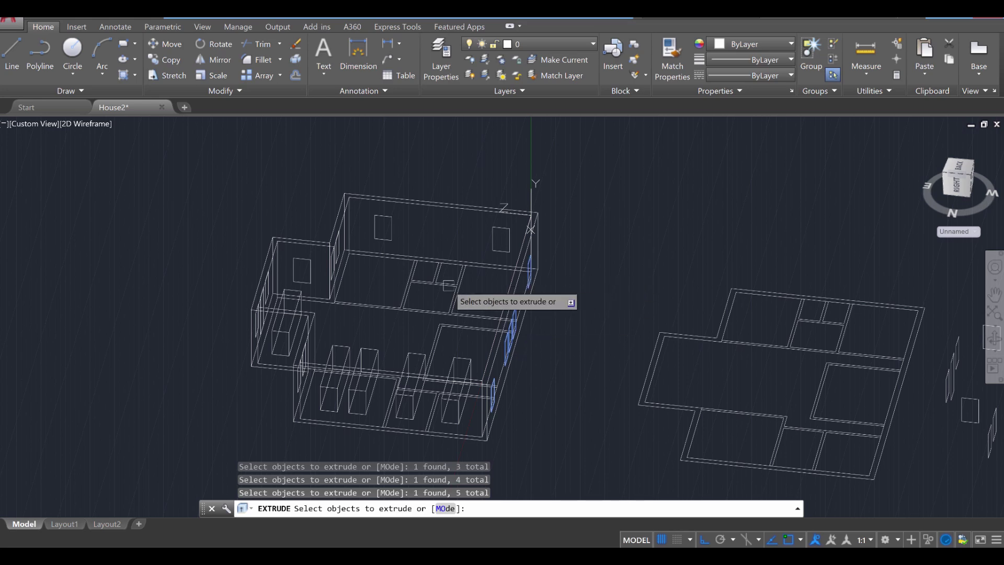
pyautogui.press('Return')
pyautogui.click(538, 316)
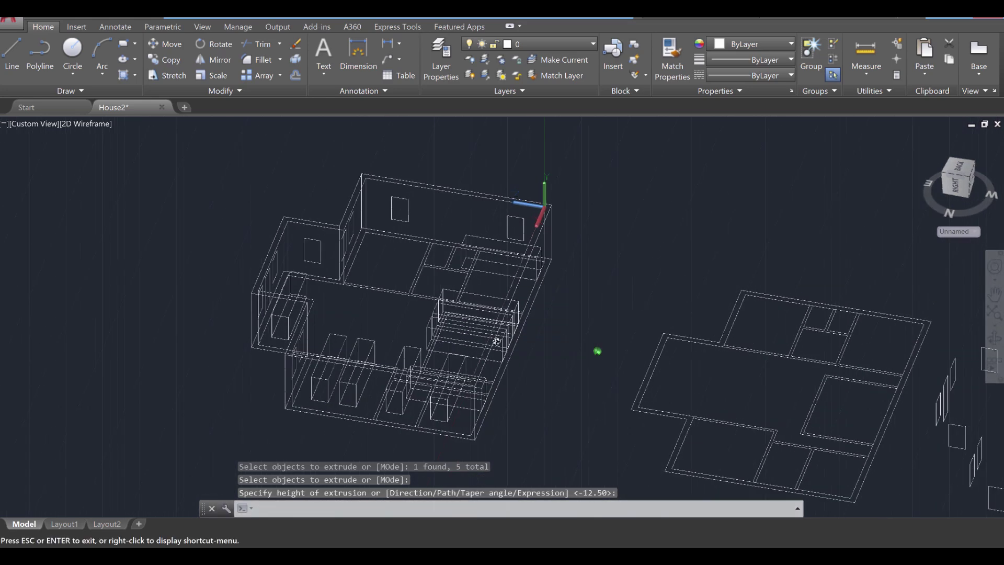
pyautogui.keyDown('shift'); pyautogui.moveTo(598, 350); pyautogui.dragTo(249, 268, button='middle'); pyautogui.keyUp('shift')
# Step: Extrude the thin wall rectangle into a solid with EXT
pyautogui.write('ext')
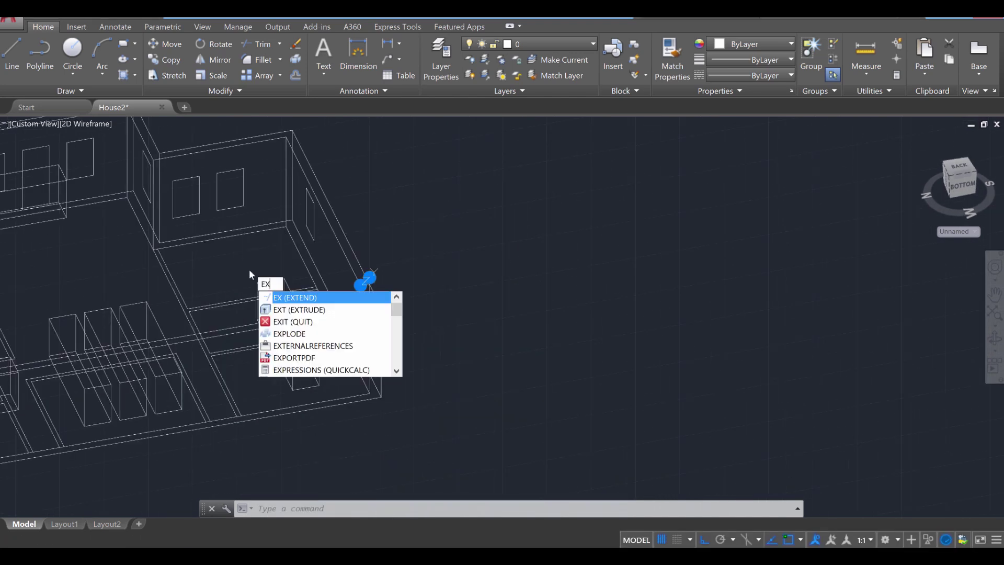
pyautogui.press('Return')
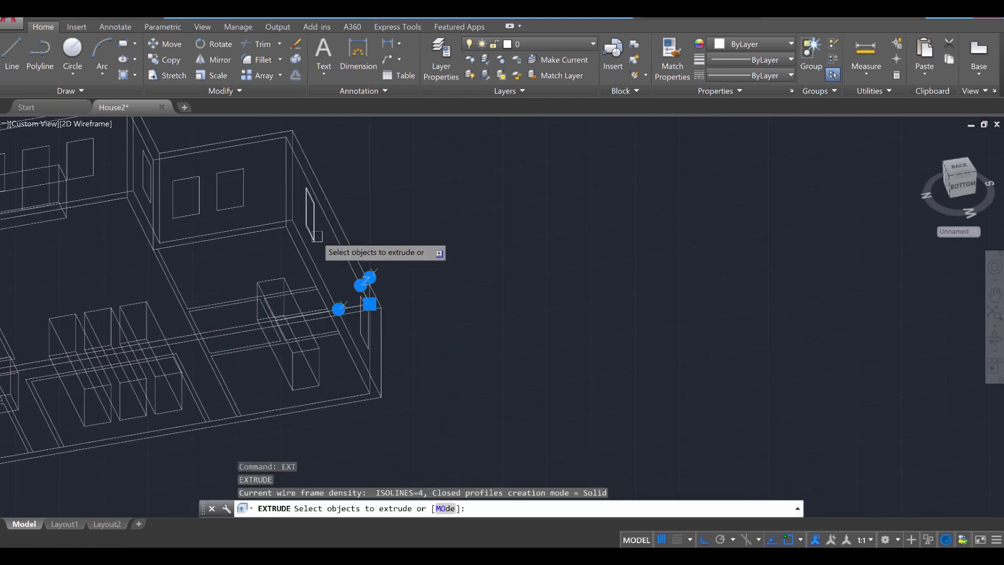
pyautogui.click(313, 237)
pyautogui.press('Return')
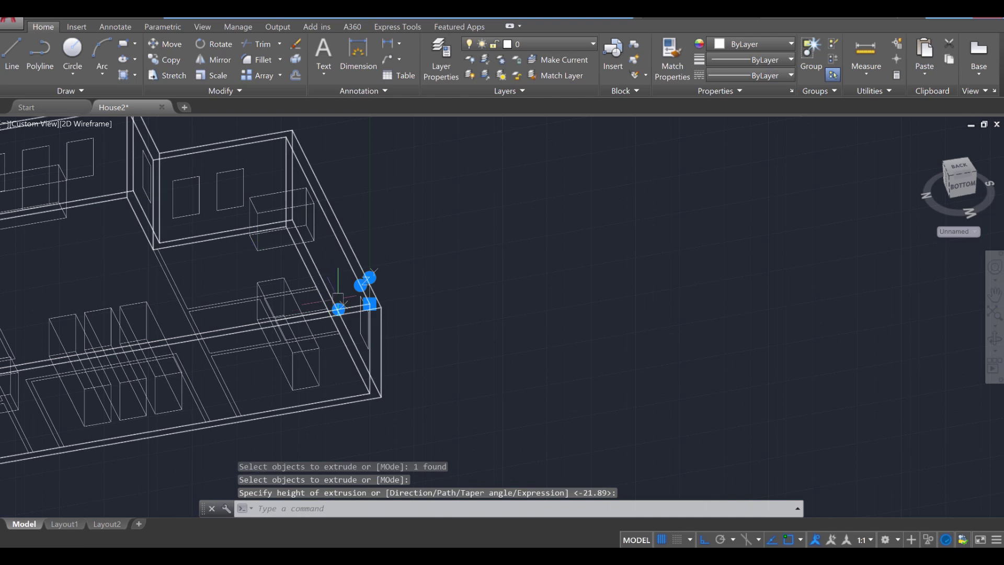
pyautogui.click(338, 297)
# Step: Extrude the window outline on the far wall into a solid box
pyautogui.press('Return')
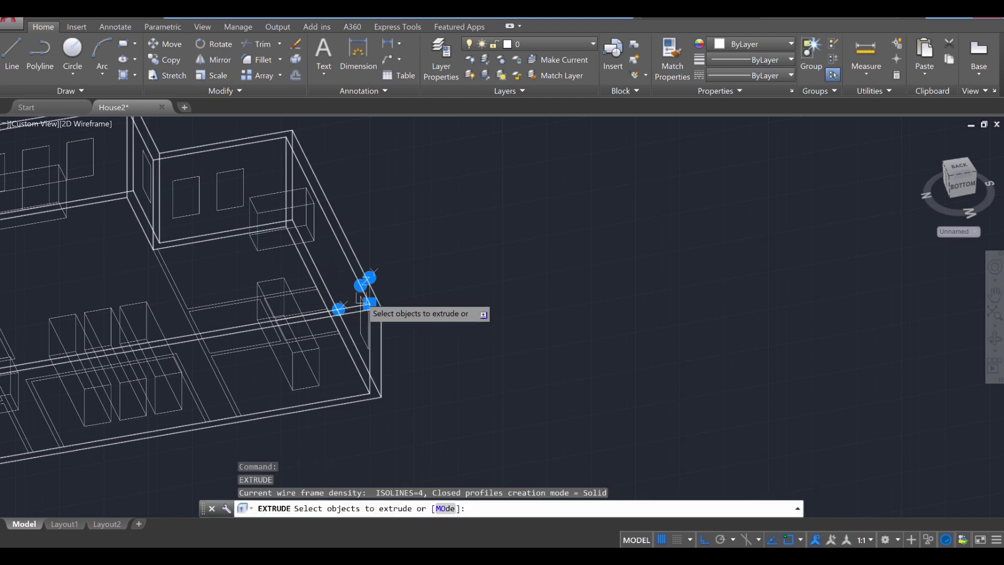
pyautogui.click(142, 175)
pyautogui.press('Return')
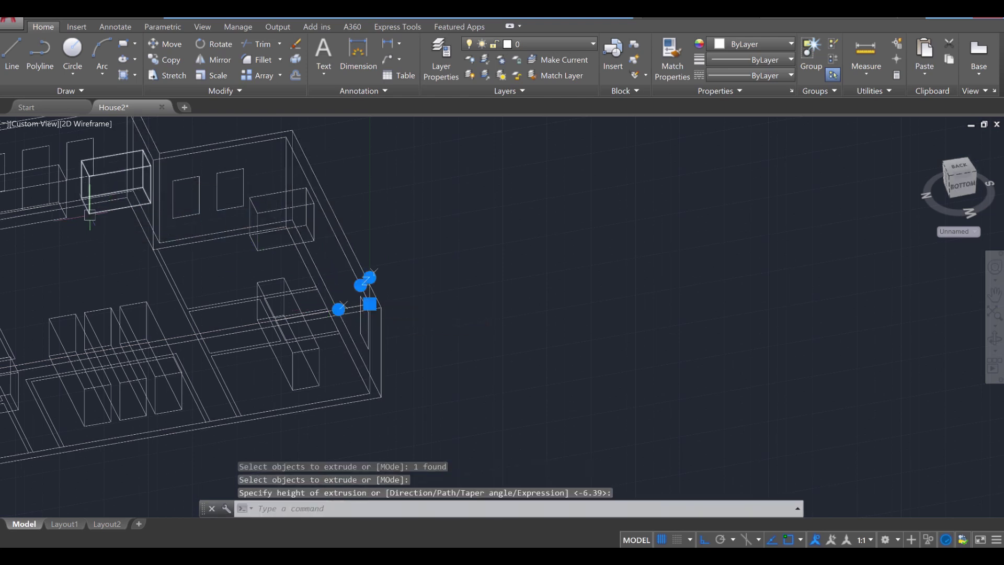
pyautogui.click(361, 277)
# Step: Start extruding another window outline, reorienting the view around the house
pyautogui.press('Return')
pyautogui.keyDown('shift'); pyautogui.moveTo(375, 269); pyautogui.dragTo(306, 309, button='middle'); pyautogui.keyUp('shift')
pyautogui.click(307, 334)
pyautogui.press('Return')
pyautogui.press('Return')
pyautogui.press('Return')
pyautogui.keyDown('shift'); pyautogui.moveTo(345, 340); pyautogui.dragTo(323, 338, button='middle'); pyautogui.keyUp('shift')
pyautogui.scroll(-3, 257, 346)
pyautogui.scroll(6, 323, 333)
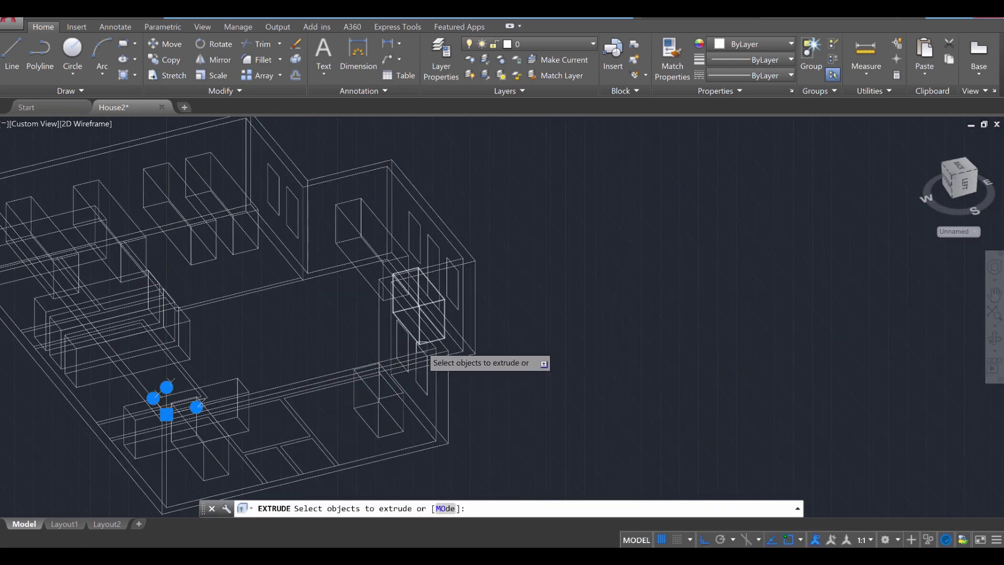
# Step: Restart EXT and select seven window outlines on the right and back walls
pyautogui.click(413, 335)
pyautogui.press('Escape')
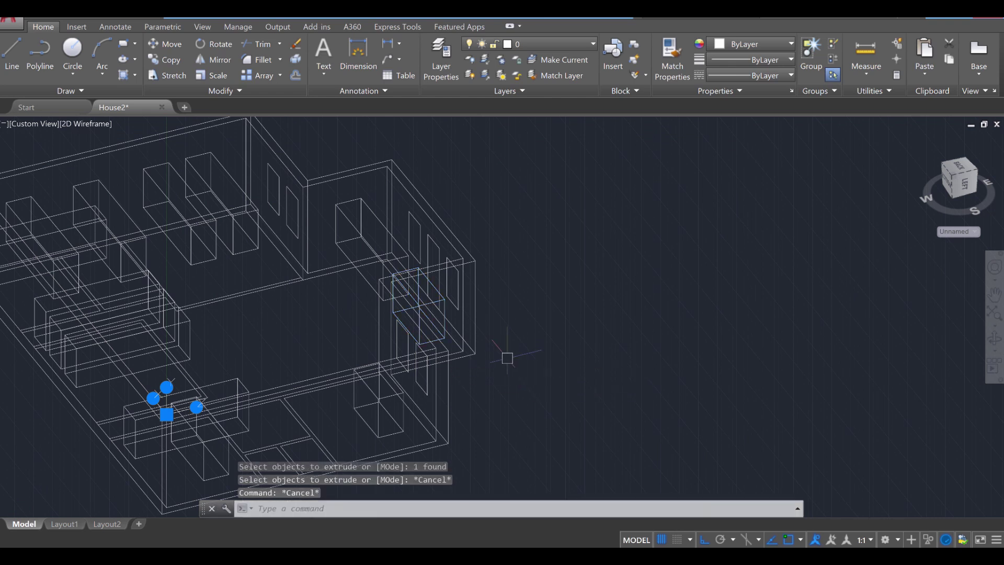
pyautogui.write('ext')
pyautogui.press('Return')
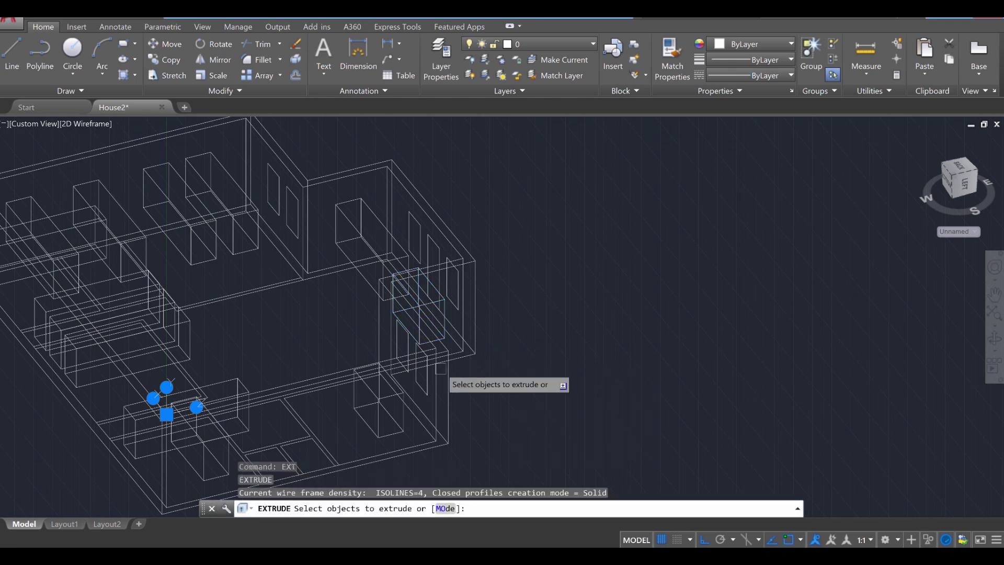
pyautogui.click(410, 341)
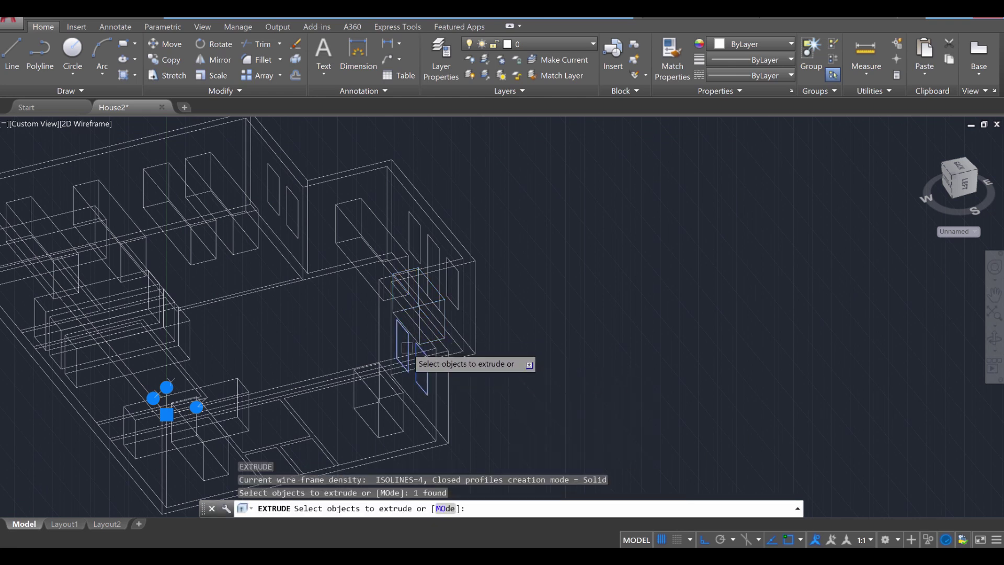
pyautogui.click(407, 345)
pyautogui.click(453, 261)
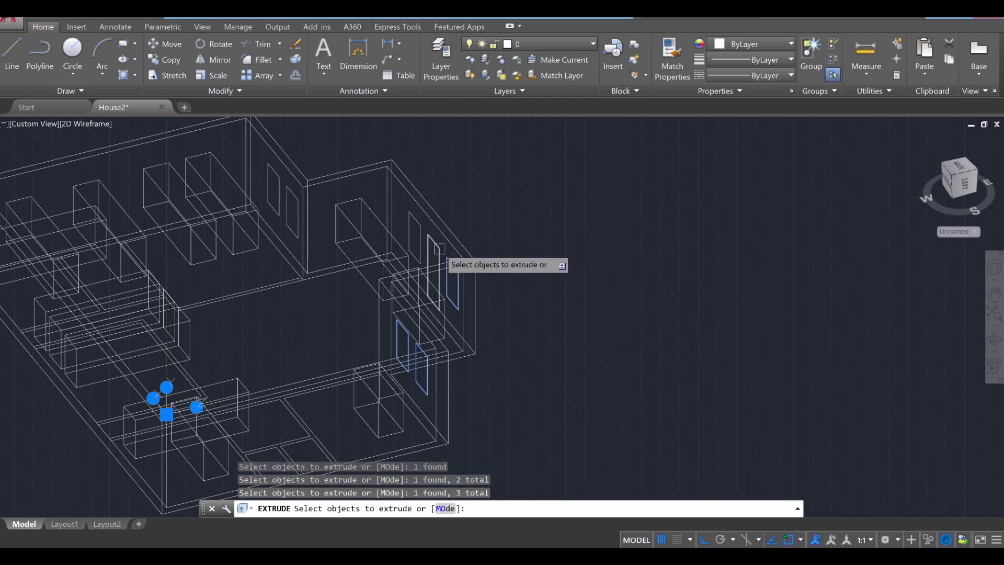
pyautogui.click(435, 250)
pyautogui.click(416, 239)
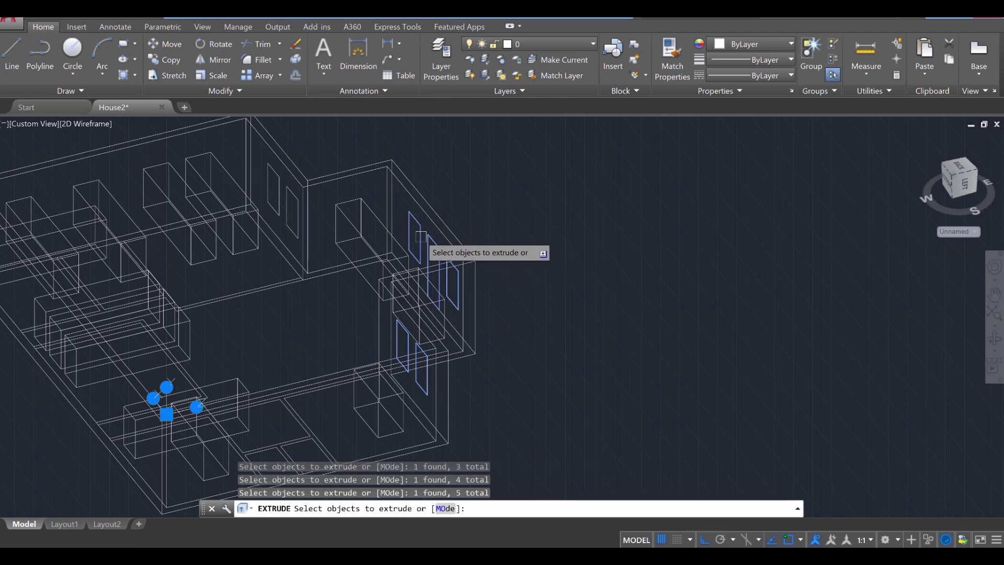
pyautogui.click(290, 195)
pyautogui.press('Return')
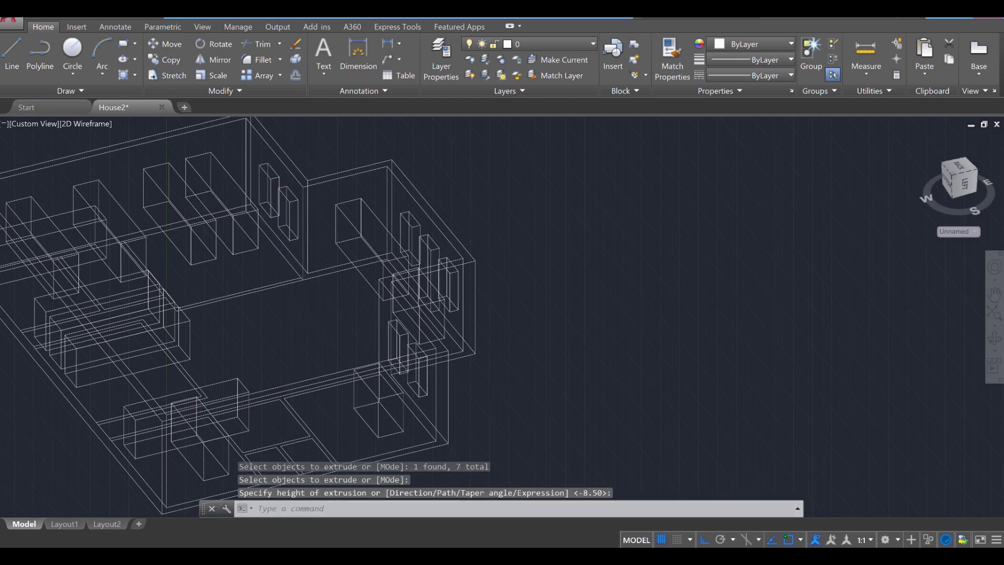
# Step: Check the -8.50 extrusion preview from another angle, then cancel it
pyautogui.scroll(-3, 310, 314)
pyautogui.keyDown('shift'); pyautogui.moveTo(309, 314); pyautogui.dragTo(290, 313, button='middle'); pyautogui.keyUp('shift')
pyautogui.press('Escape')
pyautogui.press('Escape')
pyautogui.press('Escape')
pyautogui.press('Escape')
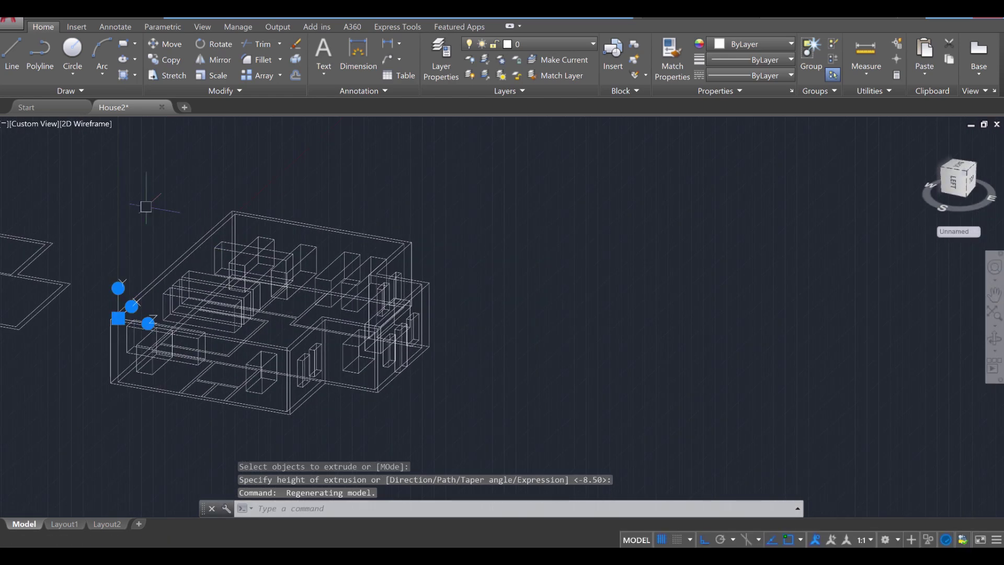
# Step: Switch the house to the Shaded visual style and inspect it from another angle
pyautogui.click(92, 126)
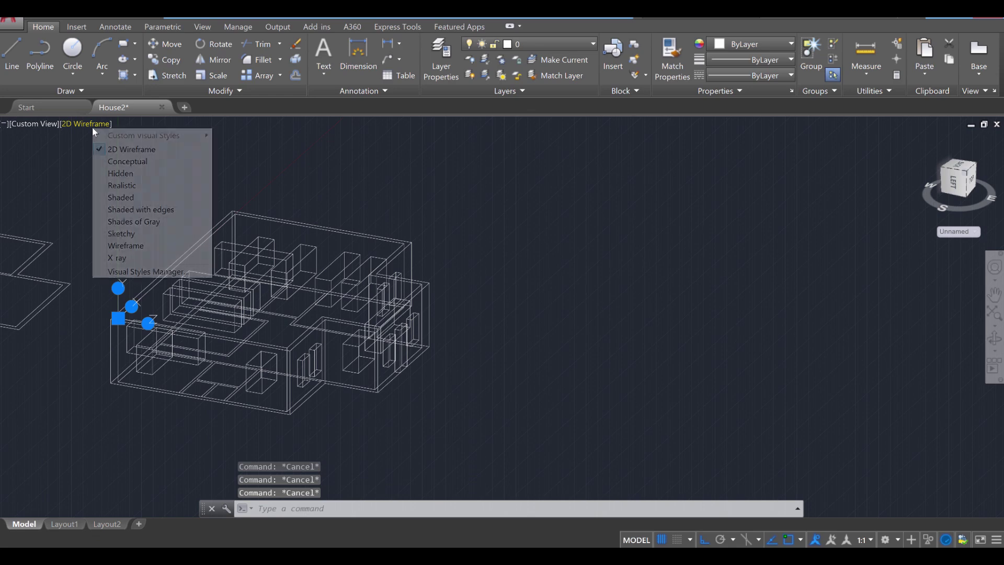
pyautogui.click(121, 197)
pyautogui.moveTo(184, 209)
pyautogui.keyDown('shift'); pyautogui.mouseDown(button='middle')
pyautogui.moveTo(324, 261)
pyautogui.moveTo(495, 287)
pyautogui.moveTo(303, 290)
pyautogui.moveTo(381, 331)
pyautogui.mouseUp(button='middle'); pyautogui.keyUp('shift')
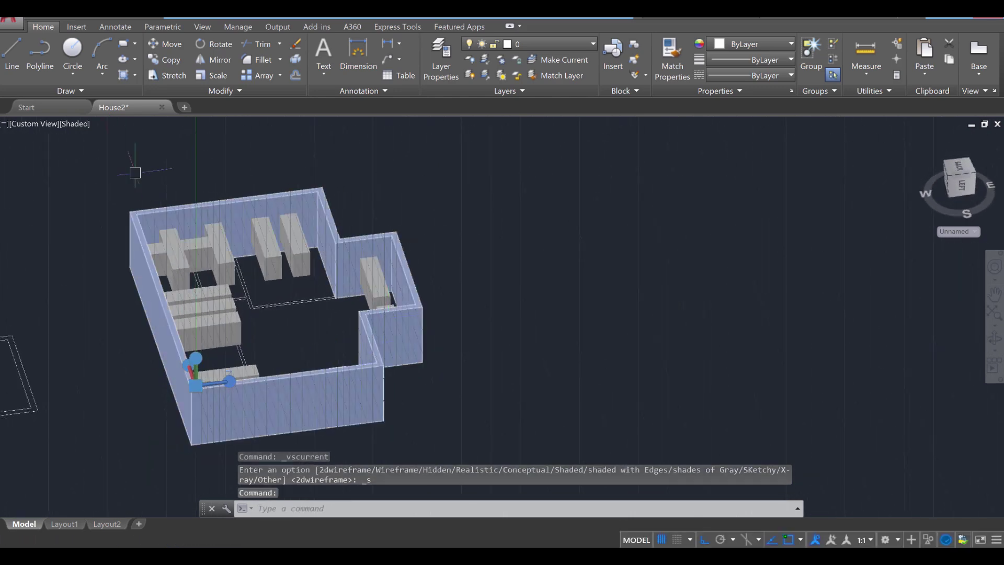
# Step: Return to 2D Wireframe and undo the recent steps, including the extrusion
pyautogui.click(80, 127)
pyautogui.click(117, 152)
pyautogui.hotkey('ctrl', 'z')
pyautogui.hotkey('ctrl', 'z')
pyautogui.hotkey('ctrl', 'z')
pyautogui.hotkey('ctrl', 'z')
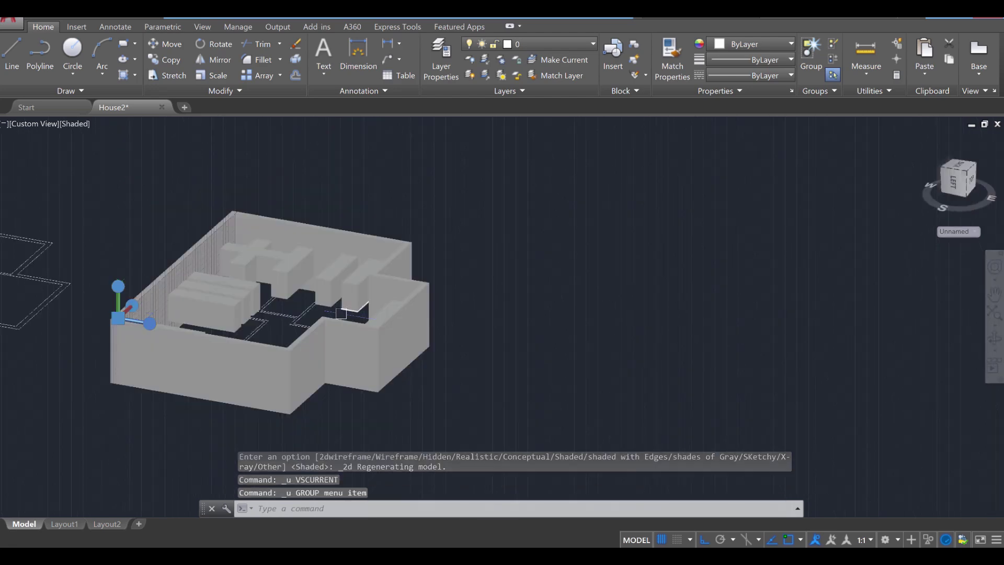
pyautogui.hotkey('ctrl', 'z')
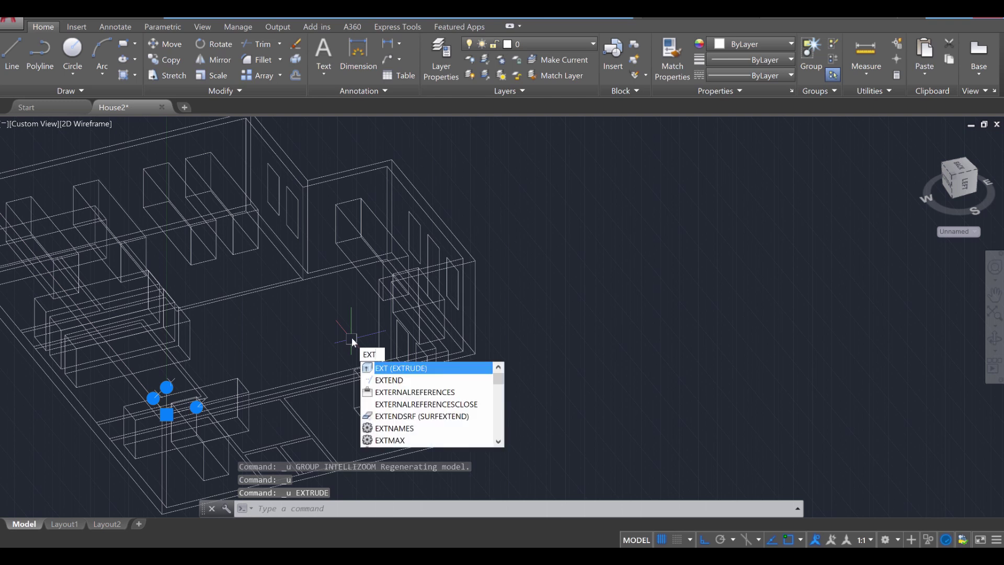
# Step: Extrude the seven right- and back-wall window outlines to a height of 3
pyautogui.press('Return')
pyautogui.click(403, 339)
pyautogui.click(405, 341)
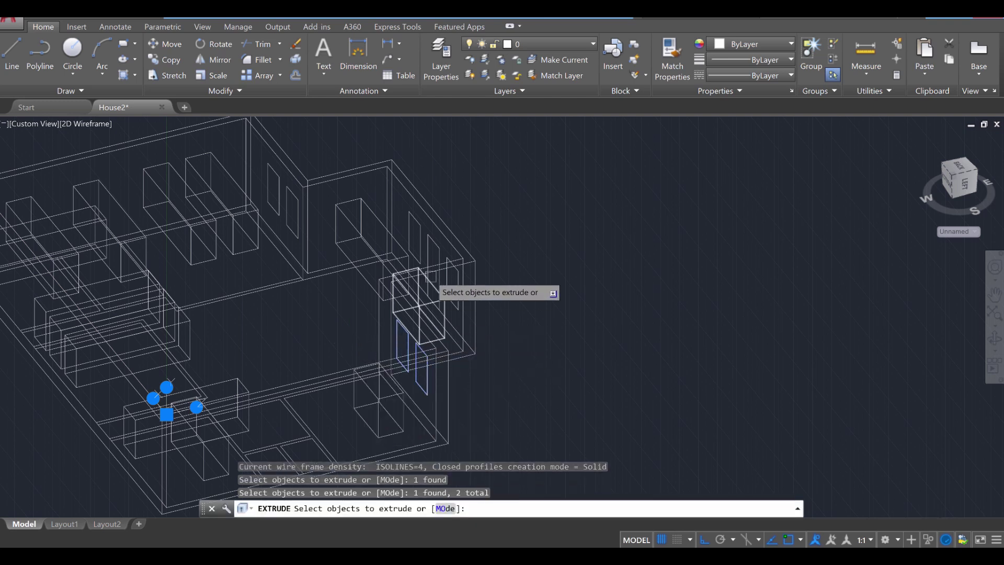
pyautogui.click(448, 258)
pyautogui.click(422, 234)
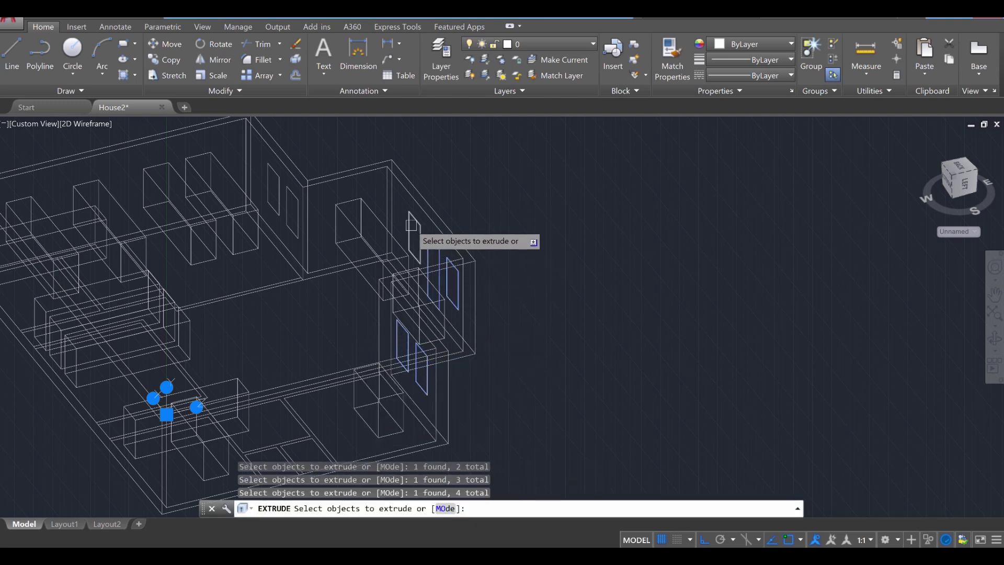
pyautogui.click(417, 233)
pyautogui.click(277, 194)
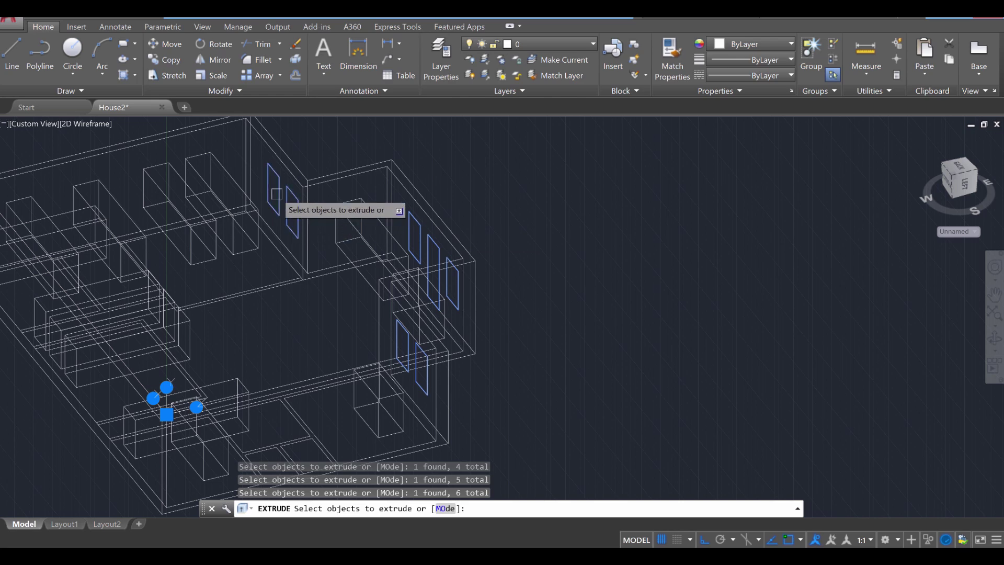
pyautogui.press('Return')
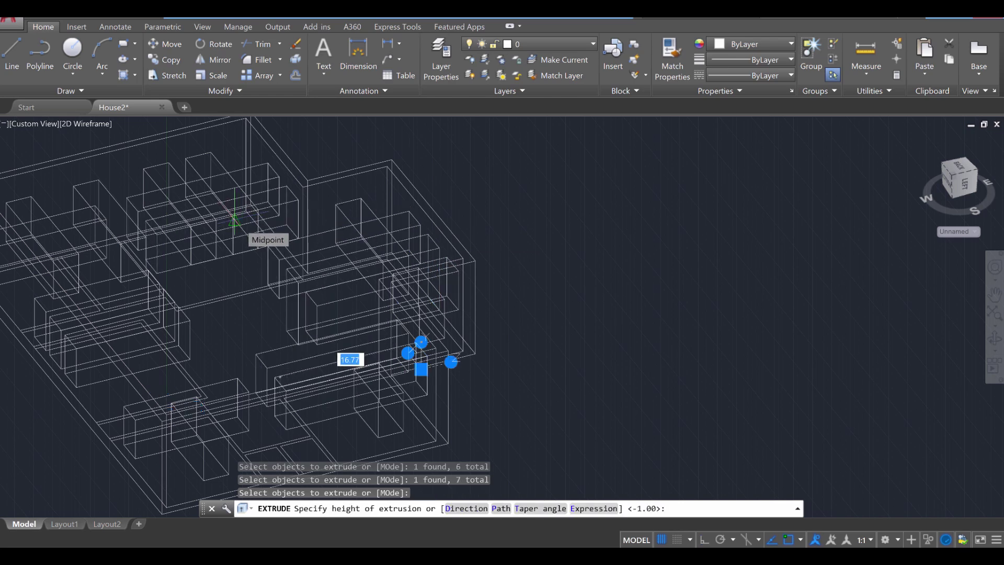
pyautogui.press('Return')
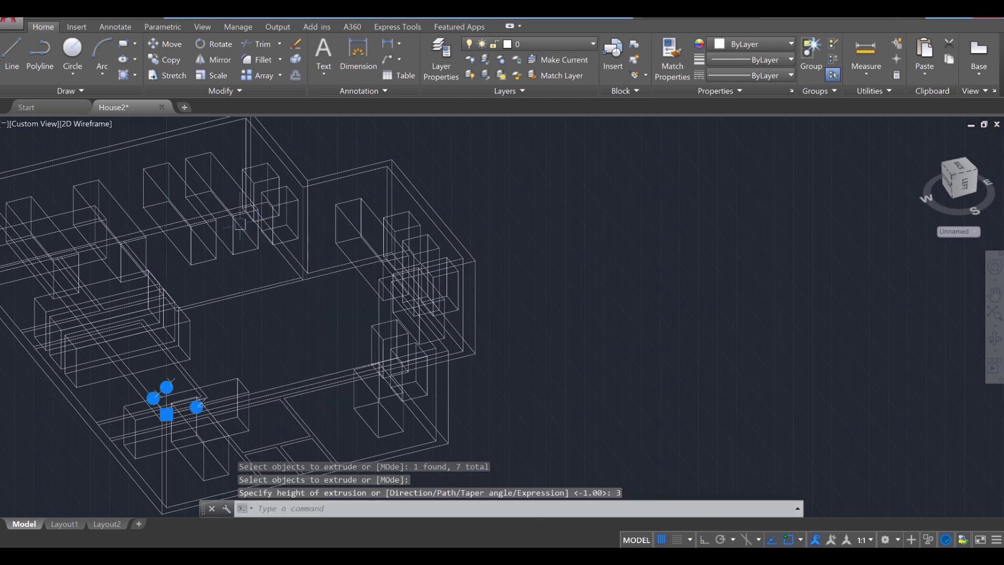
pyautogui.press('Escape')
pyautogui.press('Escape')
pyautogui.keyDown('shift'); pyautogui.moveTo(389, 282); pyautogui.dragTo(428, 334, button='middle'); pyautogui.keyUp('shift')
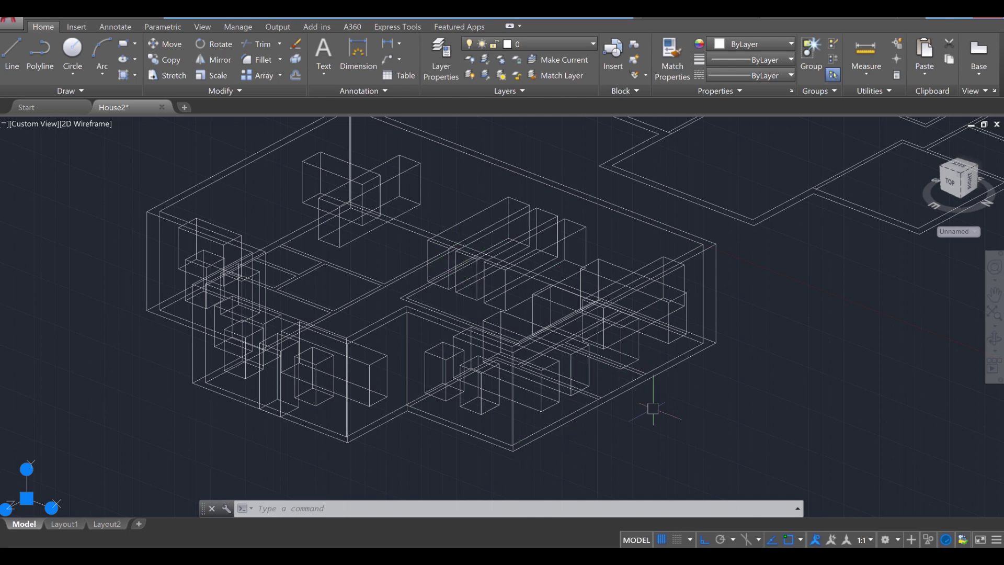
# Step: Subtract one window box from the house wall solid to open the front wall
pyautogui.press('Escape')
pyautogui.press('Escape')
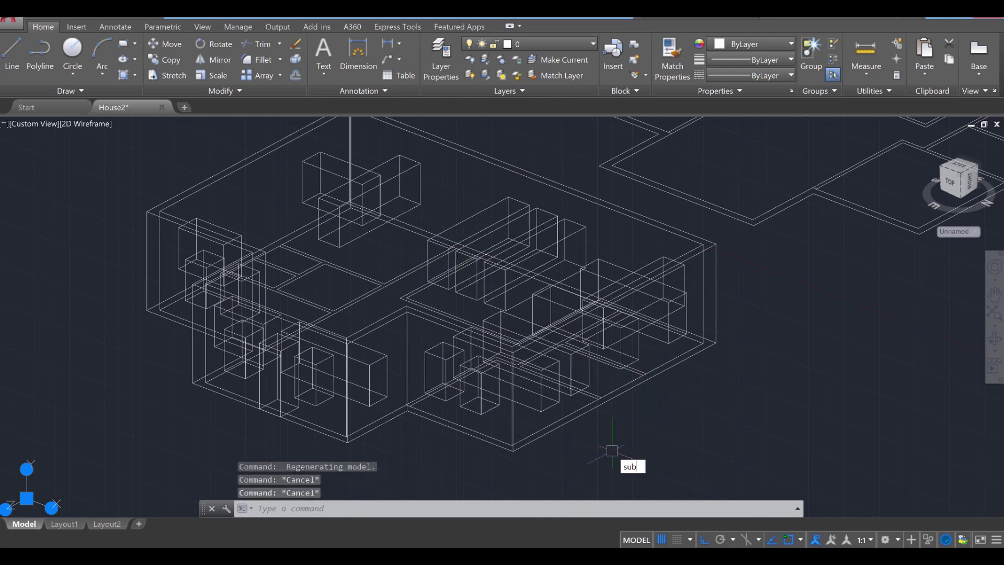
pyautogui.press('Return')
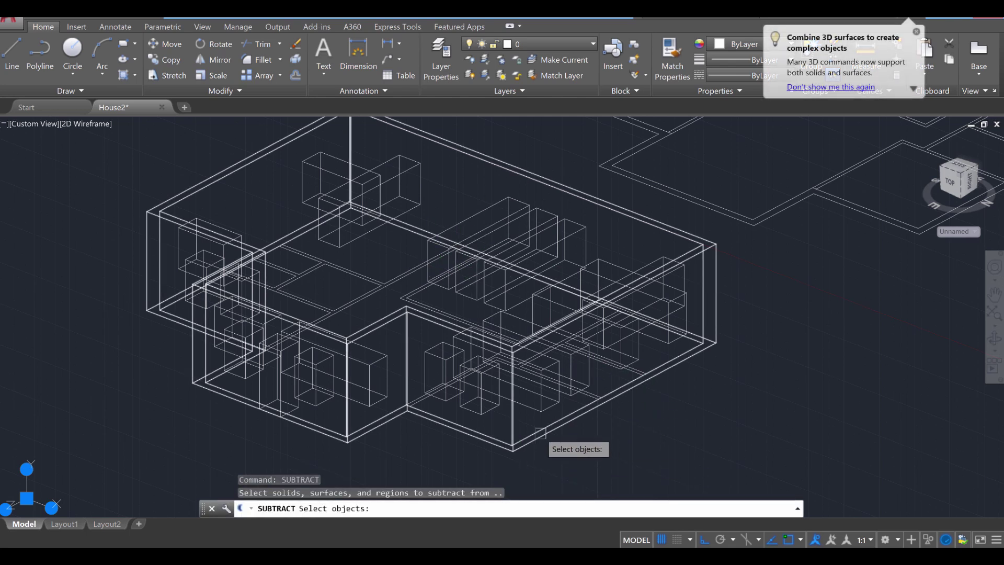
pyautogui.click(540, 433)
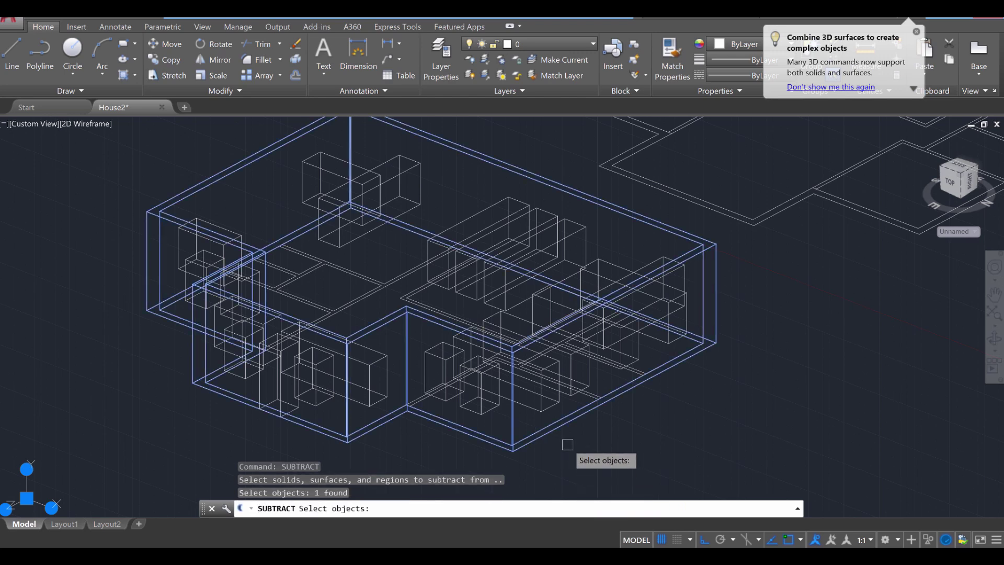
pyautogui.press('Return')
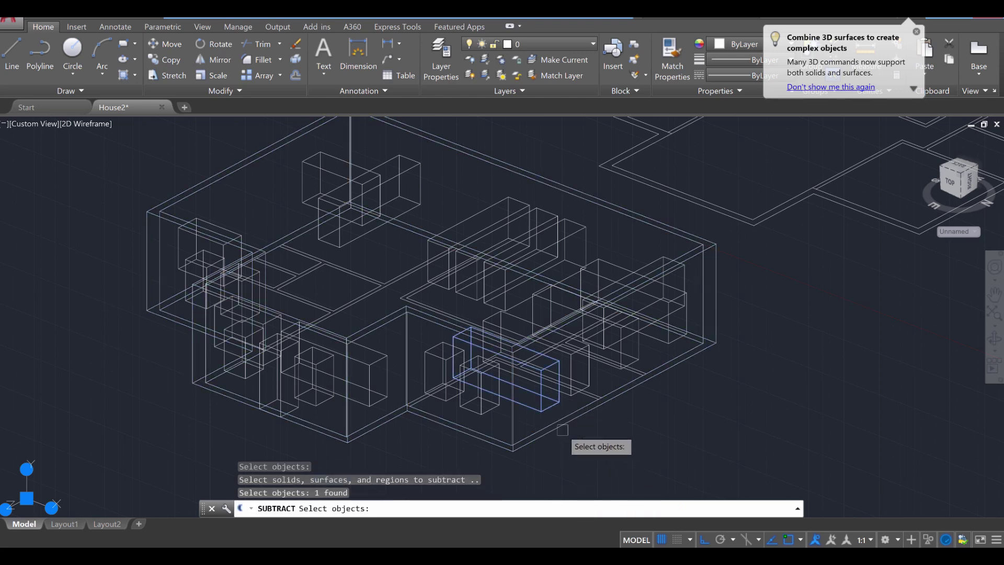
pyautogui.press('Return')
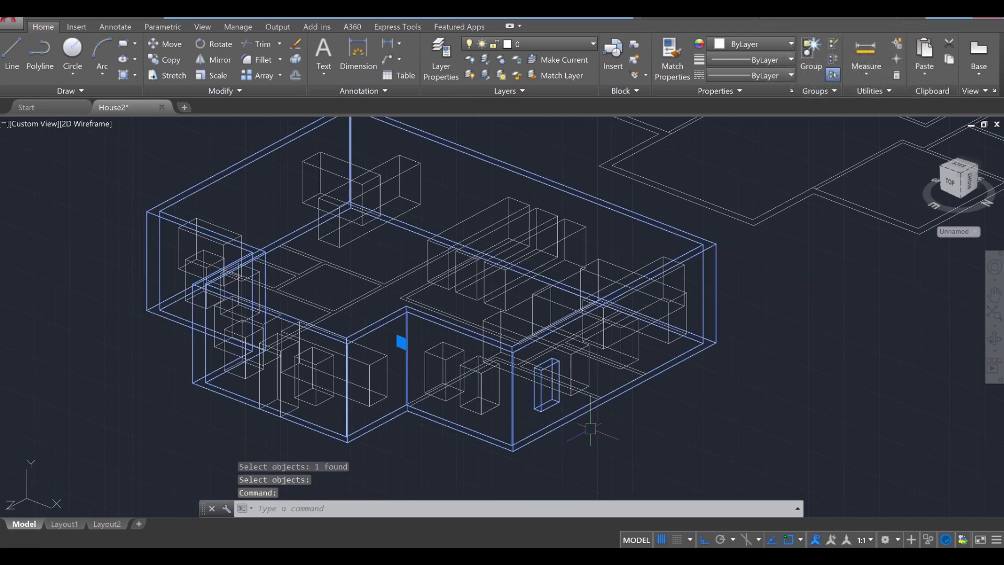
pyautogui.press('Return')
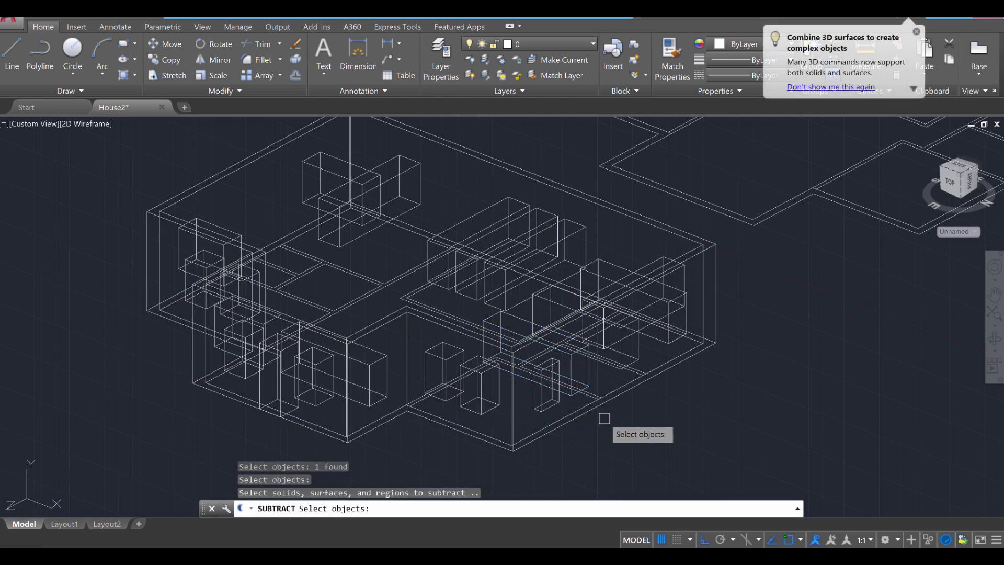
pyautogui.press('Escape')
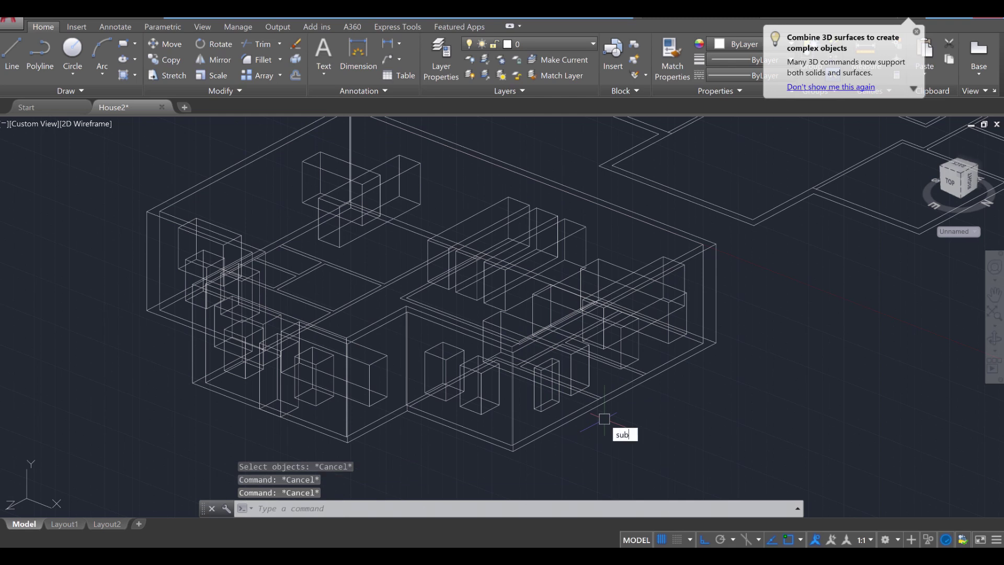
# Step: Subtract the box beside the first window from the house walls
pyautogui.press('Return')
pyautogui.click(588, 407)
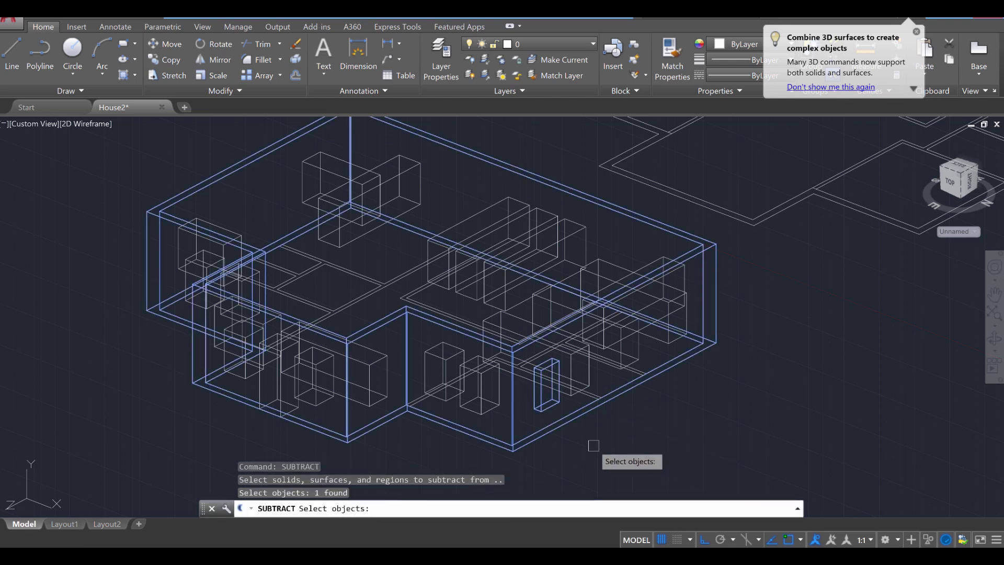
pyautogui.press('Return')
pyautogui.click(588, 391)
pyautogui.press('Return')
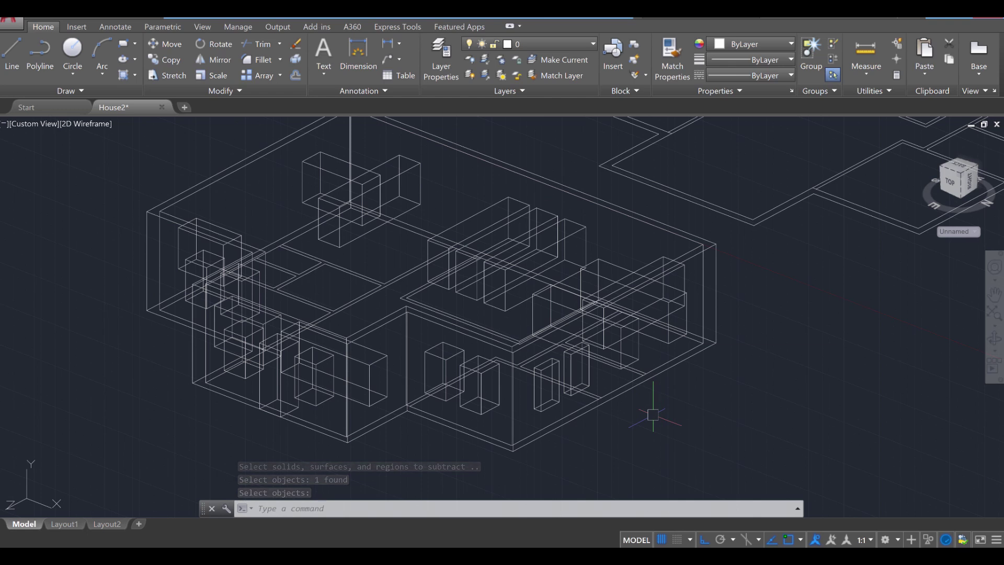
# Step: Subtract two right-wall window boxes from the house walls
pyautogui.press('Return')
pyautogui.click(650, 380)
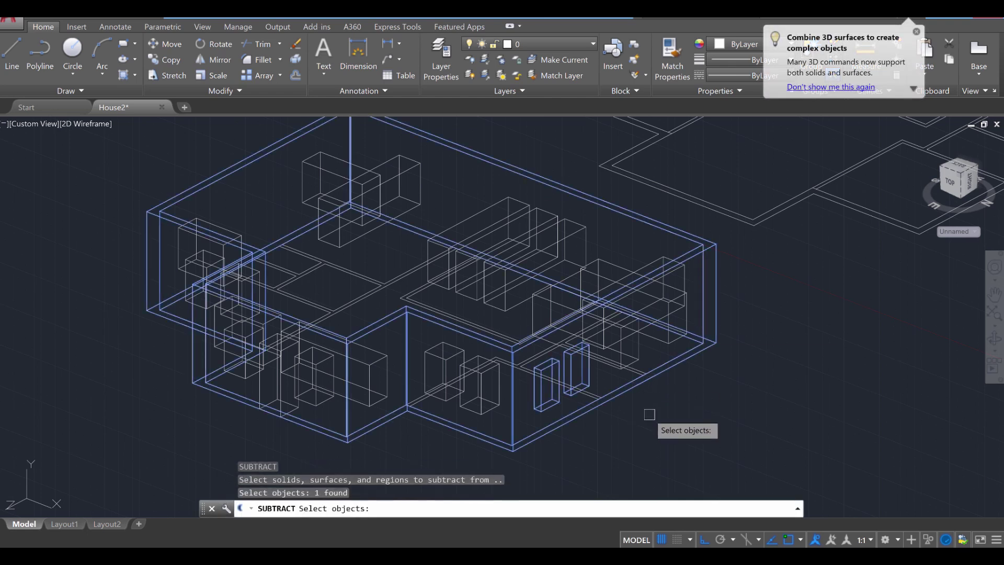
pyautogui.press('Return')
pyautogui.click(638, 347)
pyautogui.click(671, 328)
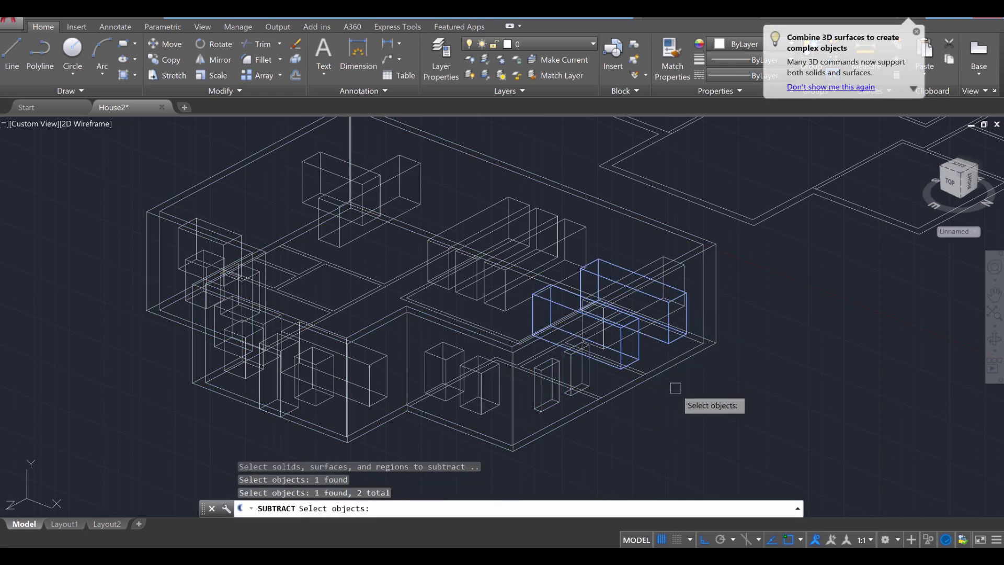
pyautogui.press('Return')
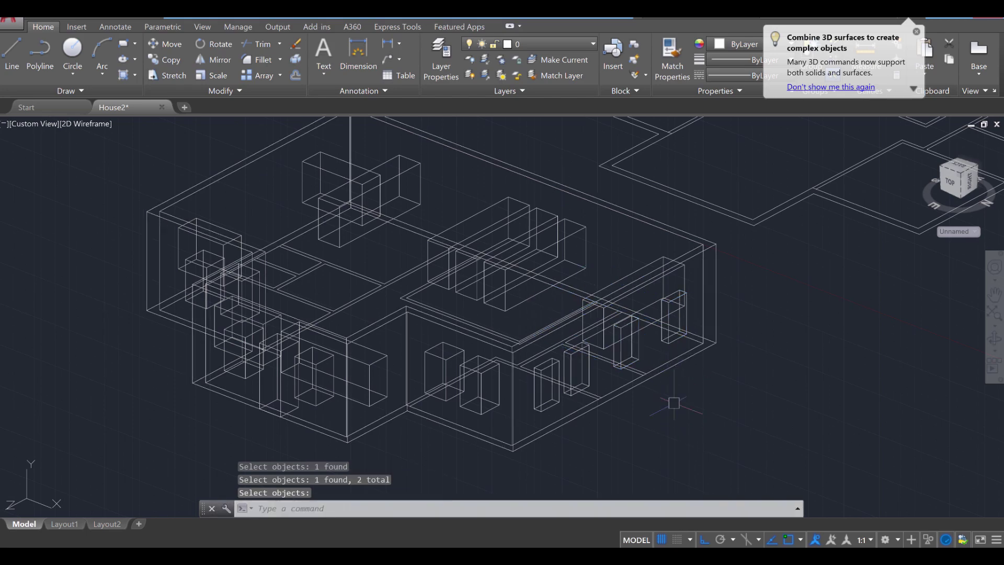
pyautogui.keyDown('shift'); pyautogui.moveTo(680, 408); pyautogui.dragTo(538, 421, button='middle'); pyautogui.keyUp('shift')
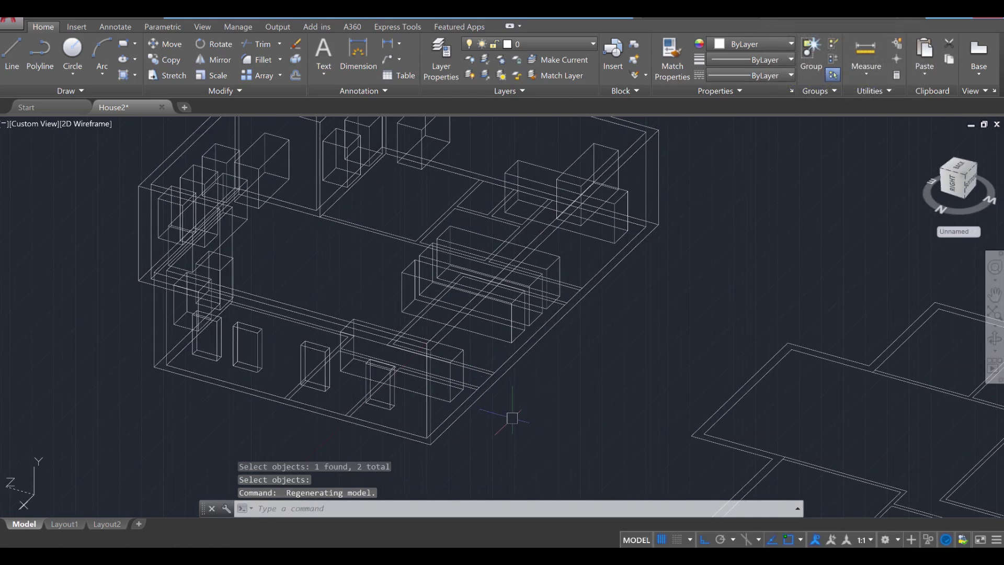
# Step: Subtract six more window and door boxes around the house from the wall solid
pyautogui.press('Return')
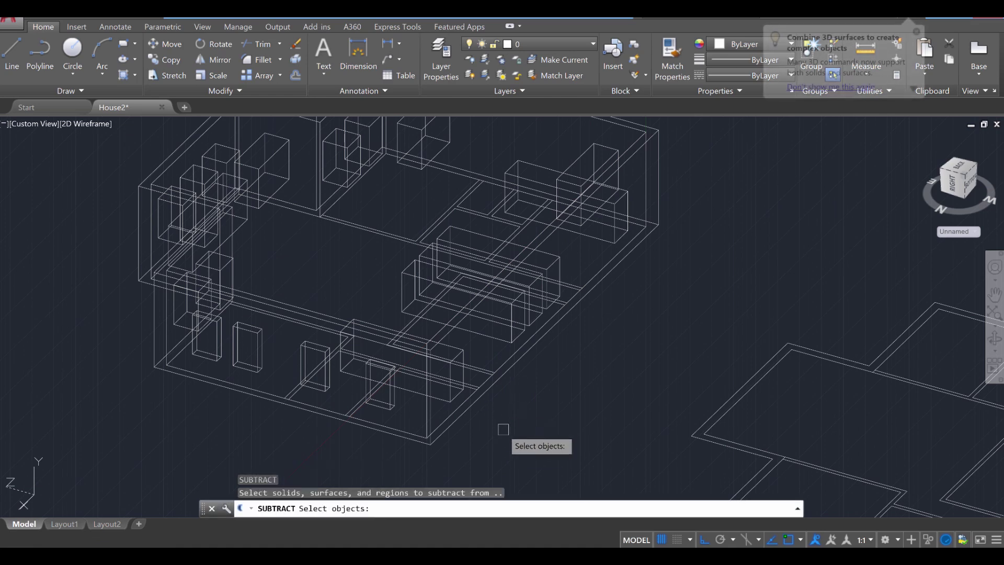
pyautogui.click(494, 385)
pyautogui.press('Return')
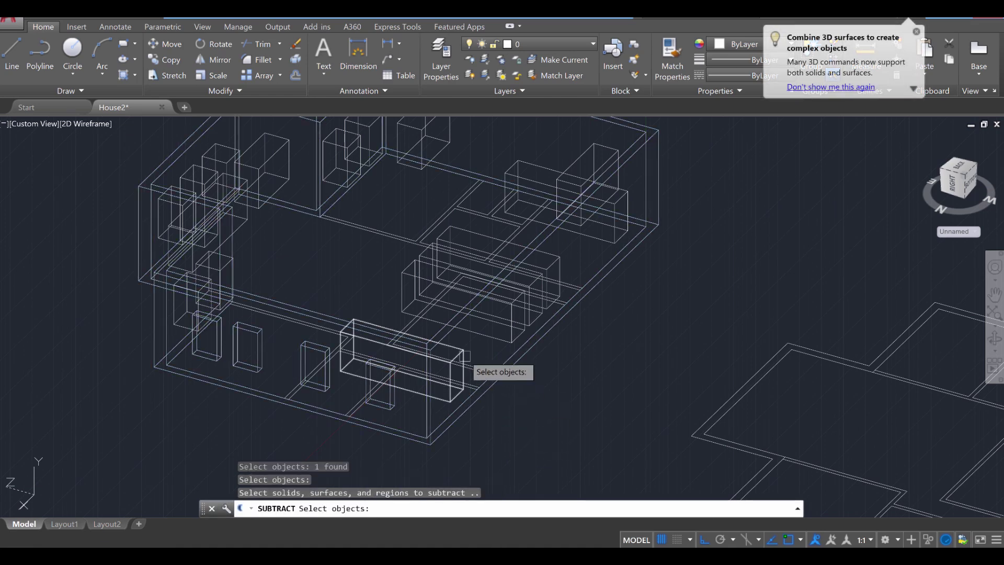
pyautogui.click(457, 356)
pyautogui.click(508, 323)
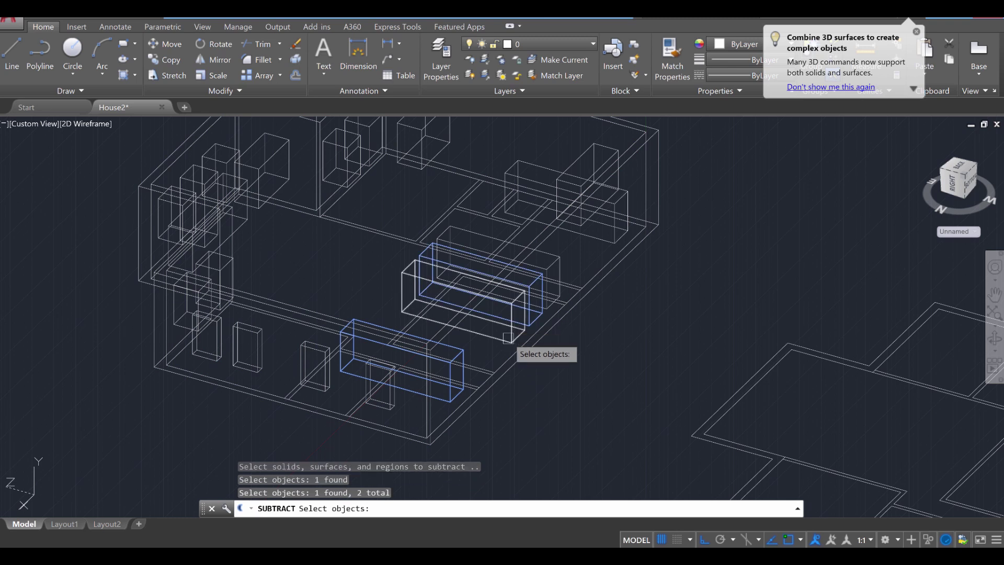
pyautogui.click(509, 336)
pyautogui.click(555, 264)
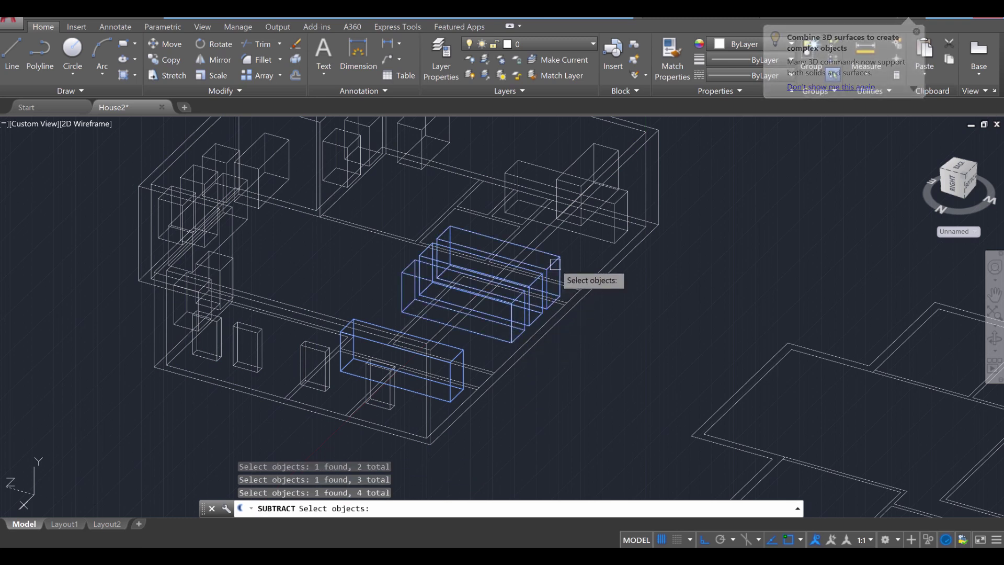
pyautogui.click(623, 217)
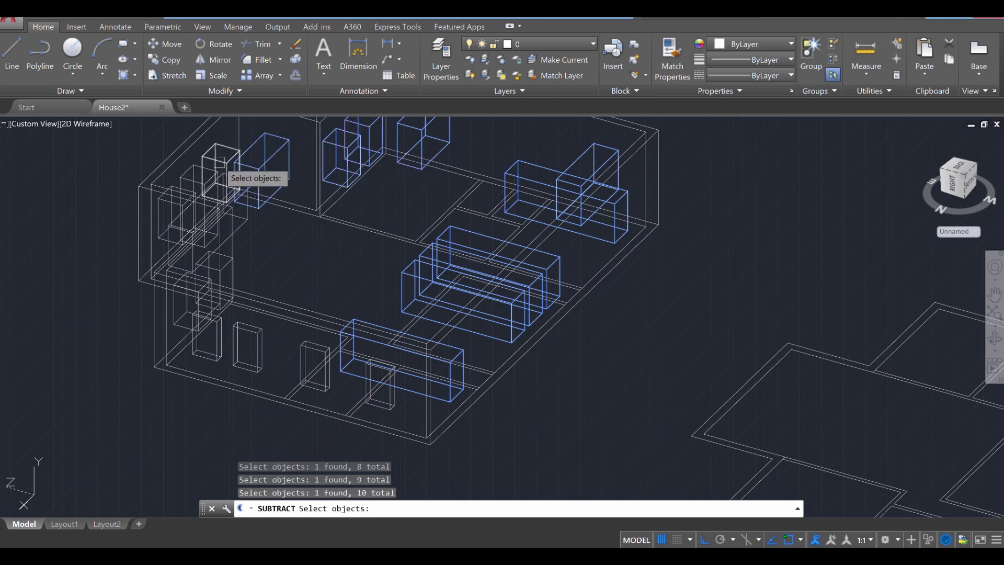
pyautogui.click(219, 160)
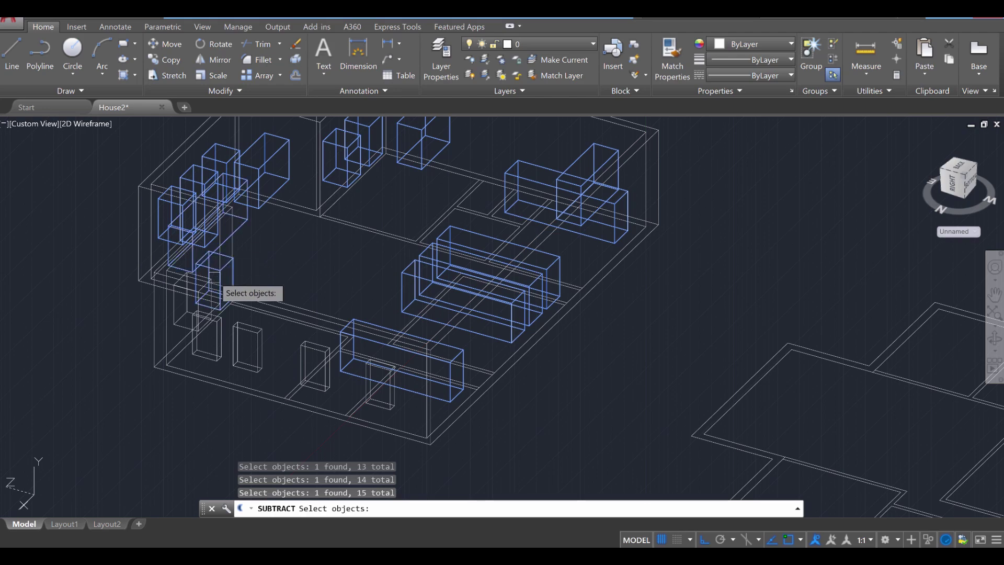
pyautogui.keyDown('shift'); pyautogui.moveTo(334, 315); pyautogui.dragTo(500, 298, button='middle'); pyautogui.keyUp('shift')
pyautogui.keyDown('shift'); pyautogui.moveTo(459, 339); pyautogui.dragTo(409, 313, button='middle'); pyautogui.keyUp('shift')
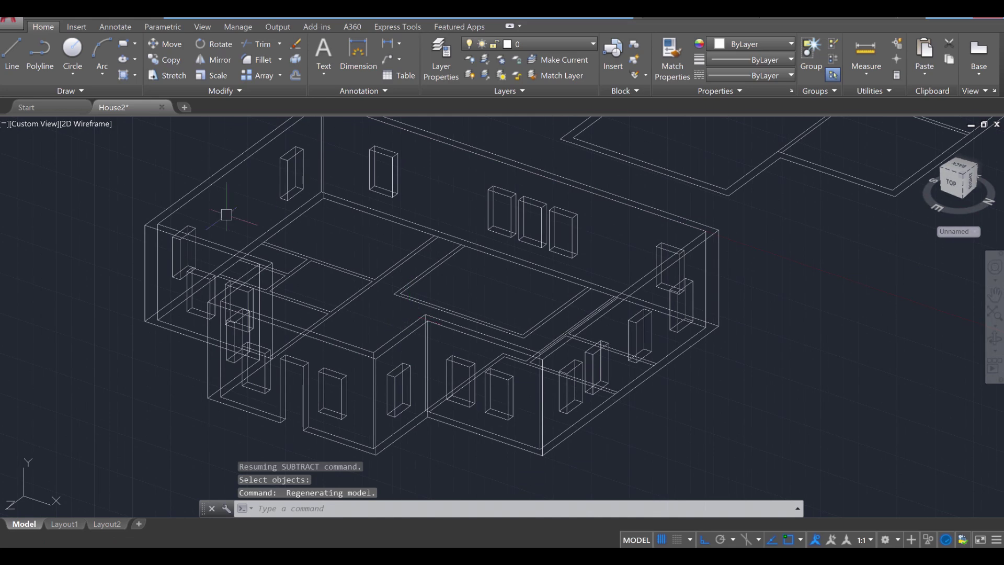
# Step: Render the house in the Shaded style and inspect the cut openings
pyautogui.click(93, 124)
pyautogui.click(124, 197)
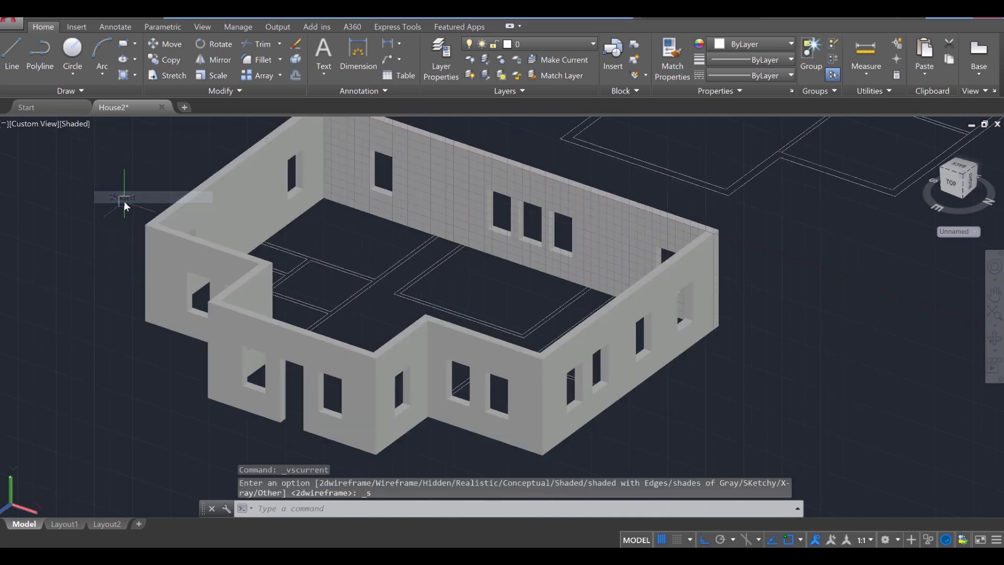
pyautogui.moveTo(312, 285)
pyautogui.keyDown('shift'); pyautogui.mouseDown(button='middle')
pyautogui.moveTo(366, 285)
pyautogui.moveTo(360, 264)
pyautogui.moveTo(310, 282)
pyautogui.moveTo(165, 297)
pyautogui.mouseUp(button='middle'); pyautogui.keyUp('shift')
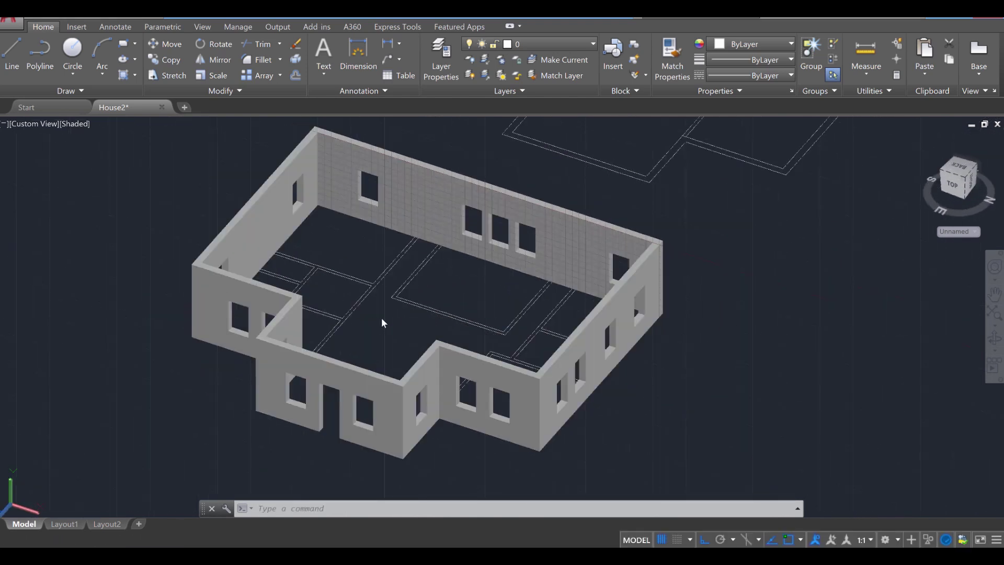
pyautogui.scroll(3, 419, 351)
pyautogui.scroll(-2, 665, 340)
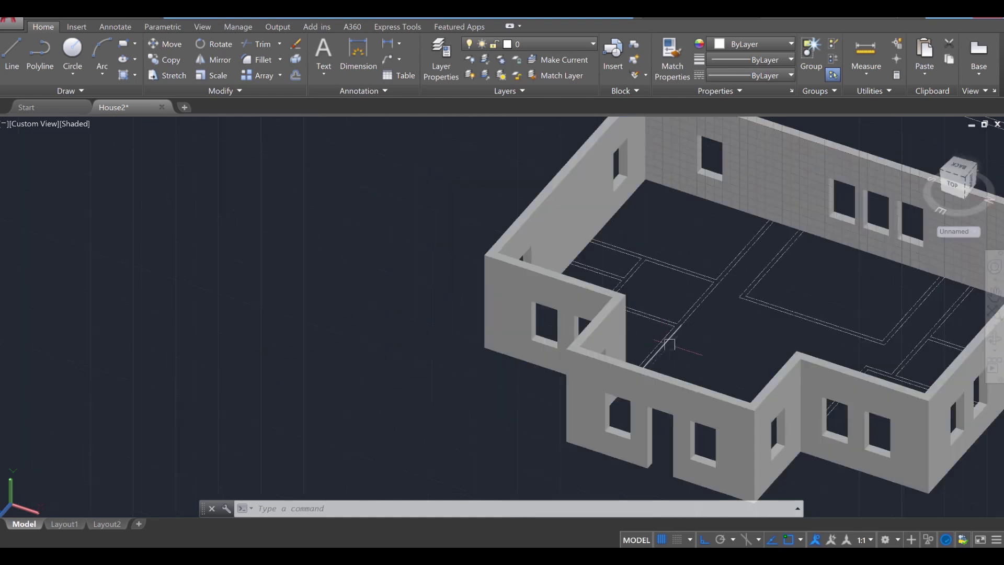
pyautogui.scroll(1, 419, 351)
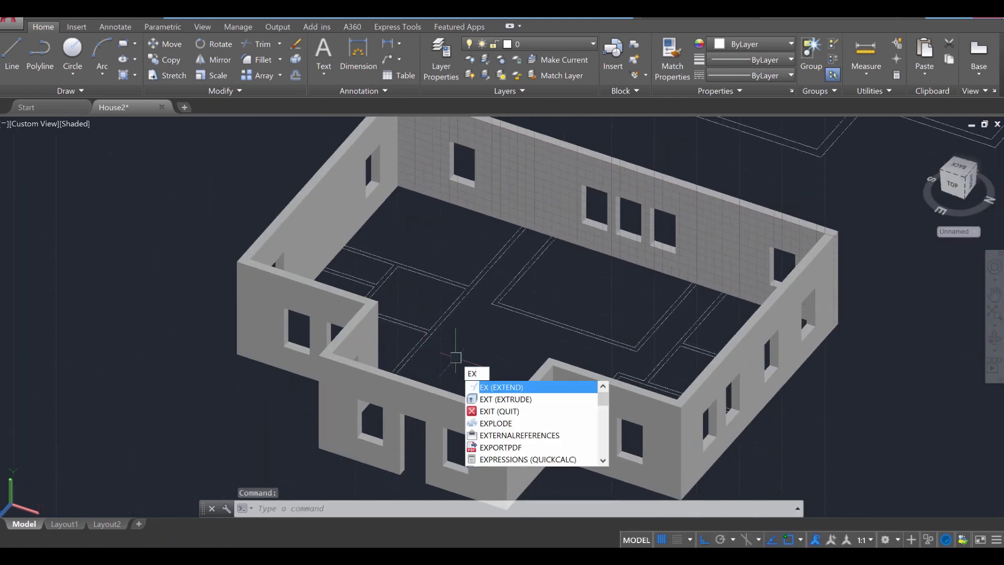
# Step: Abandon the started extrusion and zoom and pan to frame the whole house
pyautogui.write('T')
pyautogui.press('Return')
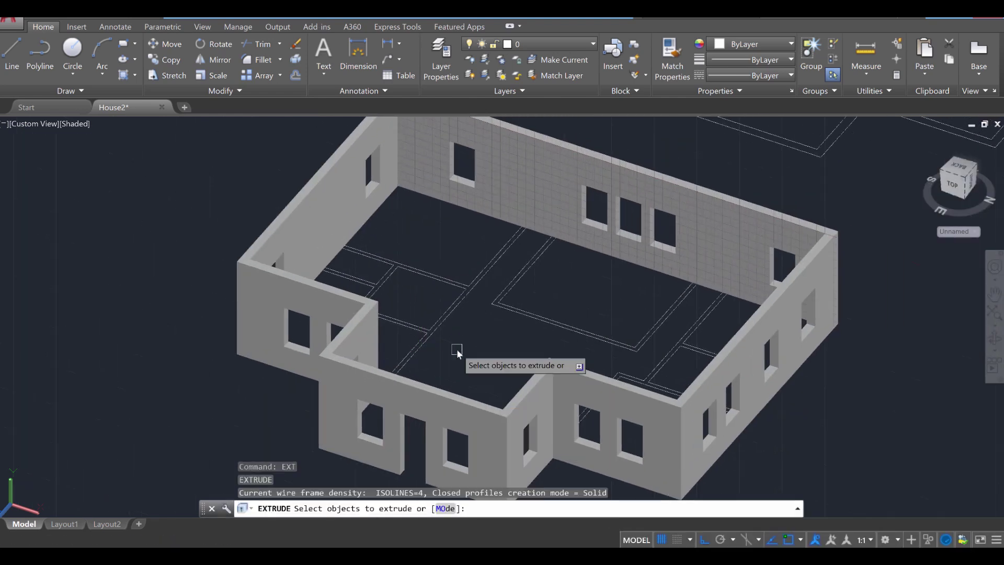
pyautogui.scroll(3, 455, 356)
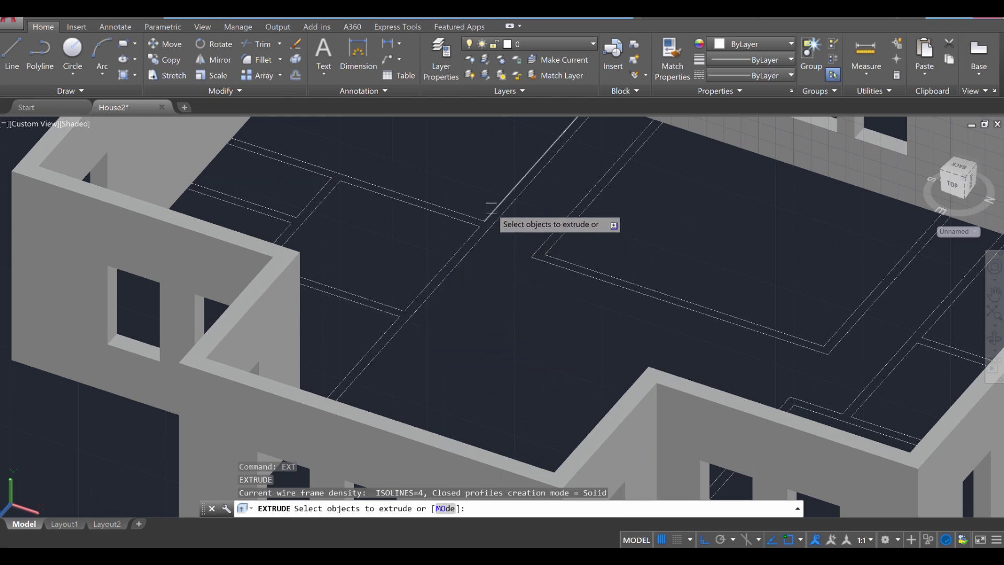
pyautogui.scroll(-3, 486, 238)
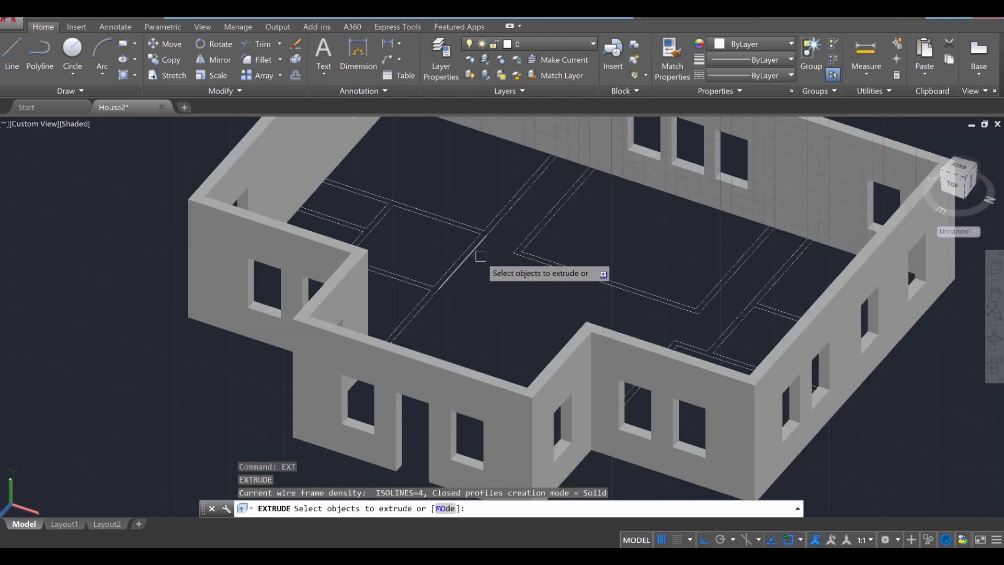
pyautogui.scroll(-3, 481, 259)
pyautogui.moveTo(506, 292); pyautogui.dragTo(408, 347, button='middle')
pyautogui.scroll(1, 403, 340)
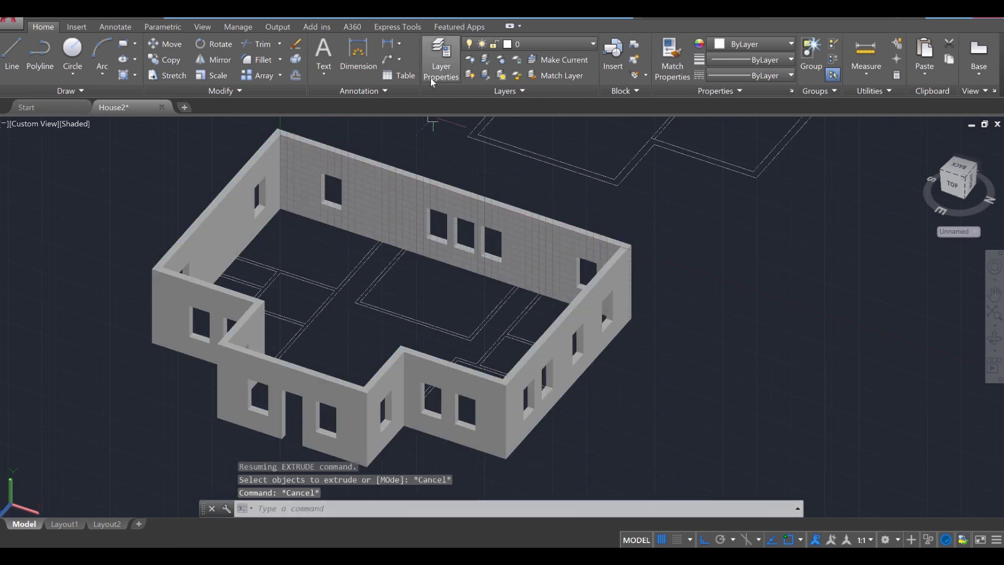
# Step: Open Layer Properties and create a new layer named Exterior Walls
pyautogui.click(437, 65)
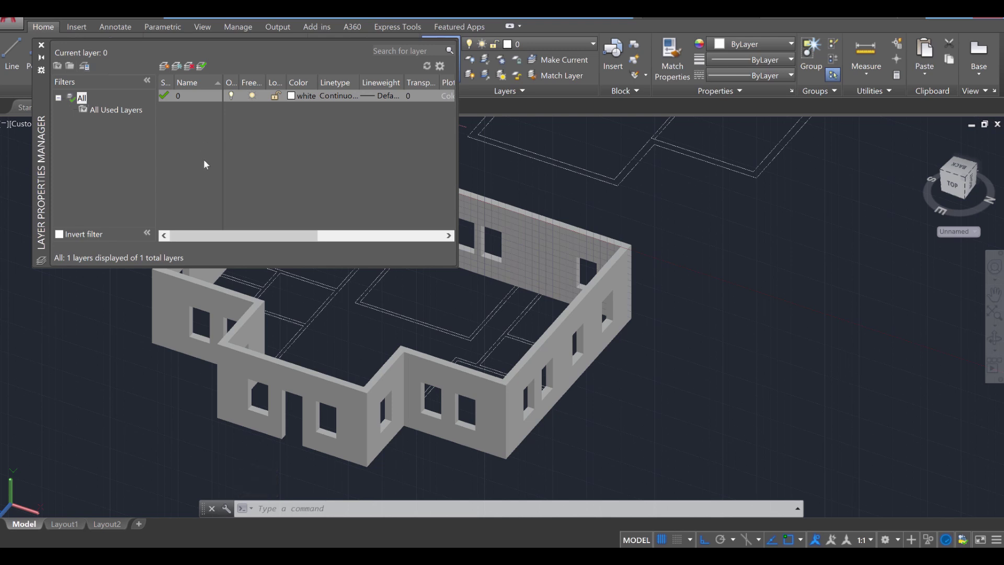
pyautogui.rightClick(186, 130)
pyautogui.click(217, 172)
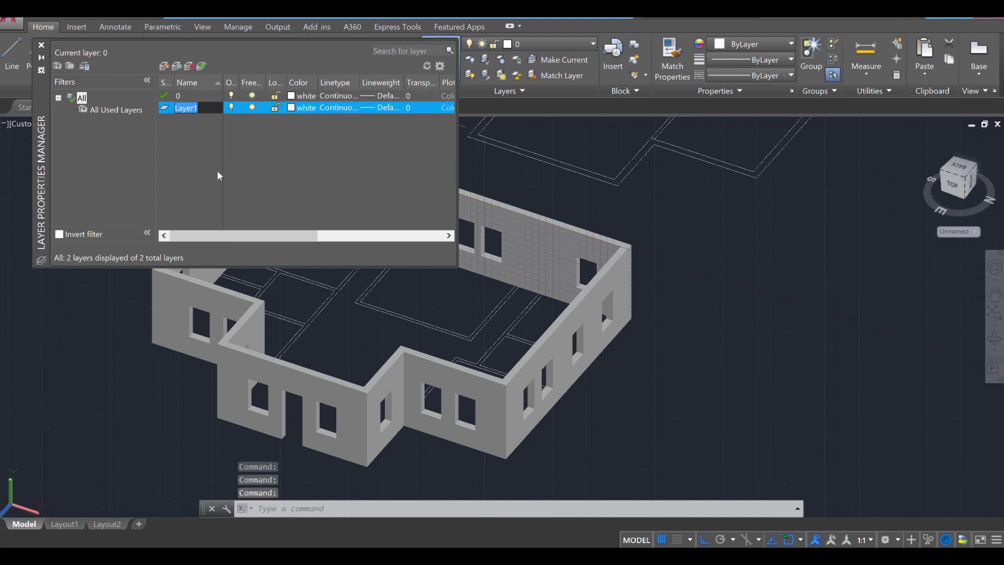
pyautogui.write('Exterio')
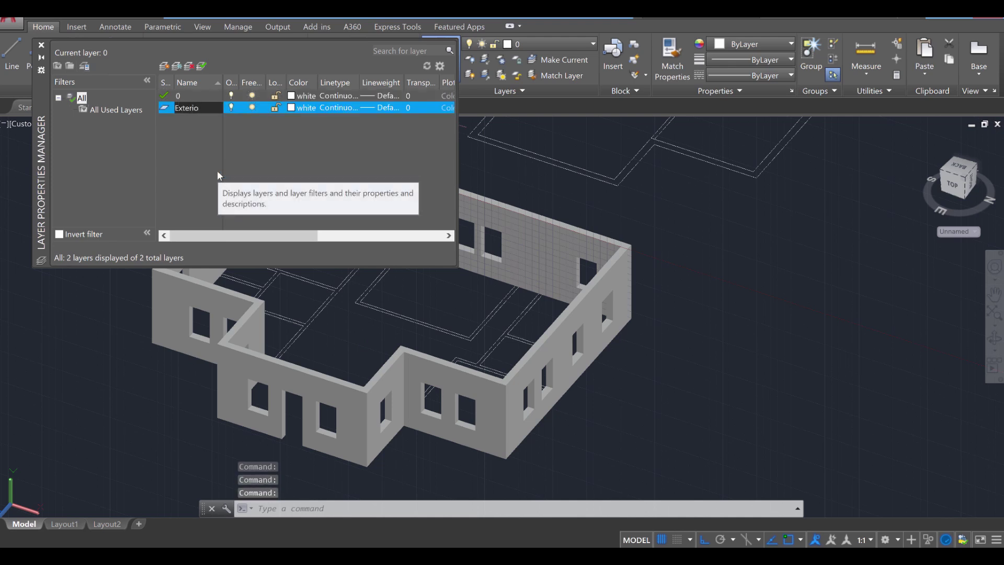
pyautogui.write('r Walls')
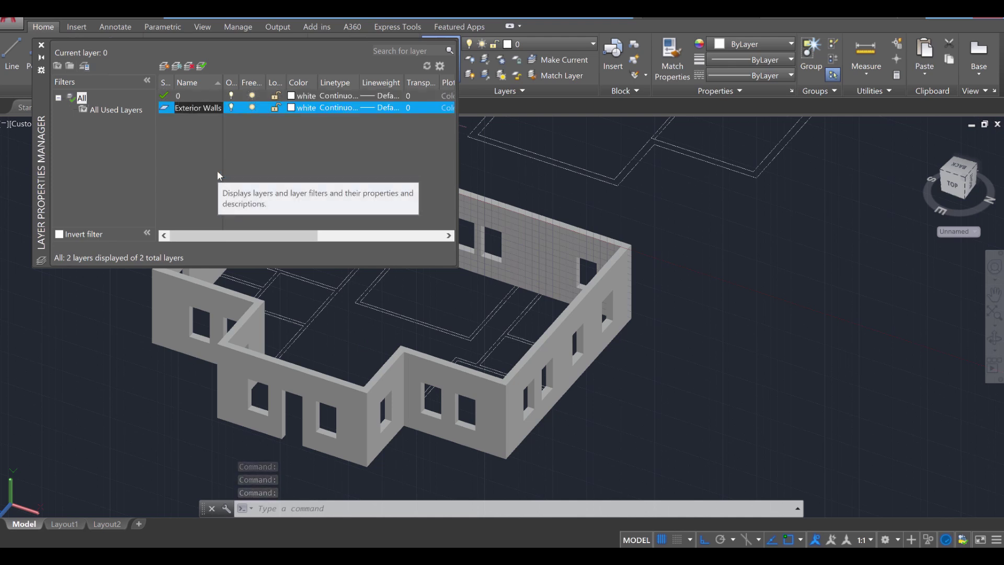
pyautogui.press('Return')
# Step: Create two more layers named Interior Walls and Roof
pyautogui.rightClick(189, 147)
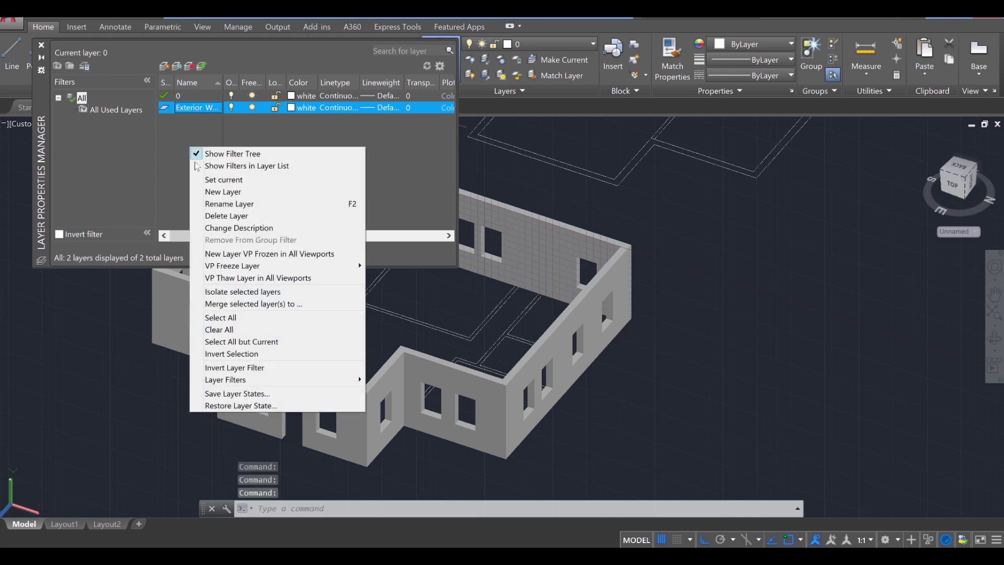
pyautogui.click(217, 192)
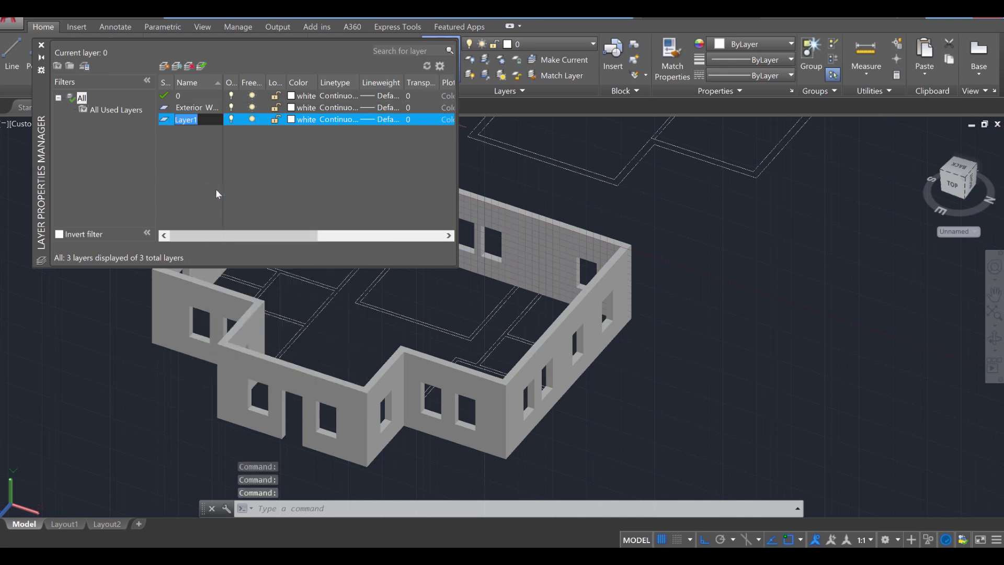
pyautogui.write('Interior Walls')
pyautogui.press('Return')
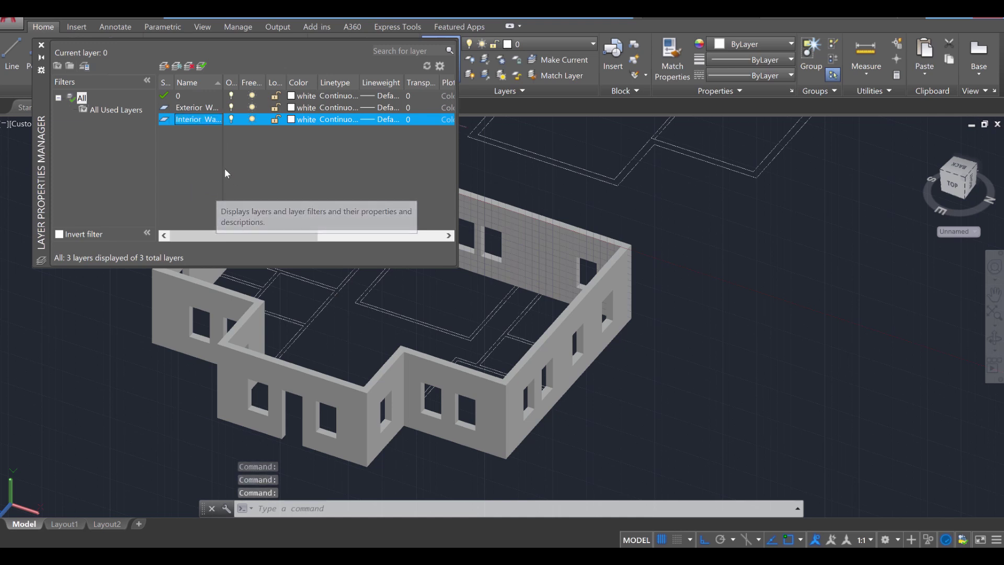
pyautogui.rightClick(189, 149)
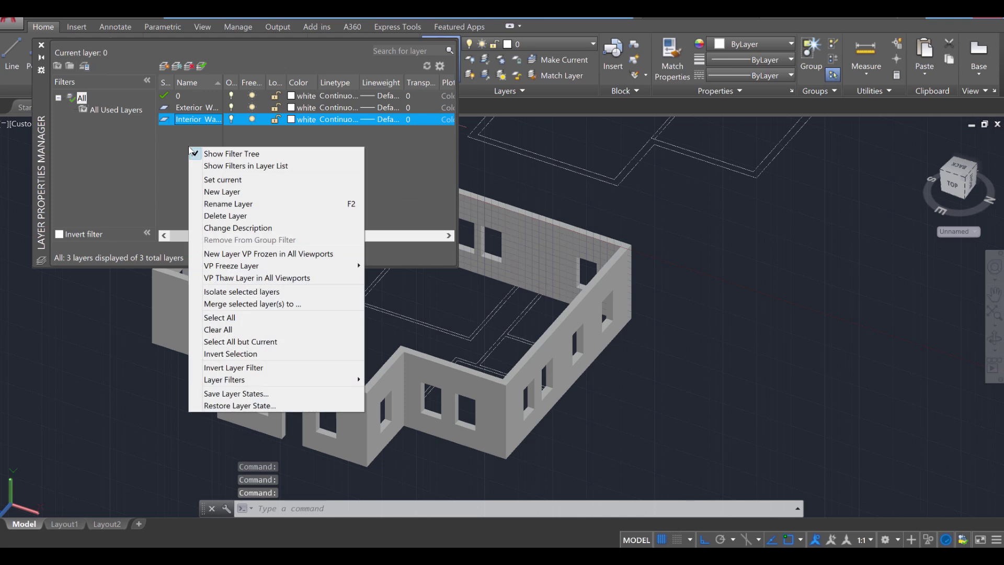
pyautogui.click(217, 191)
pyautogui.write('Roof')
pyautogui.press('Return')
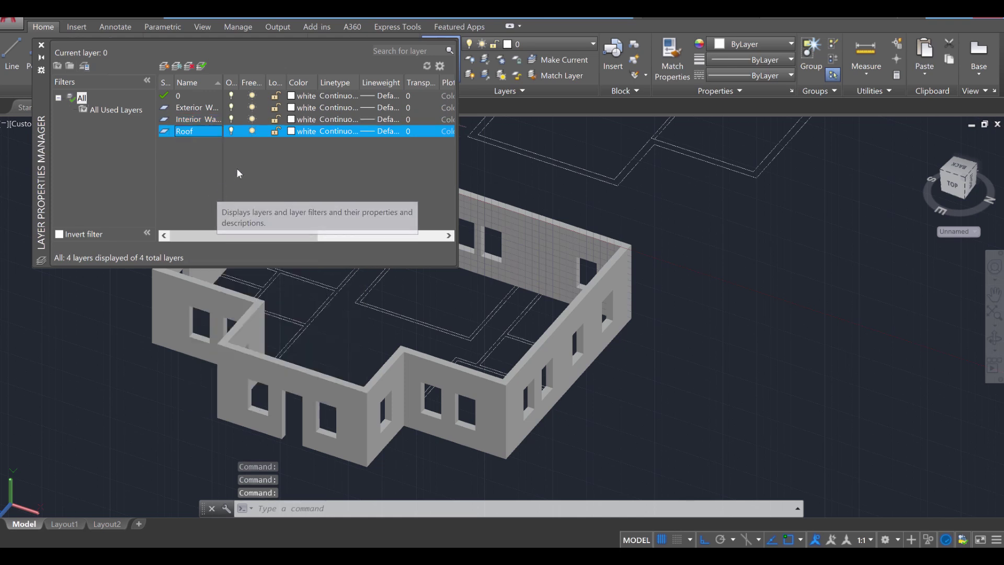
# Step: Set the Exterior Walls layer colour to red, ACI 20
pyautogui.click(292, 107)
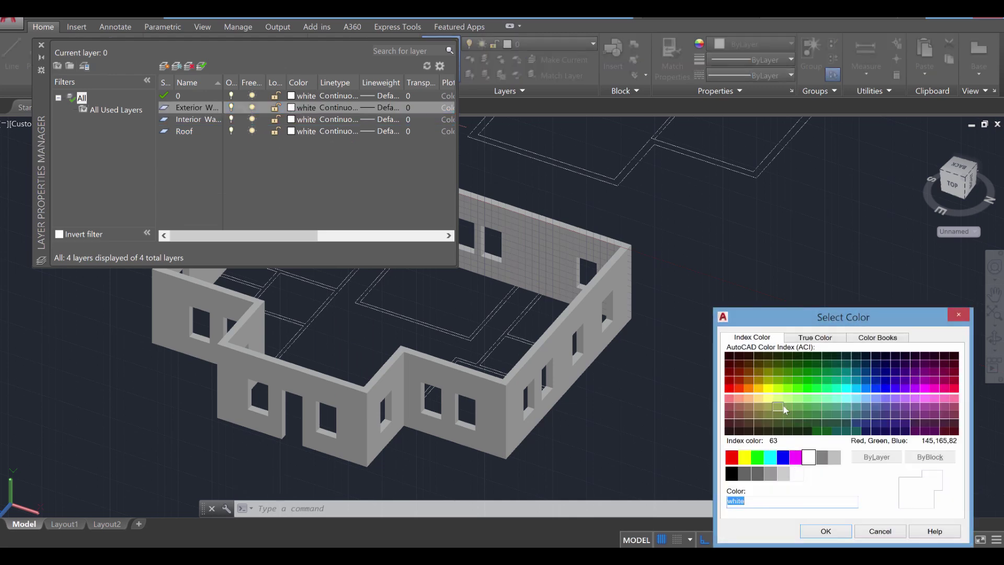
pyautogui.click(738, 390)
pyautogui.click(826, 530)
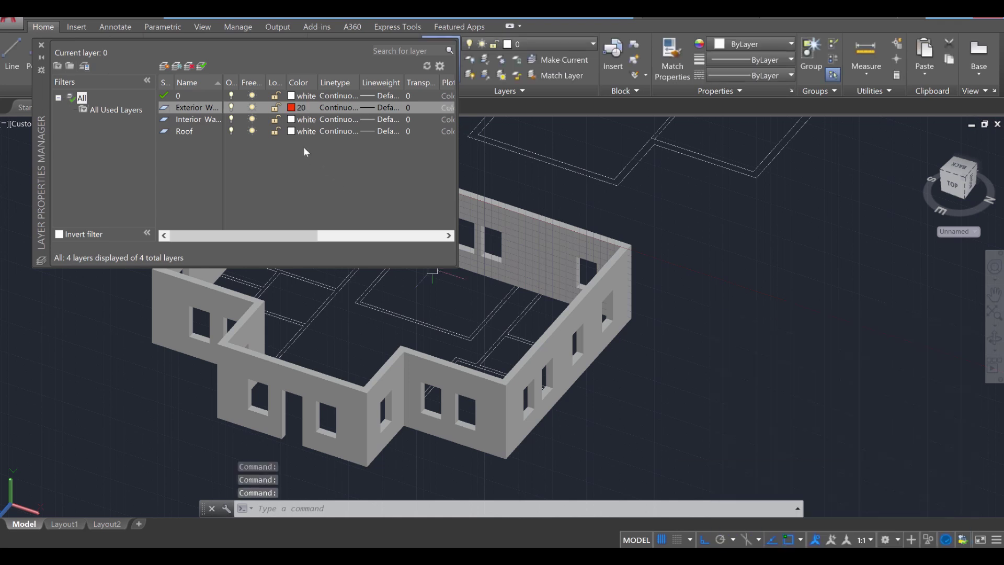
# Step: Set the Interior Walls layer colour to cyan, ACI 140
pyautogui.click(291, 121)
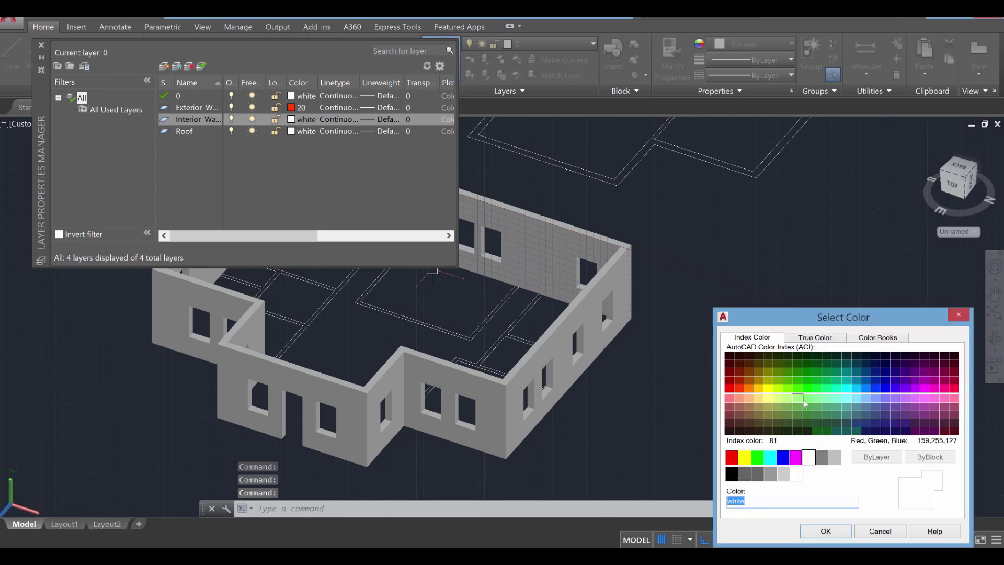
pyautogui.click(856, 387)
pyautogui.click(826, 530)
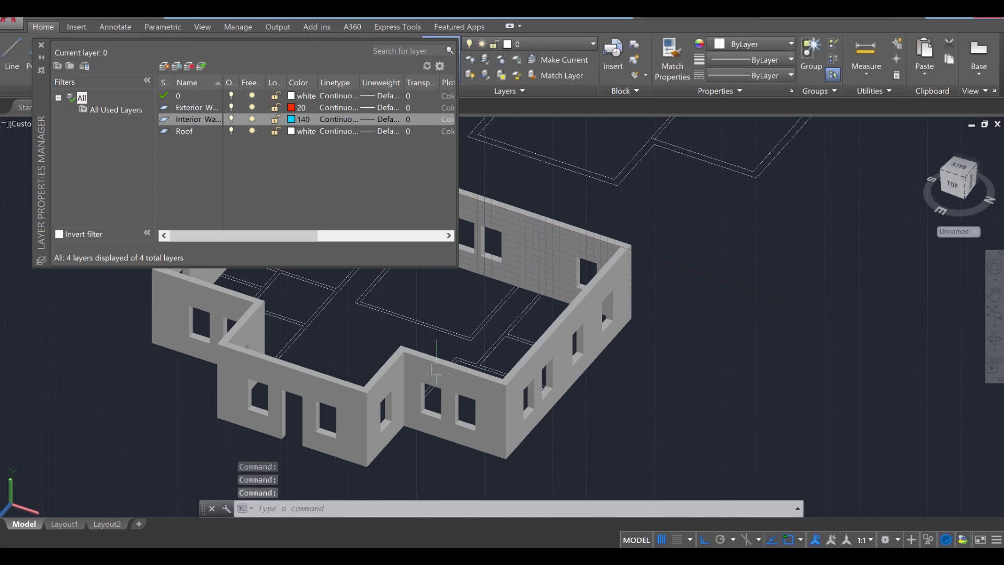
# Step: Set the Roof layer colour to brown, ACI 34
pyautogui.click(290, 132)
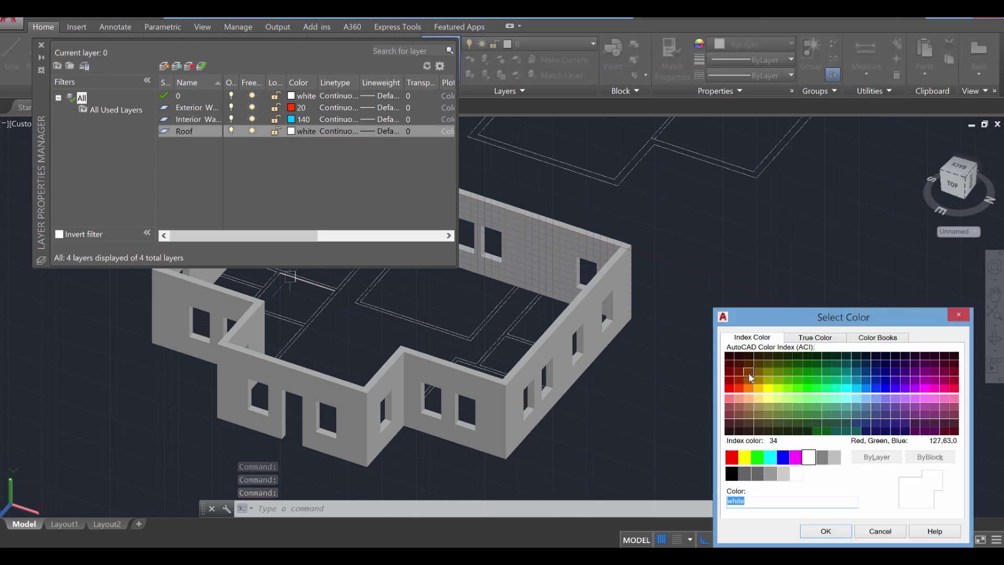
pyautogui.click(749, 374)
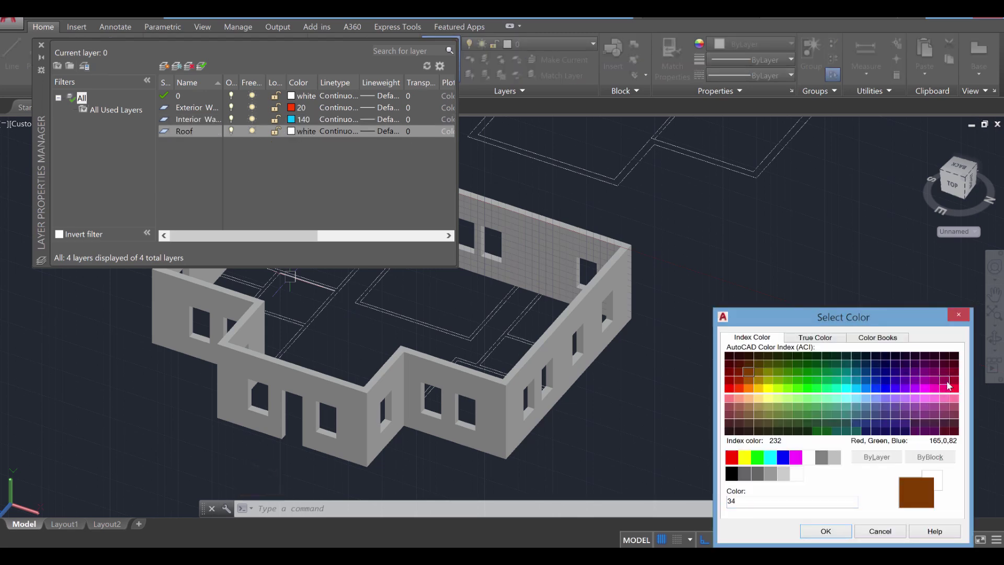
pyautogui.click(836, 532)
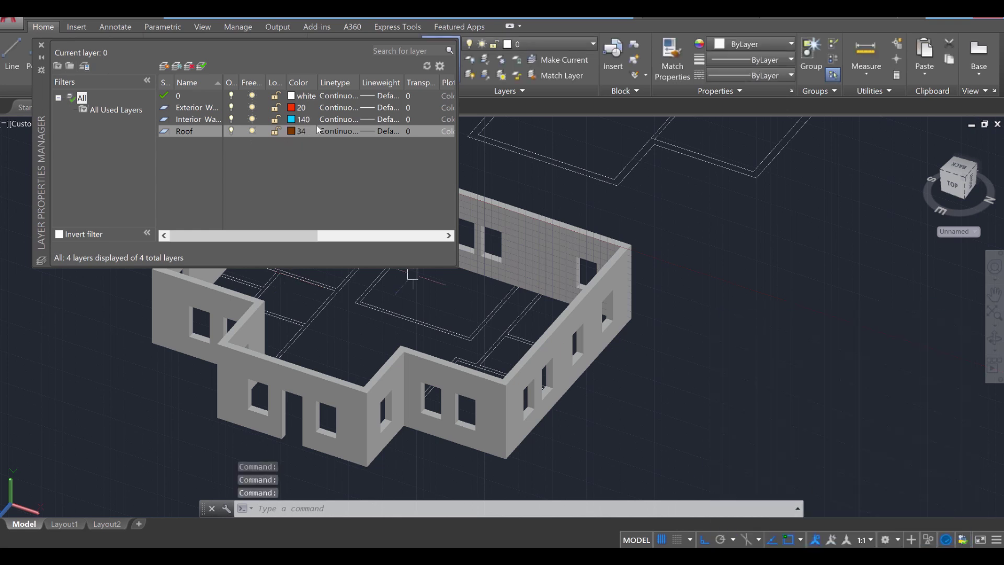
# Step: Assign the house wall solid to the Exterior Walls layer so it displays red
pyautogui.click(42, 45)
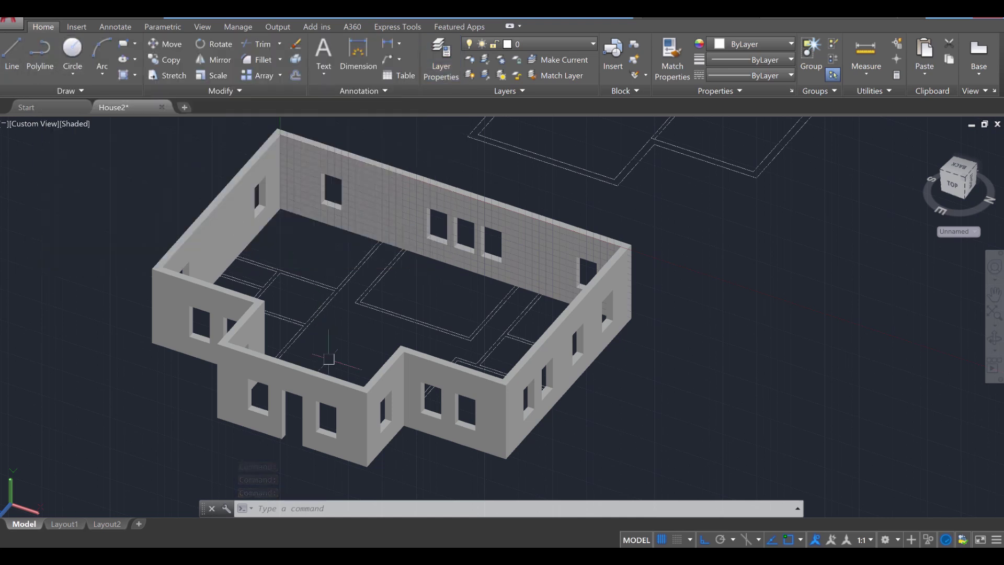
pyautogui.click(317, 379)
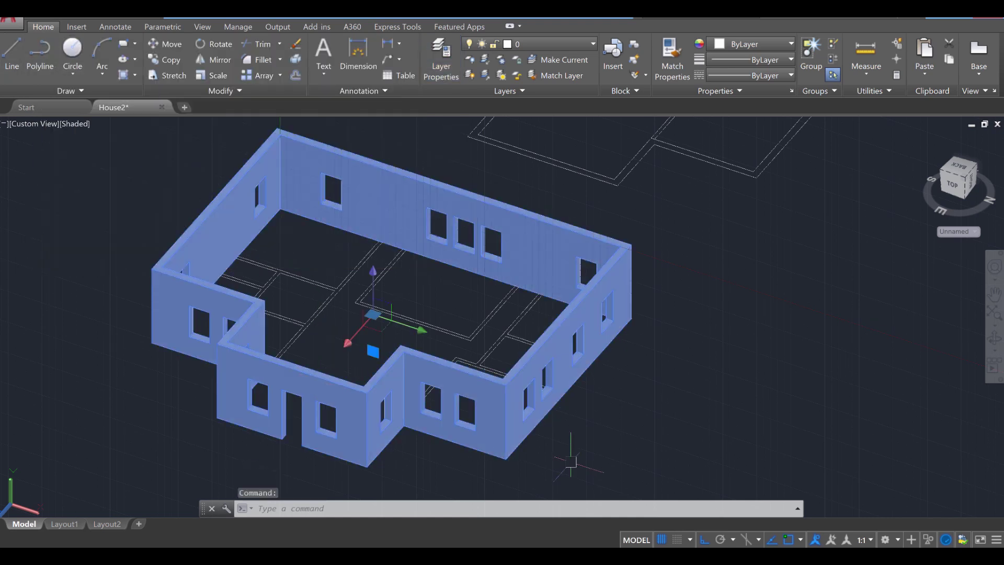
pyautogui.click(537, 45)
pyautogui.click(536, 44)
pyautogui.click(536, 45)
pyautogui.click(531, 77)
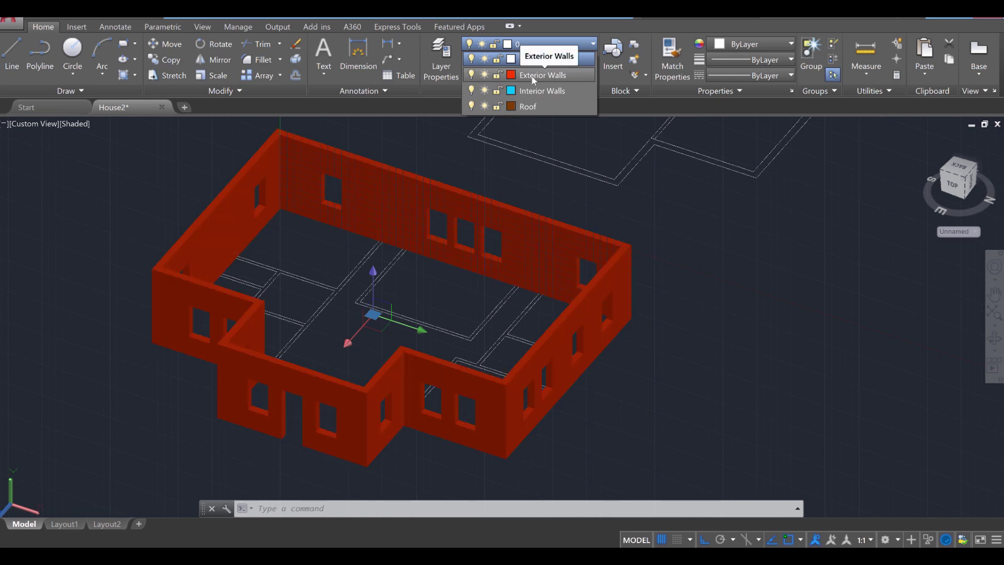
pyautogui.click(532, 77)
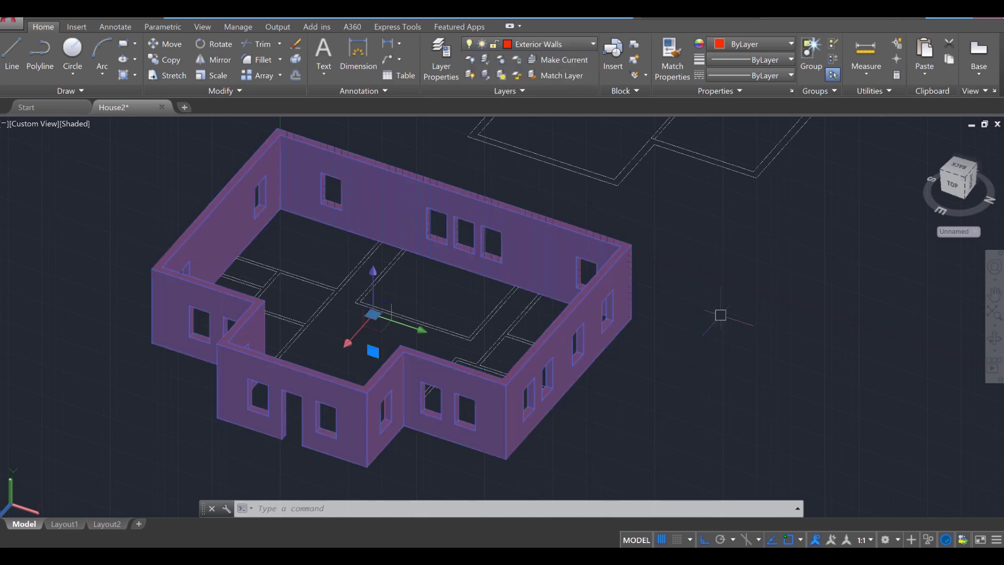
pyautogui.press('Escape')
pyautogui.press('Escape')
pyautogui.moveTo(728, 327); pyautogui.dragTo(782, 323, button='middle')
pyautogui.click(544, 44)
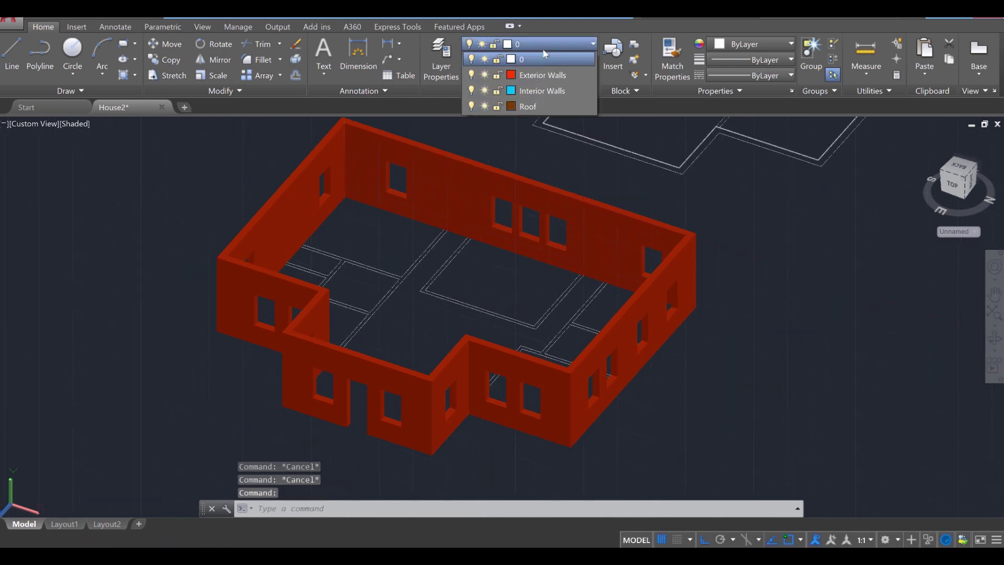
# Step: Hide the Exterior Walls layer and switch to a flat top view of the plan
pyautogui.click(472, 77)
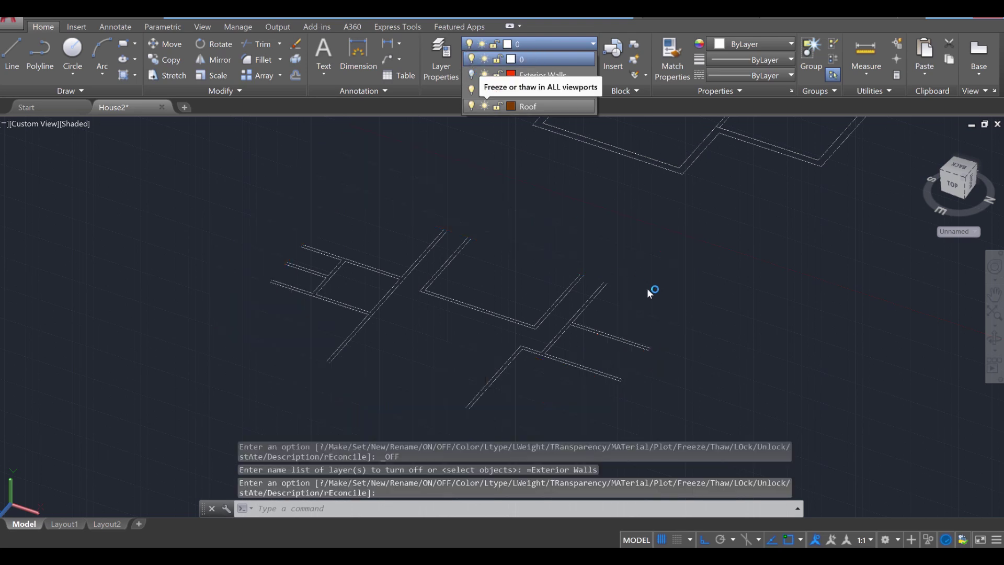
pyautogui.press('Escape')
pyautogui.press('Escape')
pyautogui.moveTo(646, 289)
pyautogui.keyDown('shift'); pyautogui.mouseDown(button='middle')
pyautogui.moveTo(677, 240)
pyautogui.moveTo(688, 255)
pyautogui.mouseUp(button='middle'); pyautogui.keyUp('shift')
pyautogui.click(964, 176)
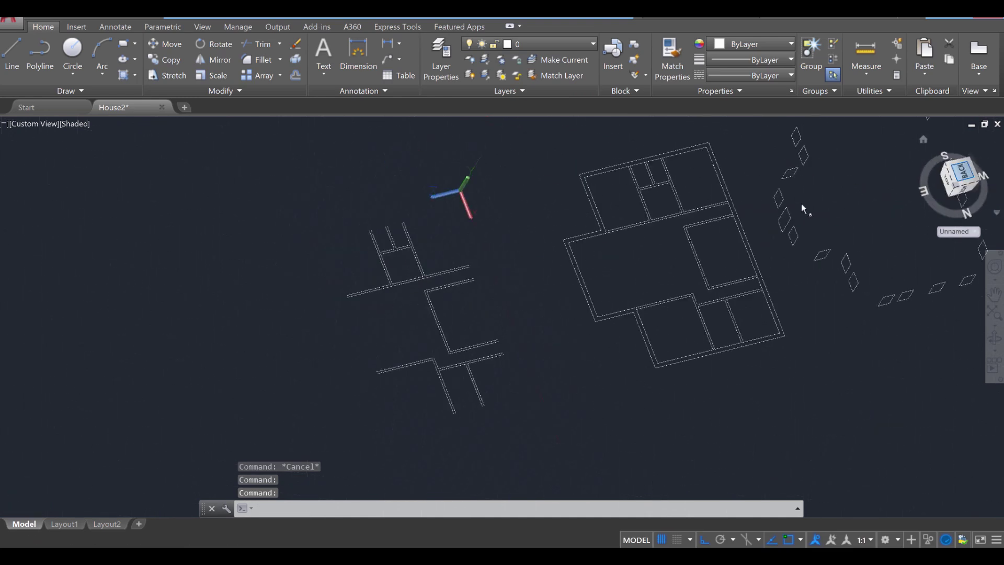
pyautogui.scroll(6, 500, 161)
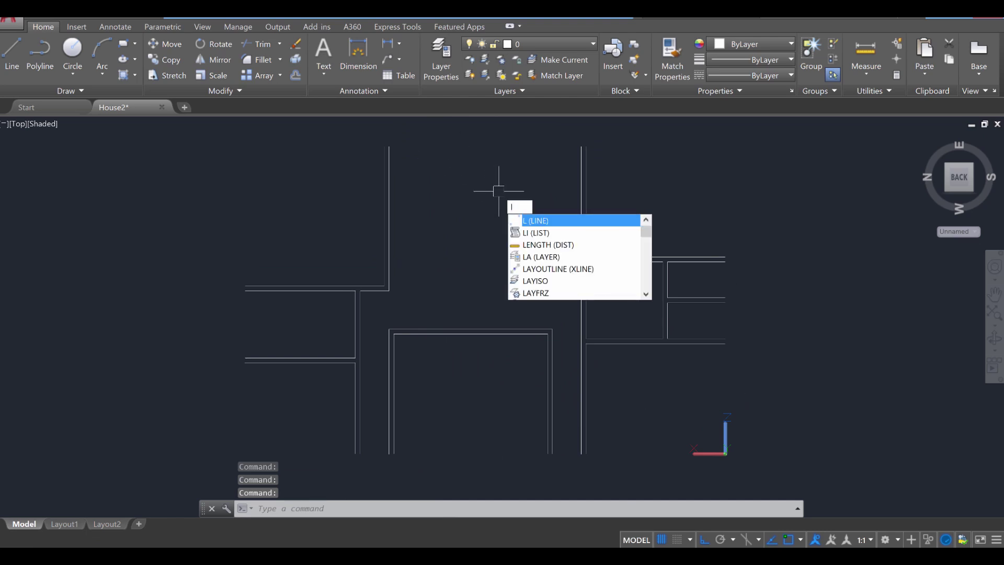
# Step: Using LINE, close the first two open wall ends with short horizontal and vertical segments
pyautogui.write('ine')
pyautogui.press('Return')
pyautogui.scroll(2, 329, 125)
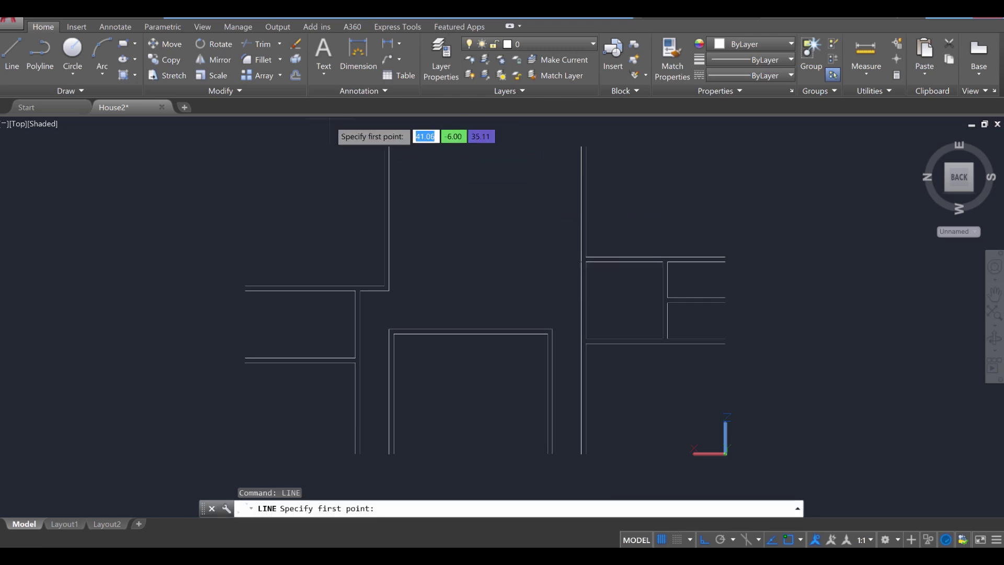
pyautogui.scroll(1, 350, 186)
pyautogui.click(441, 171)
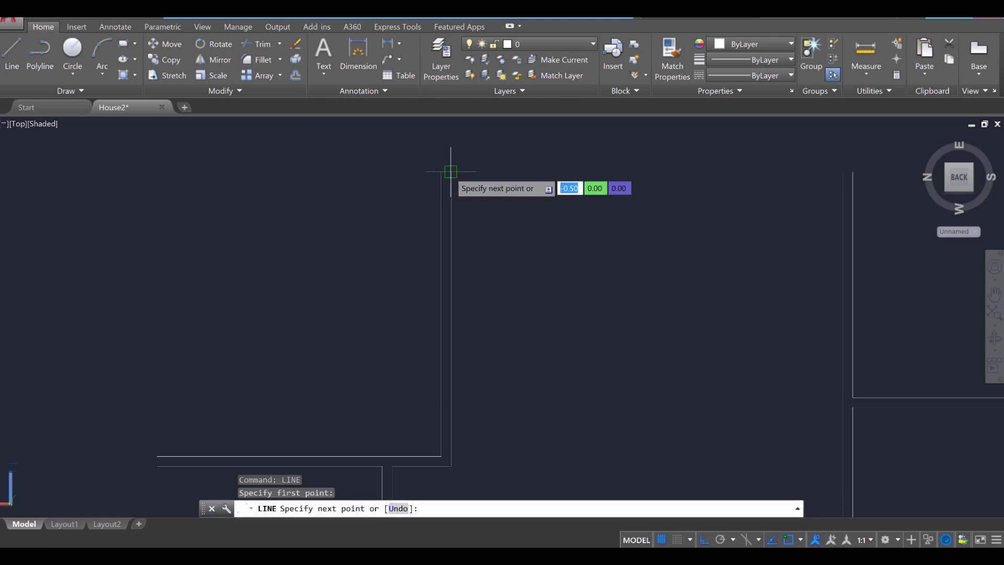
pyautogui.moveTo(712, 242); pyautogui.dragTo(462, 283, button='middle')
pyautogui.press('Escape')
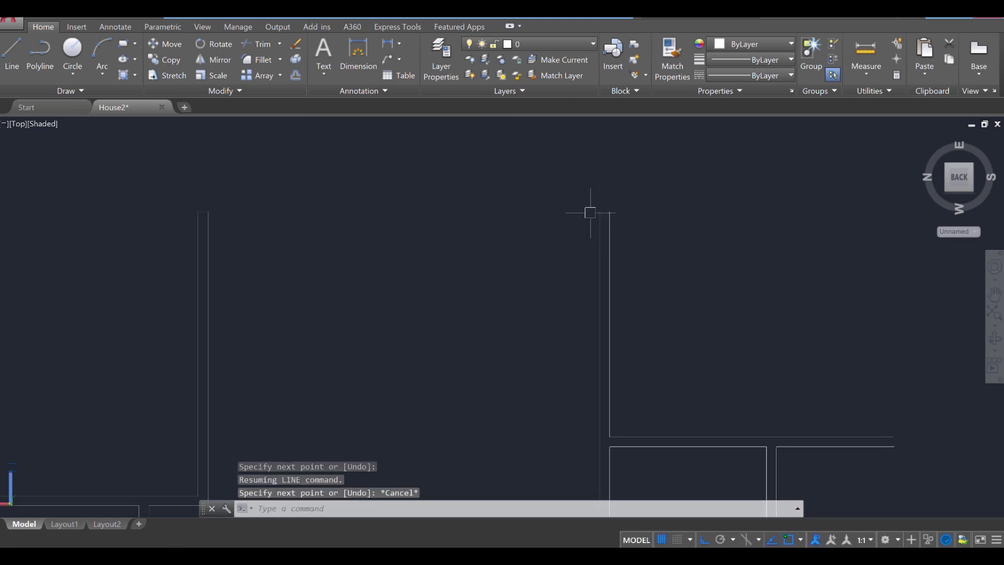
pyautogui.press('Return')
pyautogui.click(609, 211)
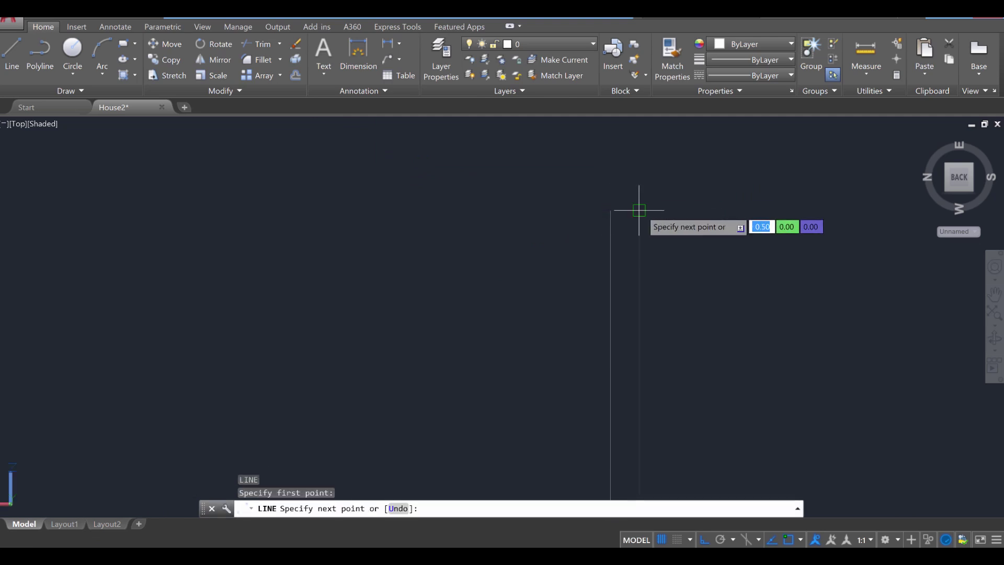
pyautogui.click(639, 210)
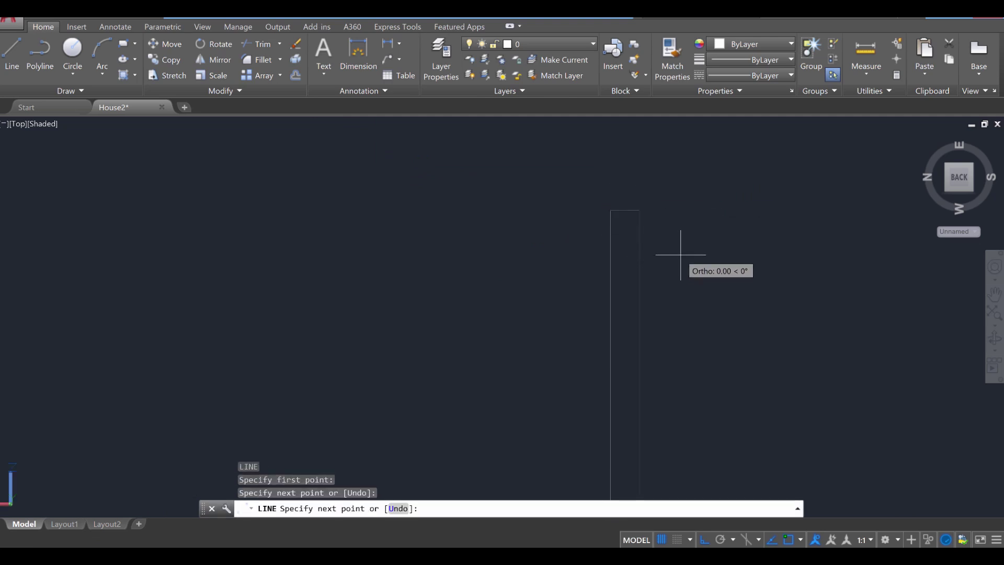
pyautogui.moveTo(680, 255)
pyautogui.mouseDown(button='middle')
pyautogui.moveTo(812, 392)
pyautogui.moveTo(664, 313)
pyautogui.moveTo(548, 273)
pyautogui.mouseUp(button='middle')
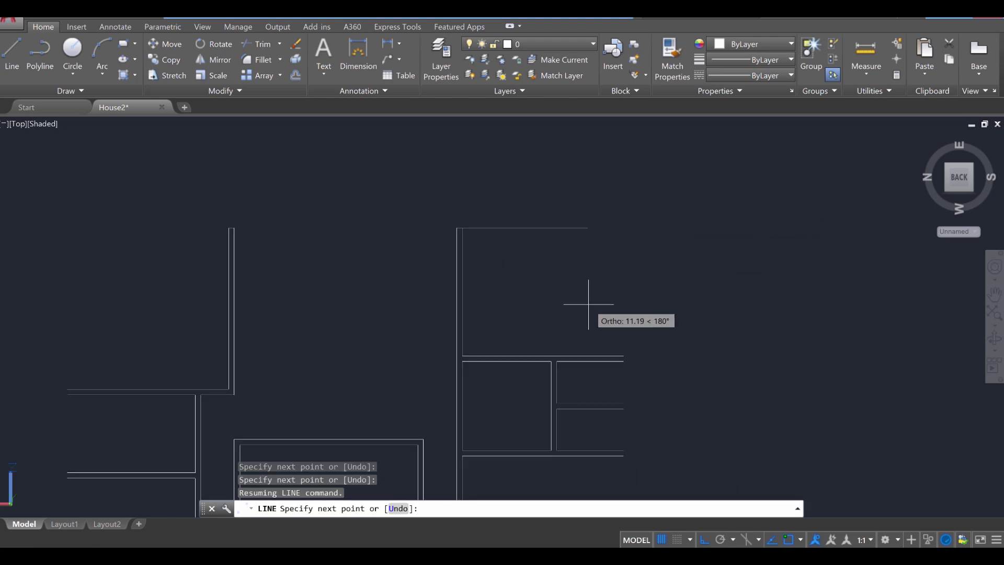
pyautogui.press('Escape')
pyautogui.scroll(5, 617, 361)
pyautogui.press('Return')
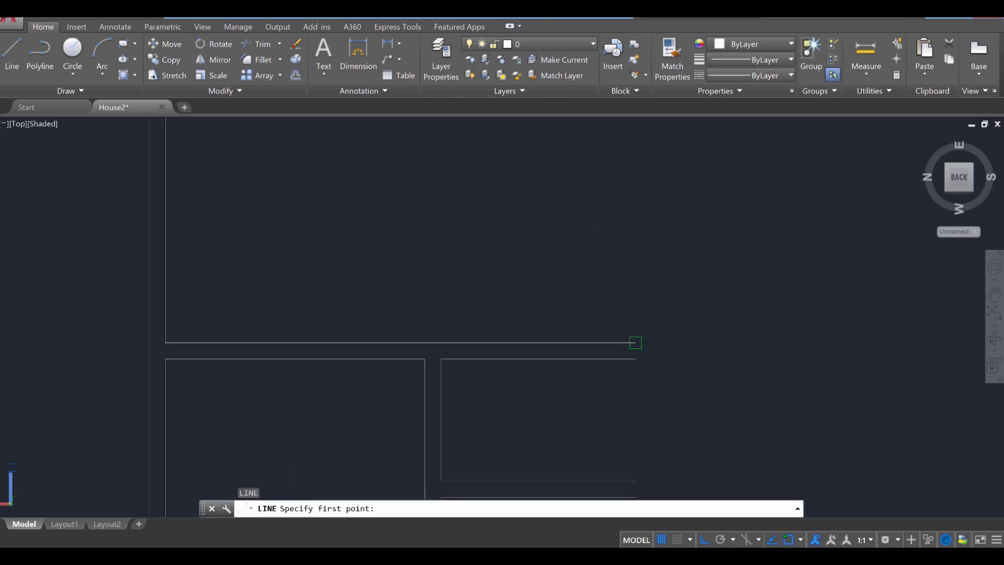
pyautogui.click(635, 343)
pyautogui.click(635, 358)
pyautogui.press('Escape')
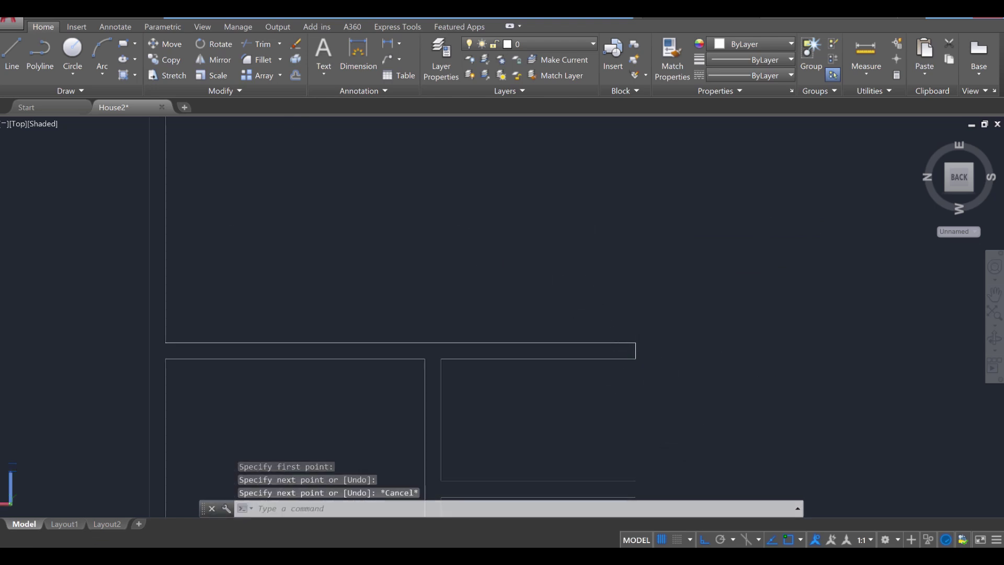
# Step: Close two more wall gaps with short vertical segments
pyautogui.moveTo(686, 448); pyautogui.dragTo(607, 257, button='middle')
pyautogui.press('Return')
pyautogui.click(576, 275)
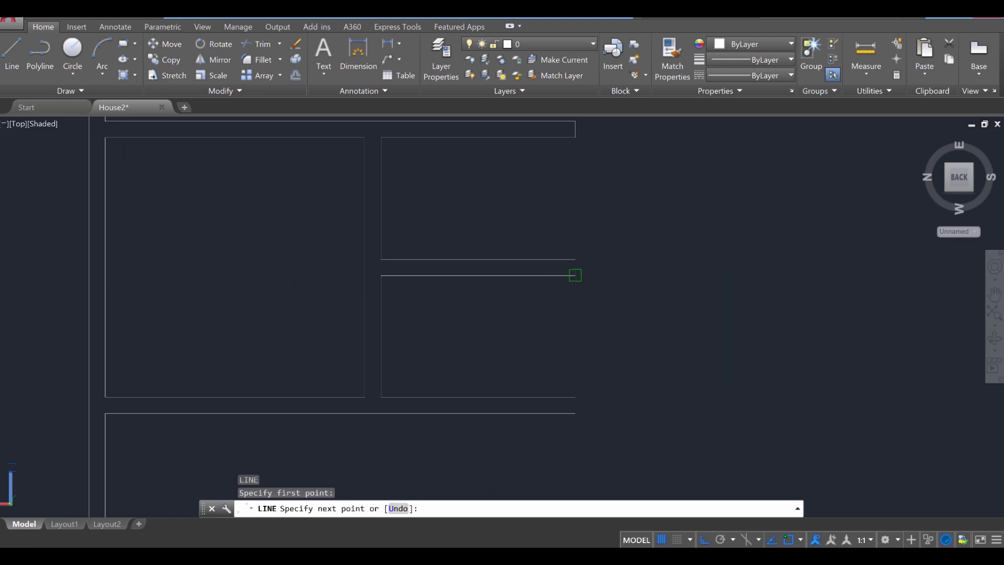
pyautogui.click(575, 259)
pyautogui.press('Escape')
pyautogui.press('Return')
pyautogui.click(575, 398)
pyautogui.click(575, 413)
pyautogui.press('Escape')
# Step: Move to the lower walls and close a wall's bottom edge with a short line
pyautogui.scroll(-3, 575, 413)
pyautogui.moveTo(570, 314); pyautogui.dragTo(601, 225, button='middle')
pyautogui.scroll(3, 450, 336)
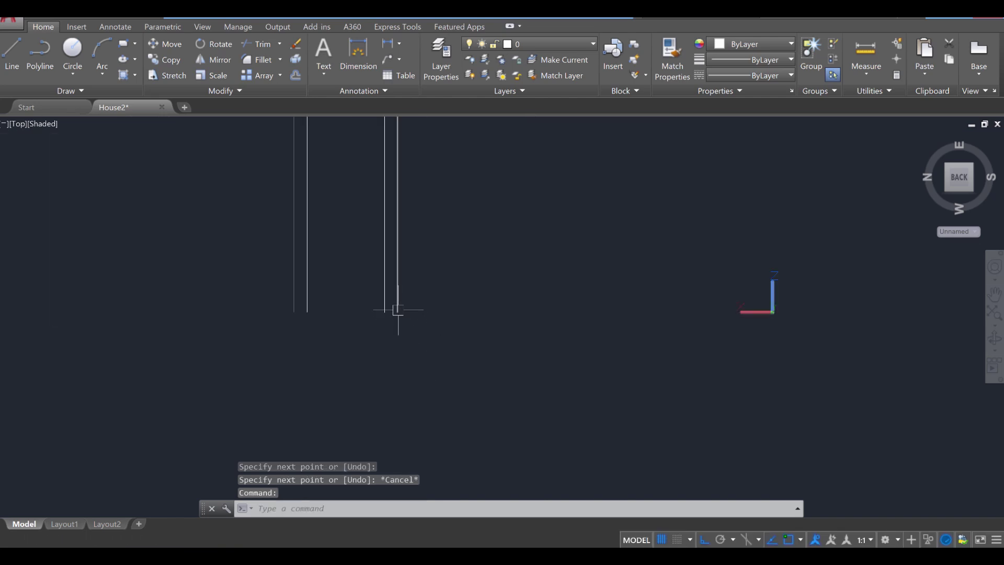
pyautogui.press('Return')
pyautogui.click(390, 312)
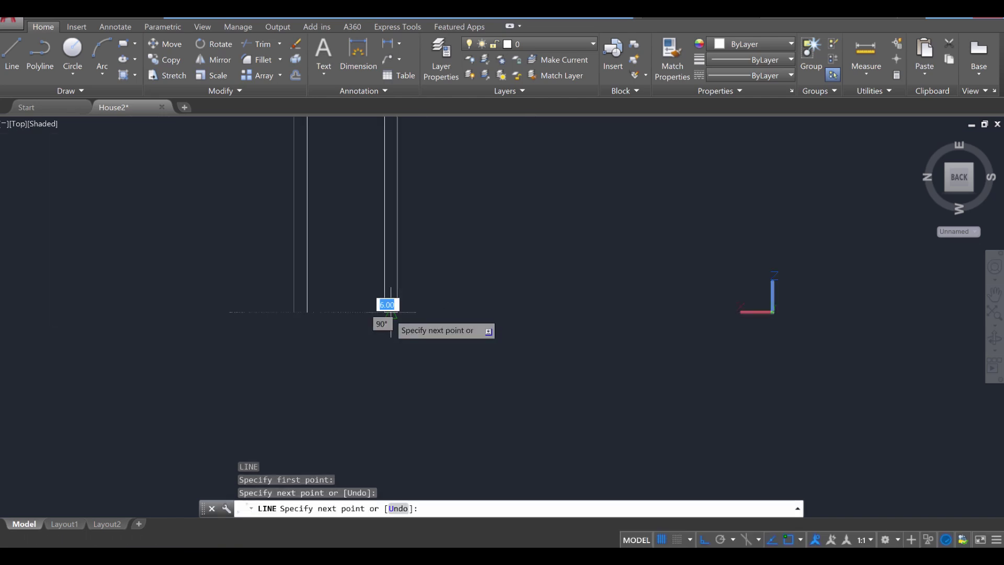
pyautogui.press('Escape')
pyautogui.press('Return')
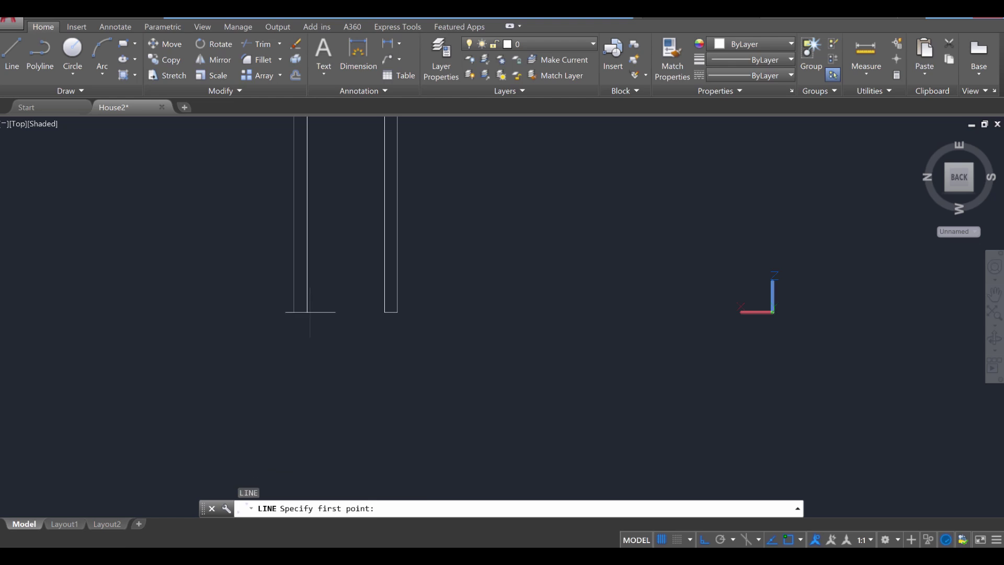
pyautogui.click(294, 312)
pyautogui.press('Escape')
pyautogui.scroll(-1, 211, 345)
pyautogui.moveTo(212, 345); pyautogui.dragTo(538, 343, button='middle')
pyautogui.scroll(3, 392, 340)
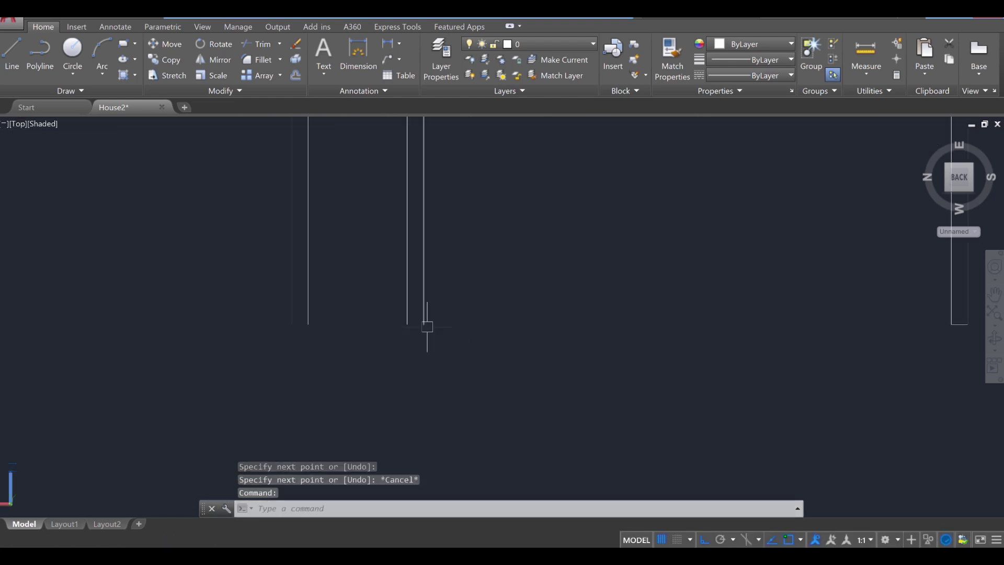
pyautogui.press('Return')
pyautogui.click(406, 324)
pyautogui.click(424, 324)
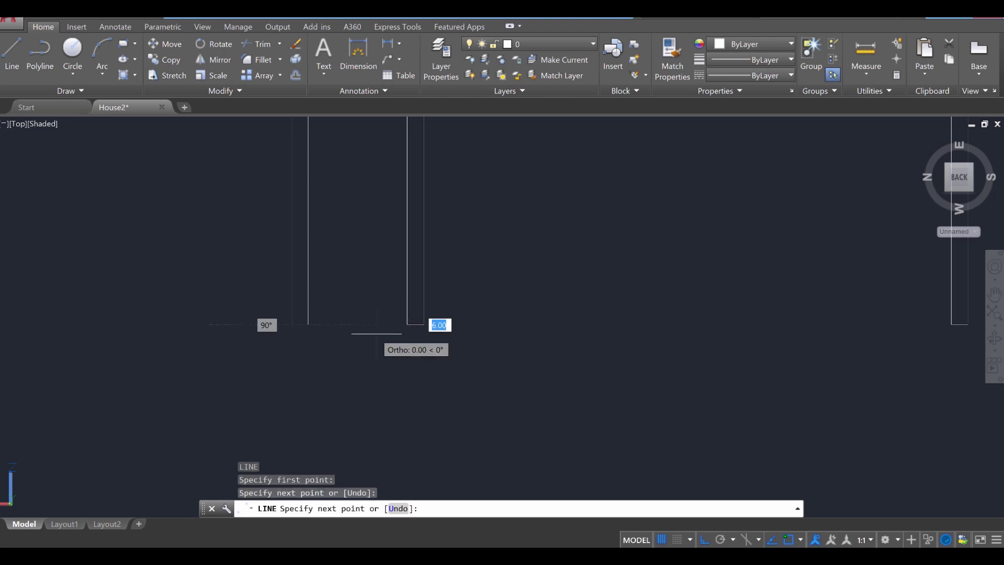
pyautogui.press('Escape')
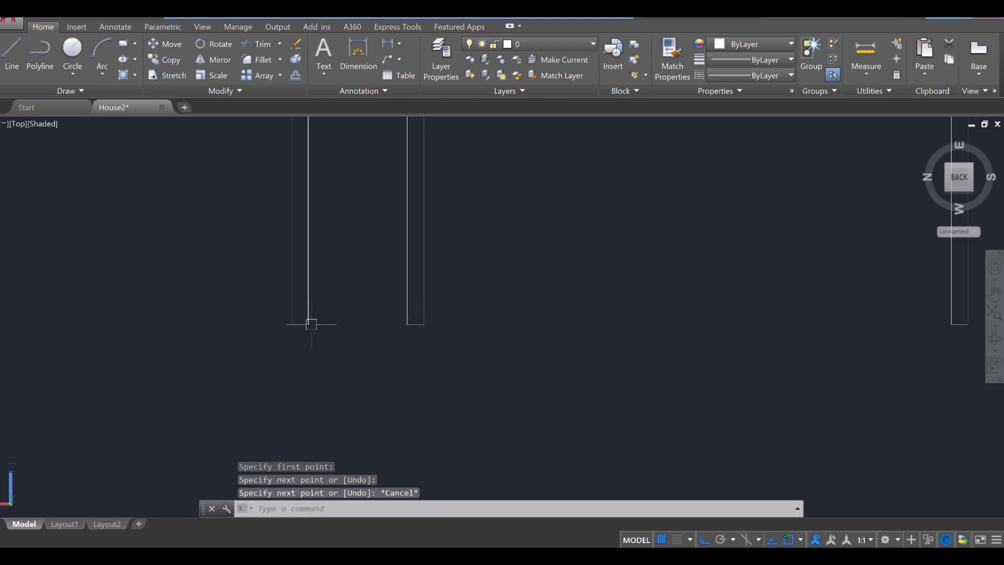
# Step: Try lines at the remaining wall ends, cancelling each unfinished one
pyautogui.press('Return')
pyautogui.click(308, 324)
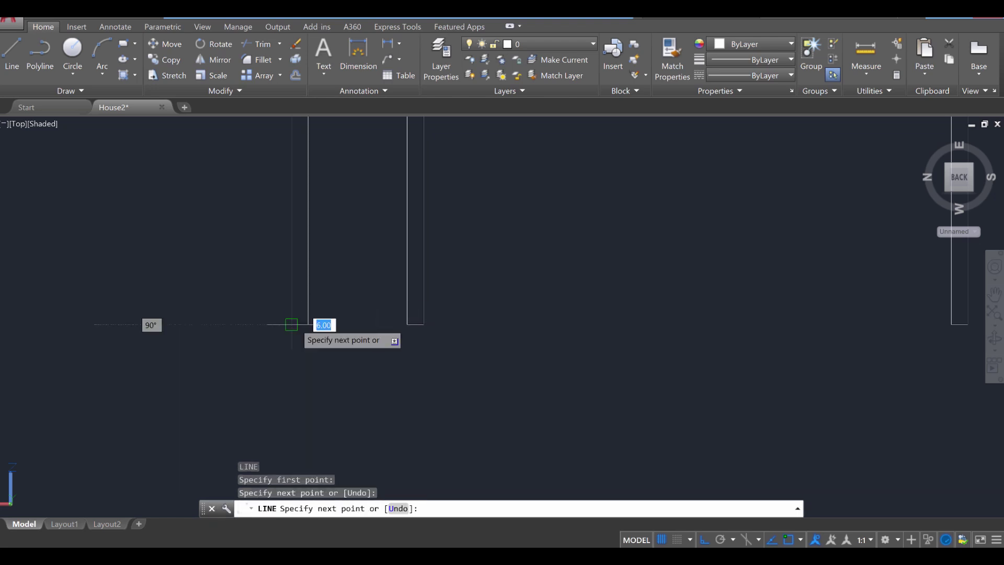
pyautogui.press('Escape')
pyautogui.scroll(-5, 292, 325)
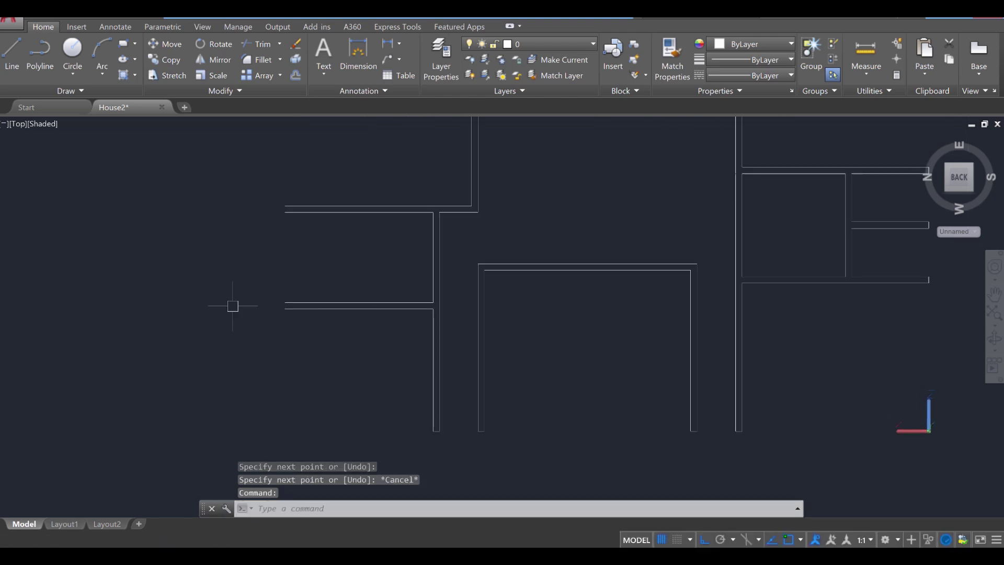
pyautogui.scroll(3, 241, 308)
pyautogui.press('Return')
pyautogui.click(338, 305)
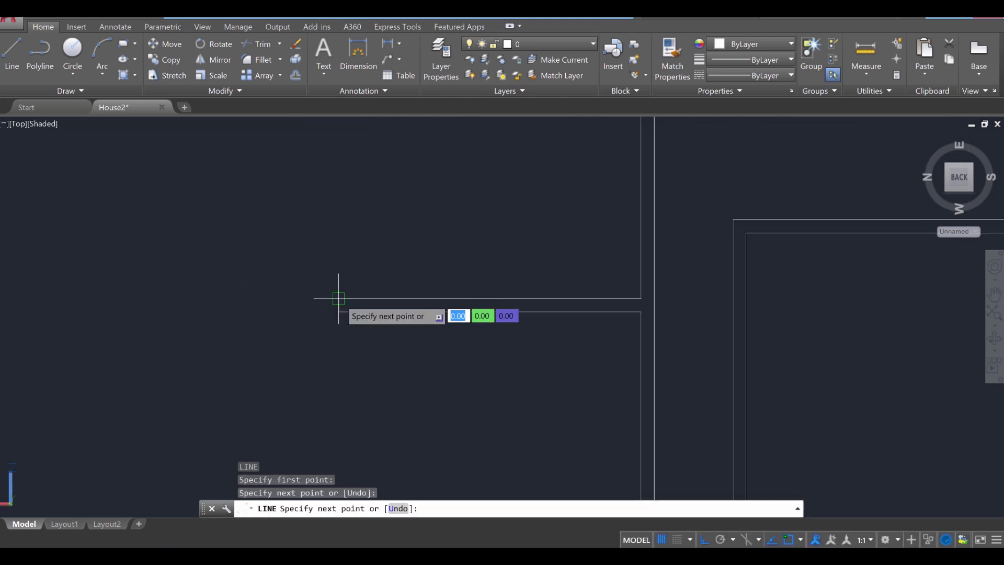
pyautogui.press('Escape')
pyautogui.scroll(-3, 336, 291)
pyautogui.scroll(3, 338, 235)
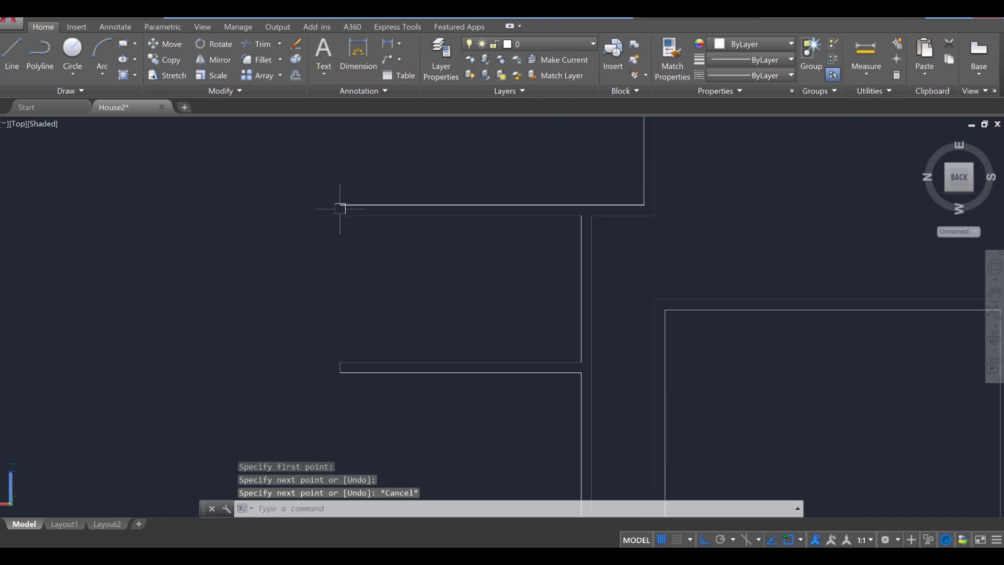
pyautogui.press('Return')
pyautogui.click(340, 209)
pyautogui.scroll(-3, 340, 208)
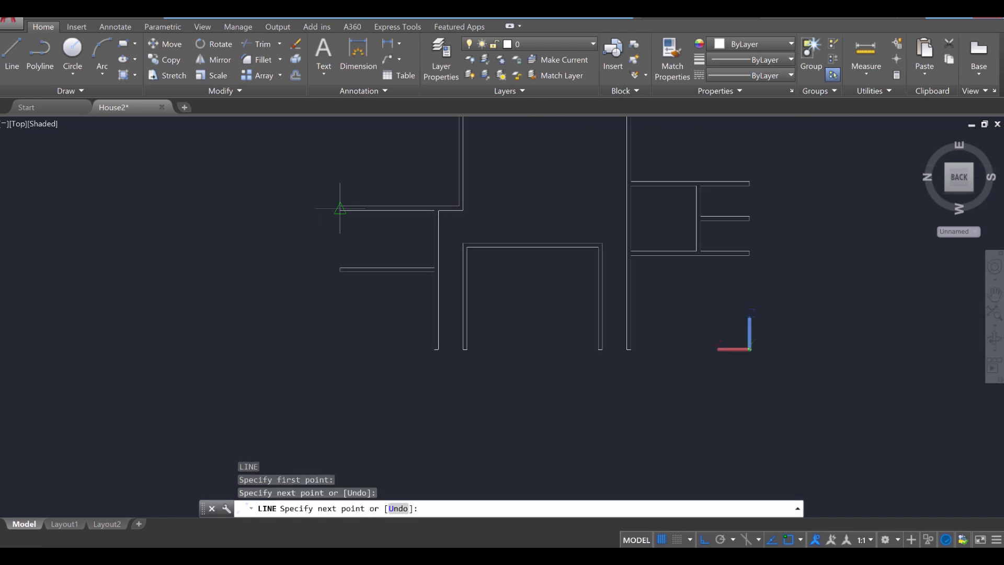
pyautogui.moveTo(340, 208); pyautogui.dragTo(313, 295, button='middle')
pyautogui.press('Escape')
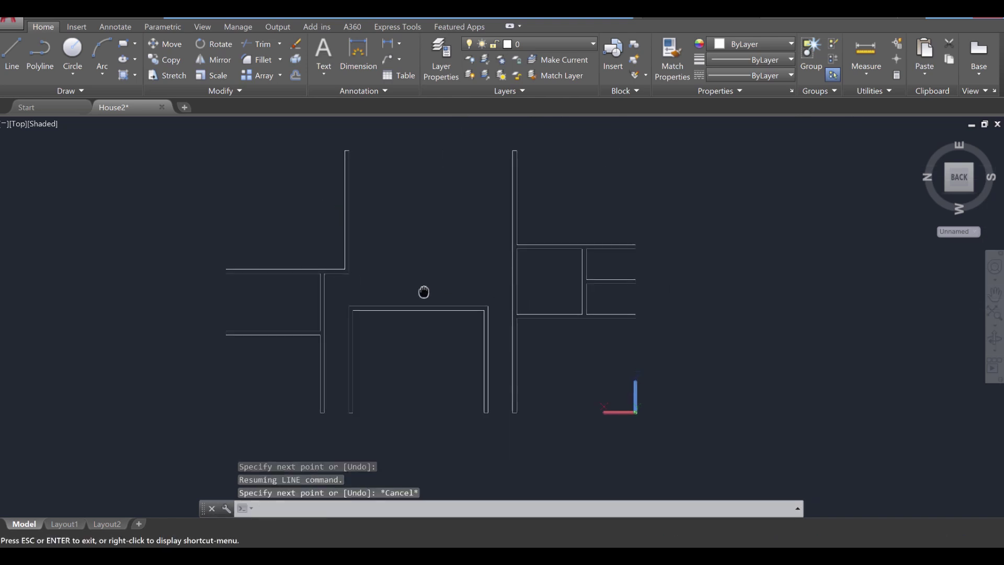
pyautogui.moveTo(526, 320); pyautogui.dragTo(437, 314, button='middle')
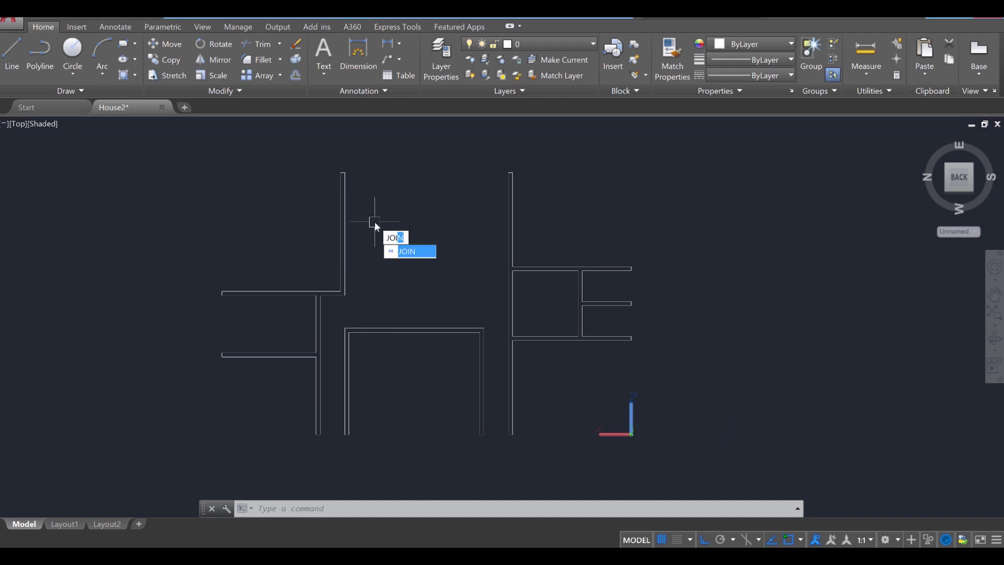
# Step: Window-select every wall line and join them into one polyline and three 3D polylines
pyautogui.press('Return')
pyautogui.click(159, 148)
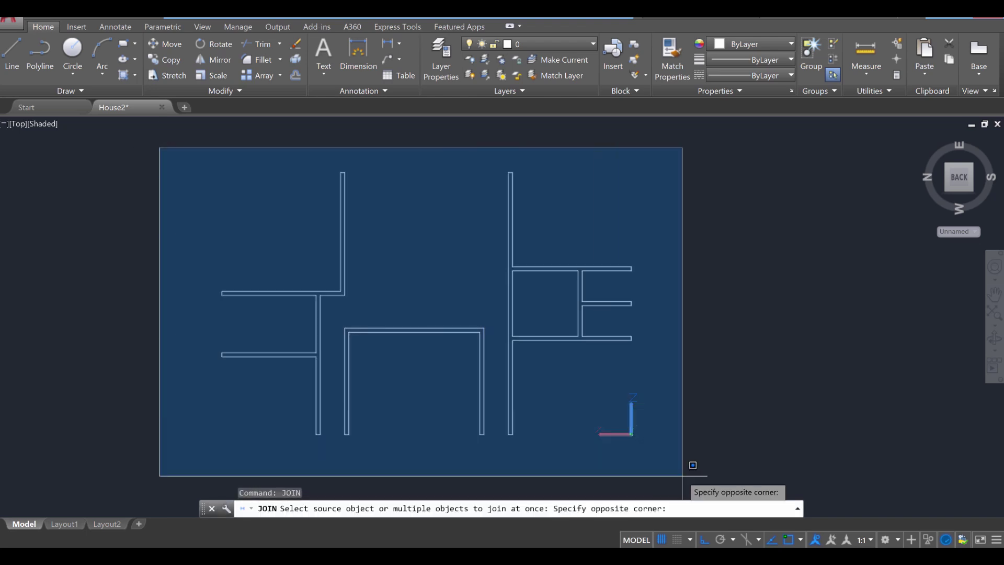
pyautogui.click(693, 465)
pyautogui.press('Return')
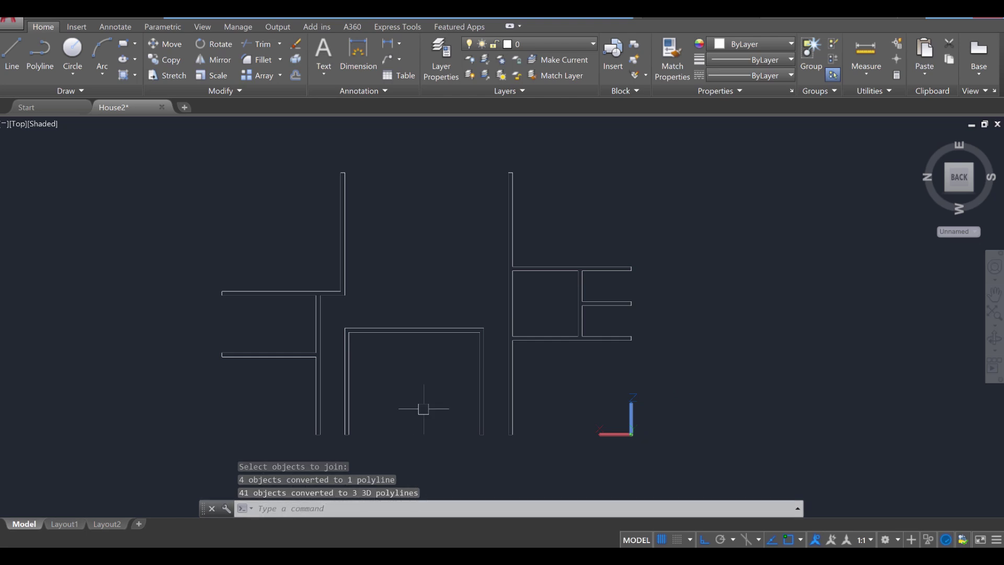
# Step: Extrude the four joined wall outlines to a height of 10 with EXT
pyautogui.scroll(2, 551, 406)
pyautogui.keyDown('shift'); pyautogui.moveTo(552, 405); pyautogui.dragTo(580, 312, button='middle'); pyautogui.keyUp('shift')
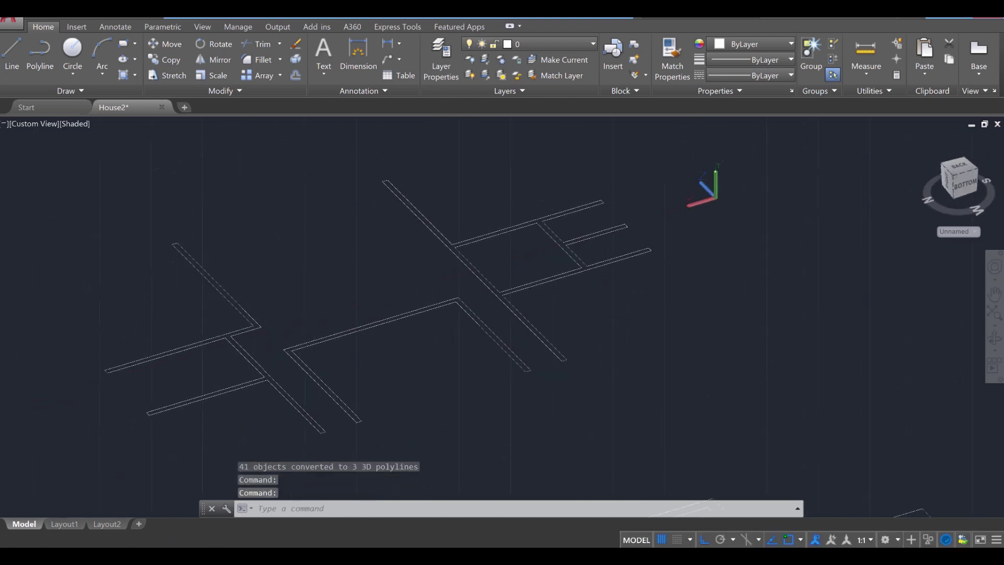
pyautogui.press('Return')
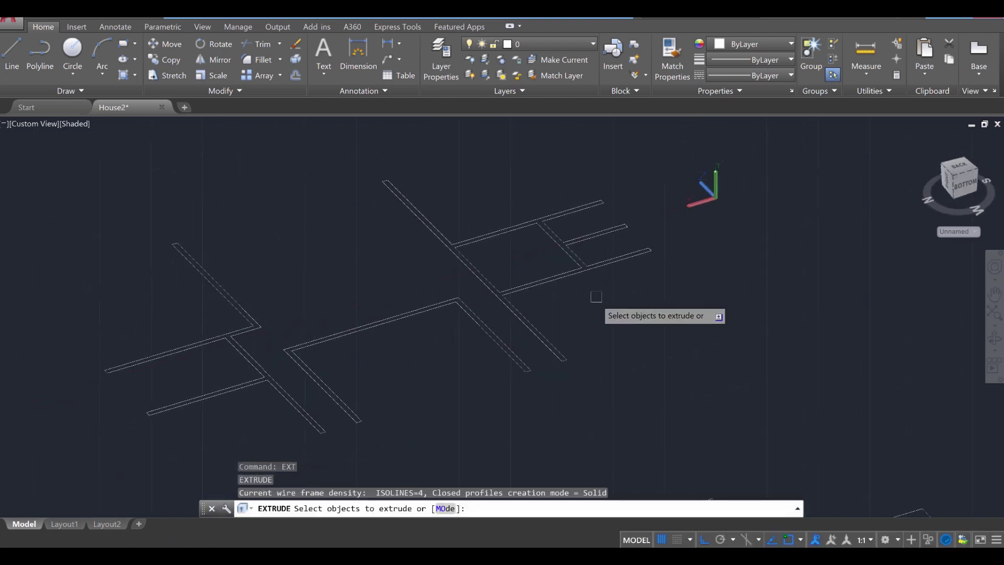
pyautogui.press('Escape')
pyautogui.keyDown('shift'); pyautogui.moveTo(594, 313); pyautogui.dragTo(166, 300, button='middle'); pyautogui.keyUp('shift')
pyautogui.press('Escape')
pyautogui.write('ext')
pyautogui.press('Return')
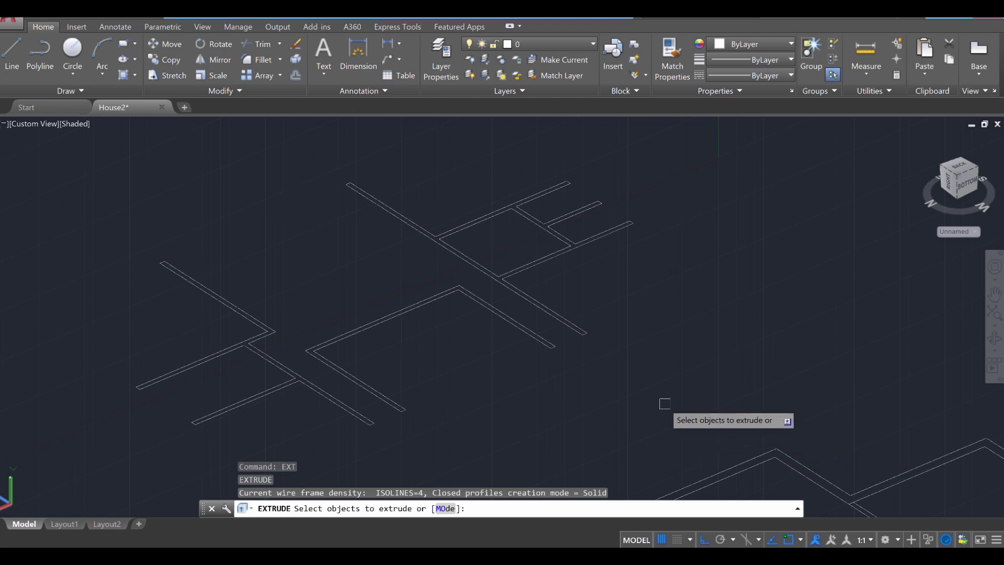
pyautogui.click(681, 416)
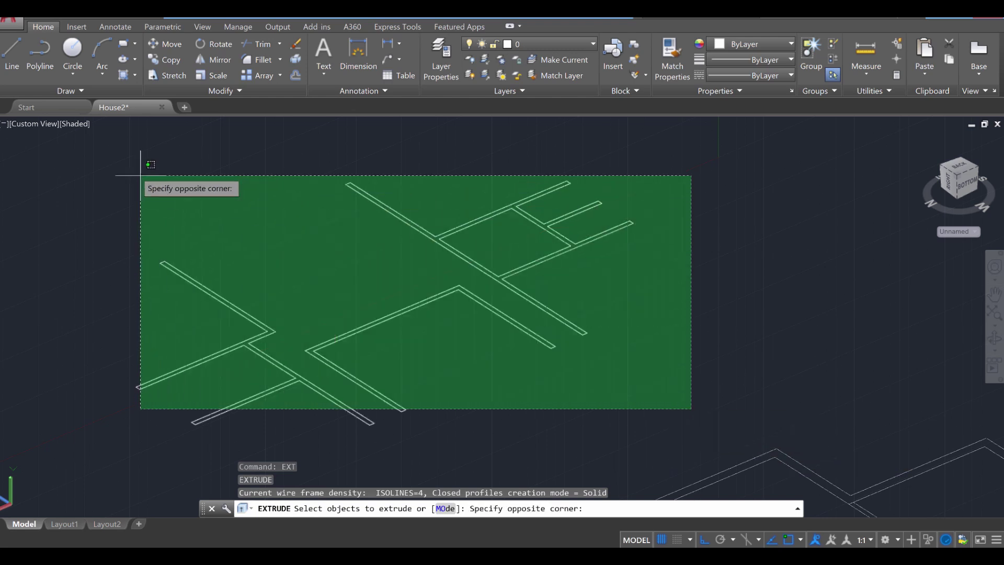
pyautogui.click(99, 147)
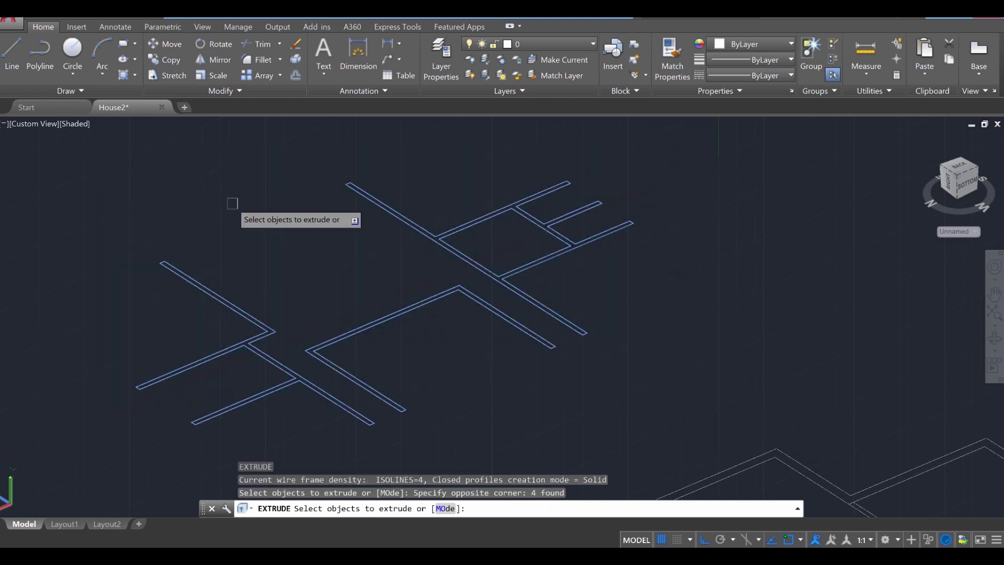
pyautogui.press('Return')
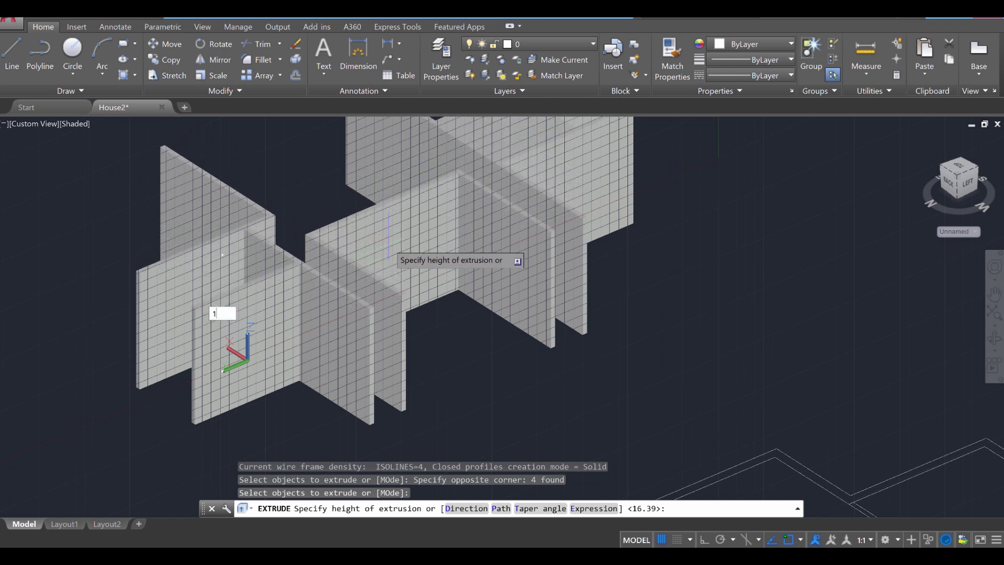
pyautogui.write('10')
pyautogui.press('Return')
# Step: Orbit around the new 10-unit-high wall solids to check the extrusion
pyautogui.scroll(-3, 388, 236)
pyautogui.keyDown('shift'); pyautogui.moveTo(594, 251); pyautogui.dragTo(489, 244, button='middle'); pyautogui.keyUp('shift')
pyautogui.scroll(5, 489, 245)
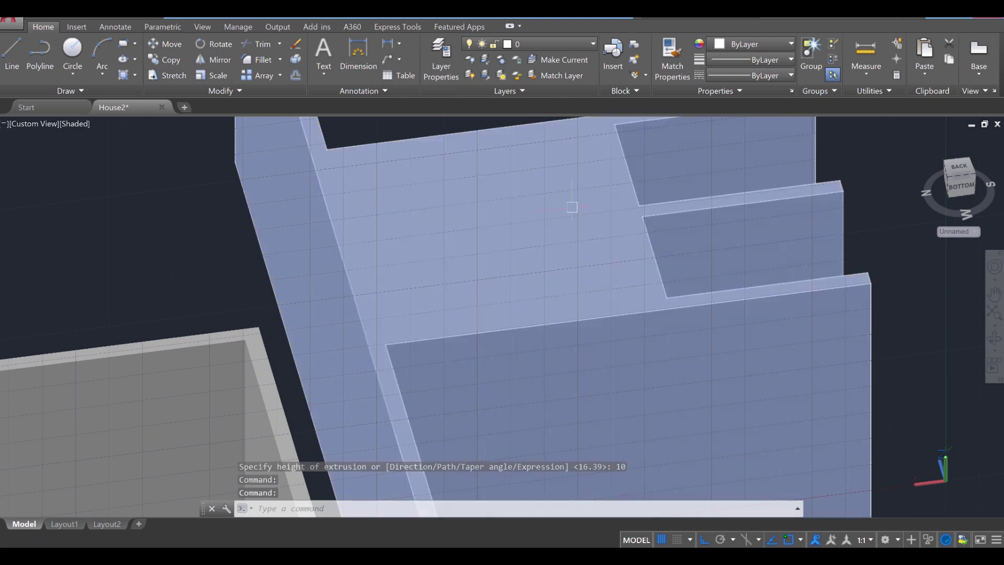
pyautogui.scroll(-4, 558, 209)
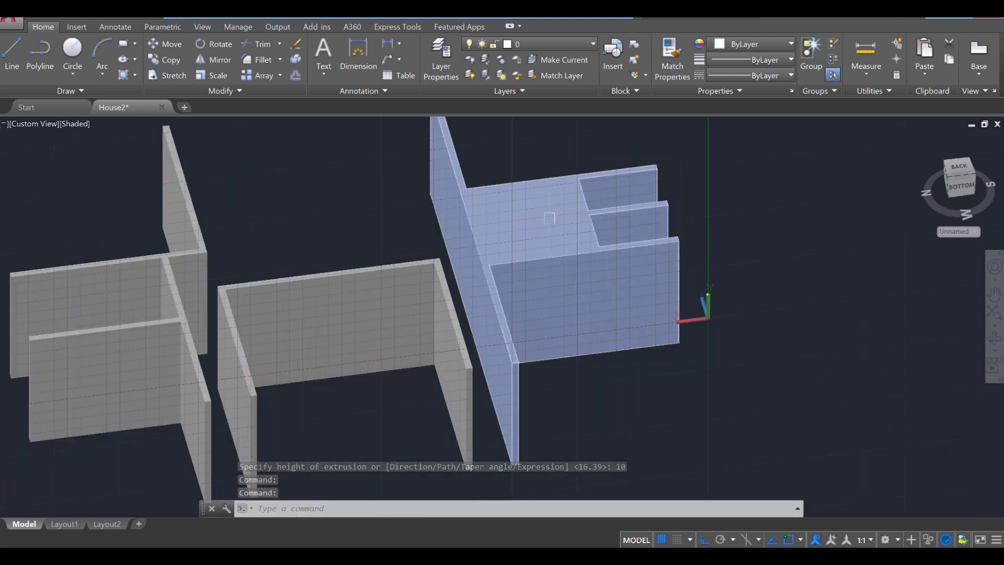
pyautogui.keyDown('shift'); pyautogui.moveTo(596, 331); pyautogui.dragTo(611, 261, button='middle'); pyautogui.keyUp('shift')
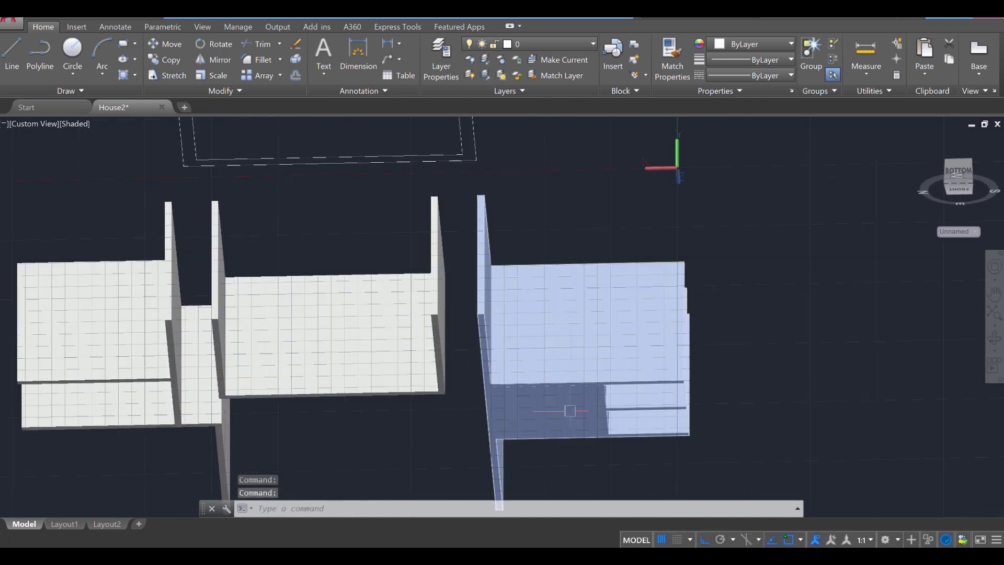
# Step: Subtract the opening box from the wall solid with SUB, leaving thin partition walls
pyautogui.write('s:')
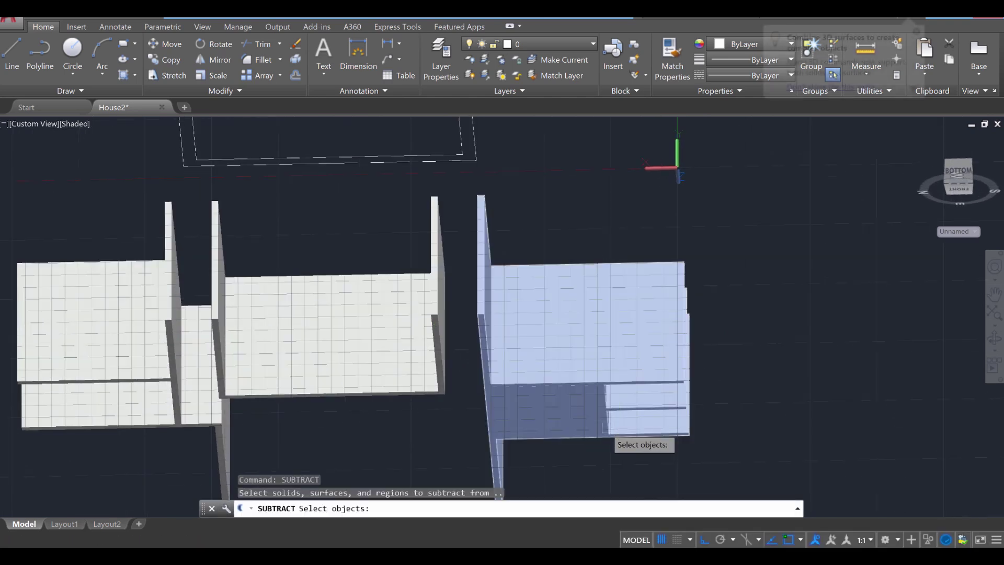
pyautogui.scroll(-2, 580, 396)
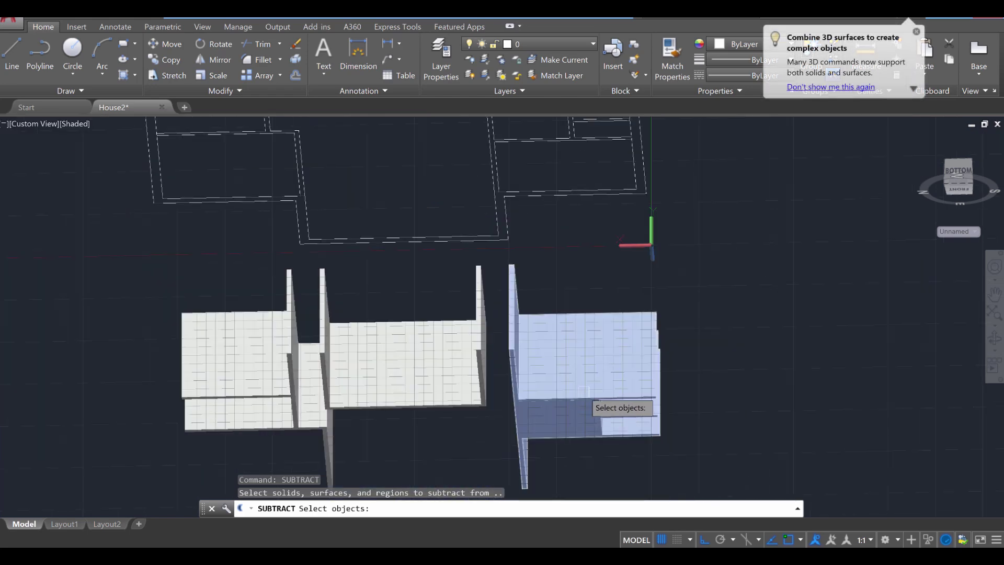
pyautogui.scroll(5, 583, 391)
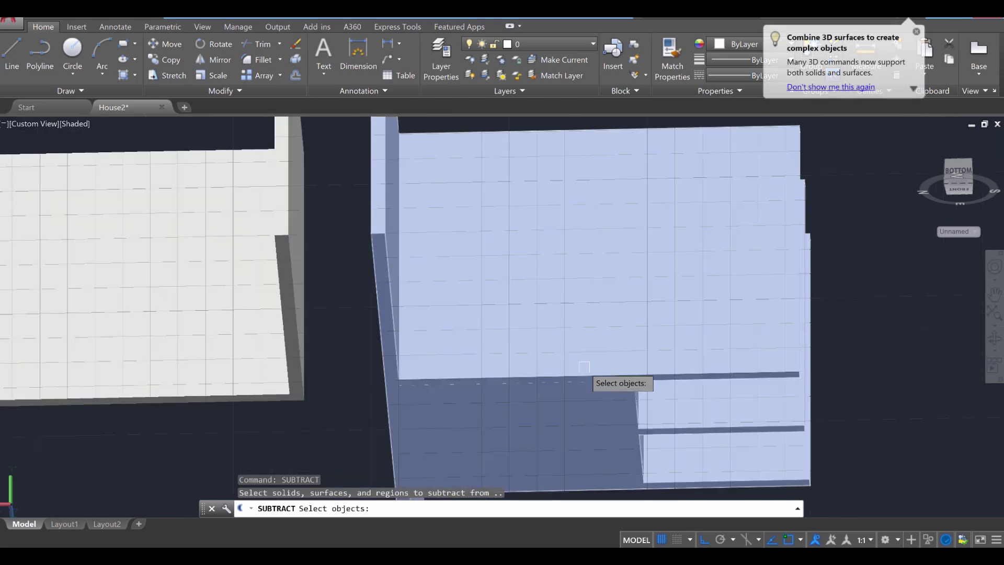
pyautogui.press('Escape')
pyautogui.press('Escape')
pyautogui.press('Escape')
pyautogui.write('sub')
pyautogui.press('Return')
pyautogui.click(608, 358)
pyautogui.press('Return')
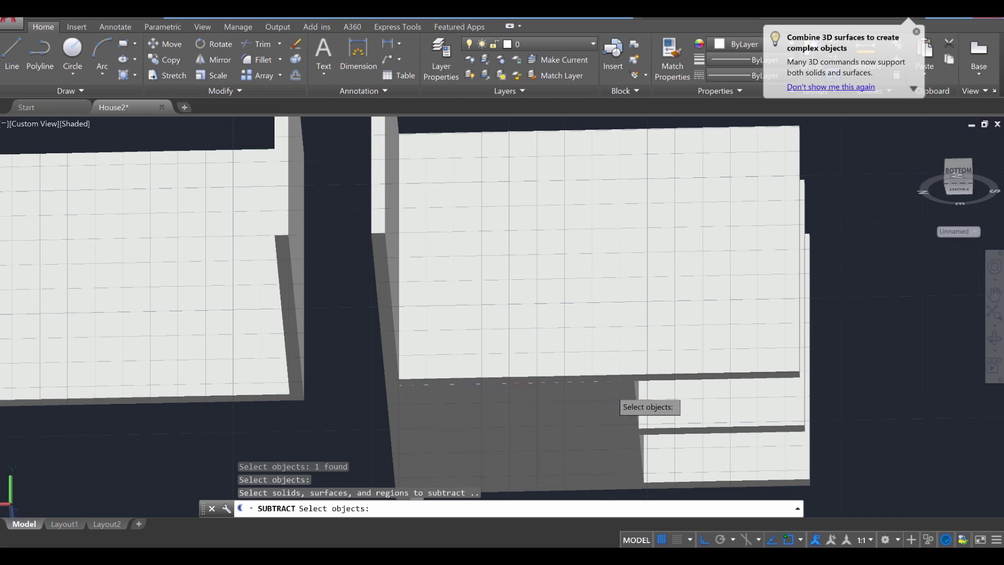
pyautogui.click(610, 390)
pyautogui.press('Return')
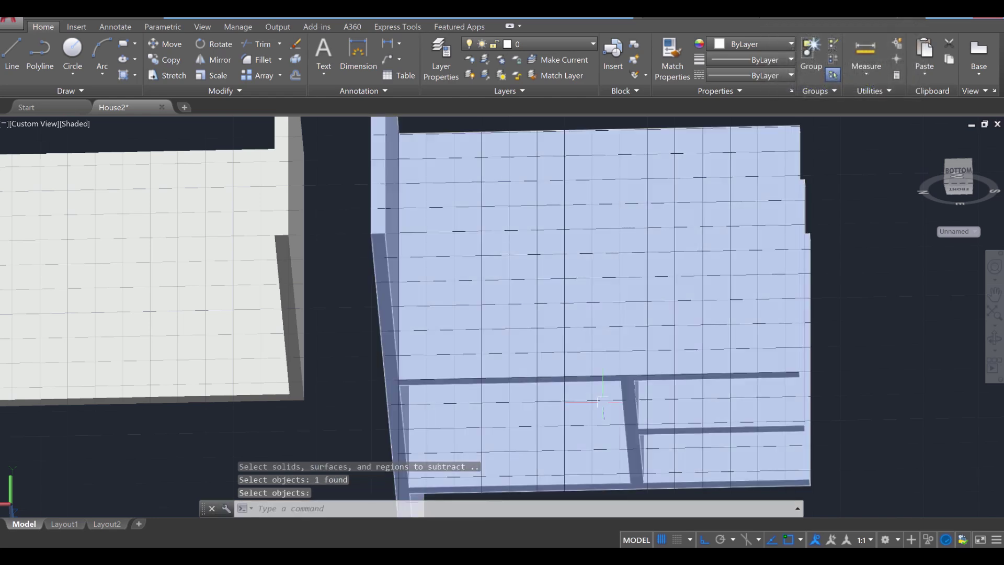
pyautogui.scroll(2, 533, 382)
pyautogui.scroll(-6, 534, 382)
pyautogui.keyDown('shift'); pyautogui.moveTo(533, 382); pyautogui.dragTo(523, 308, button='middle'); pyautogui.keyUp('shift')
# Step: Window-select all the interior walls and move them onto the cyan Interior Walls layer
pyautogui.press('Escape')
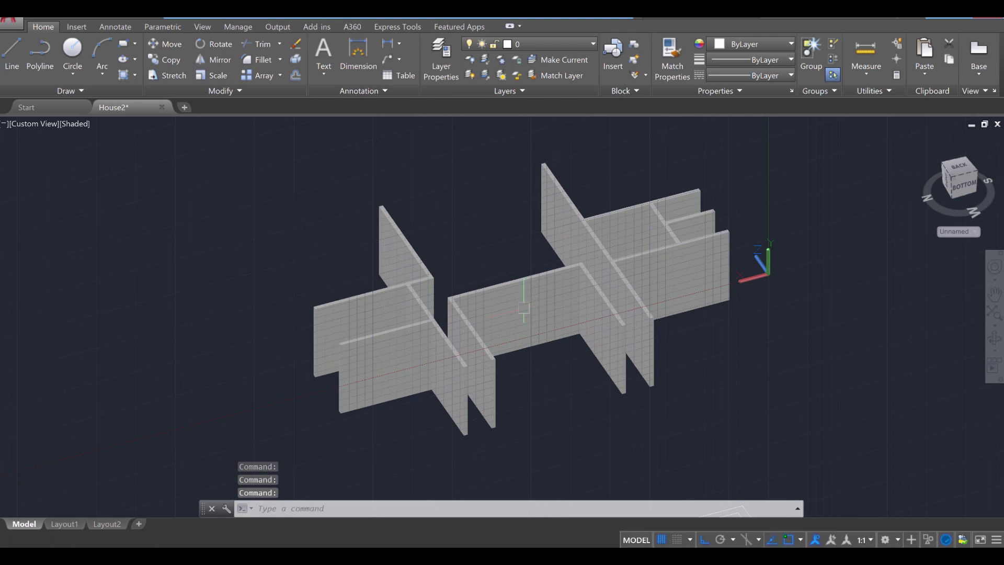
pyautogui.click(724, 419)
pyautogui.click(331, 172)
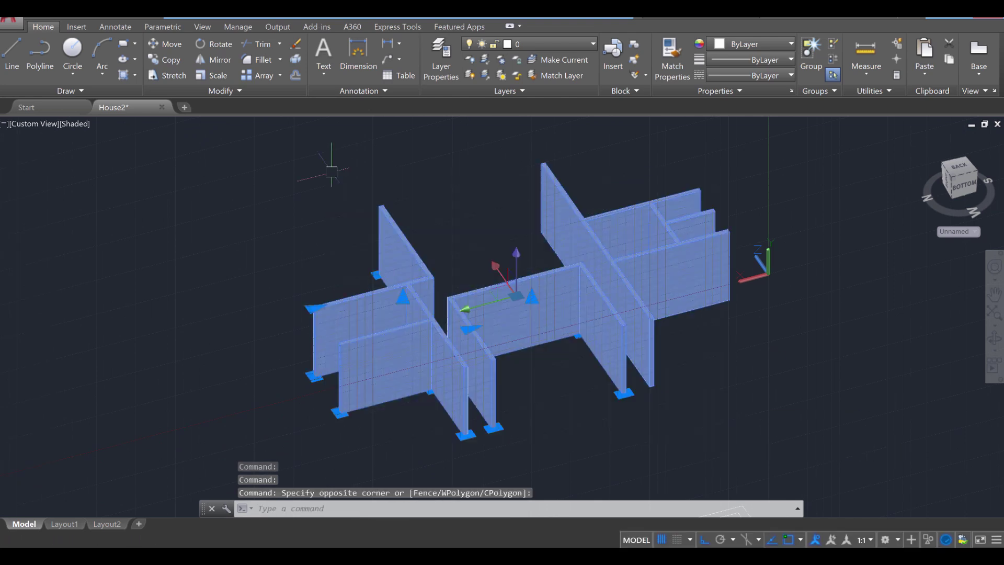
pyautogui.click(577, 46)
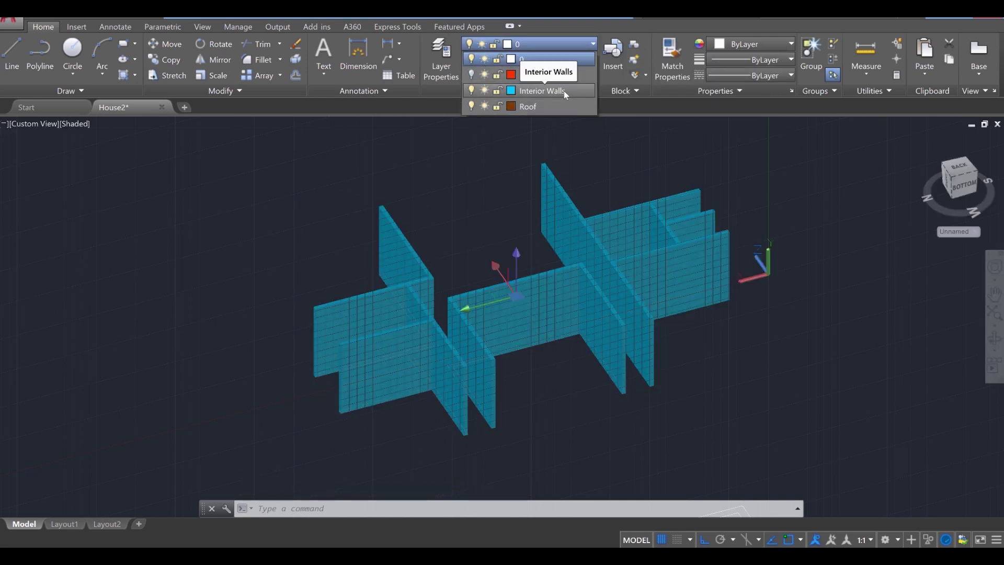
pyautogui.click(563, 92)
pyautogui.click(605, 152)
pyautogui.press('Escape')
pyautogui.press('Escape')
# Step: Turn the Exterior Walls layer back on so the red walls reappear
pyautogui.keyDown('shift'); pyautogui.moveTo(673, 229); pyautogui.dragTo(714, 253, button='middle'); pyautogui.keyUp('shift')
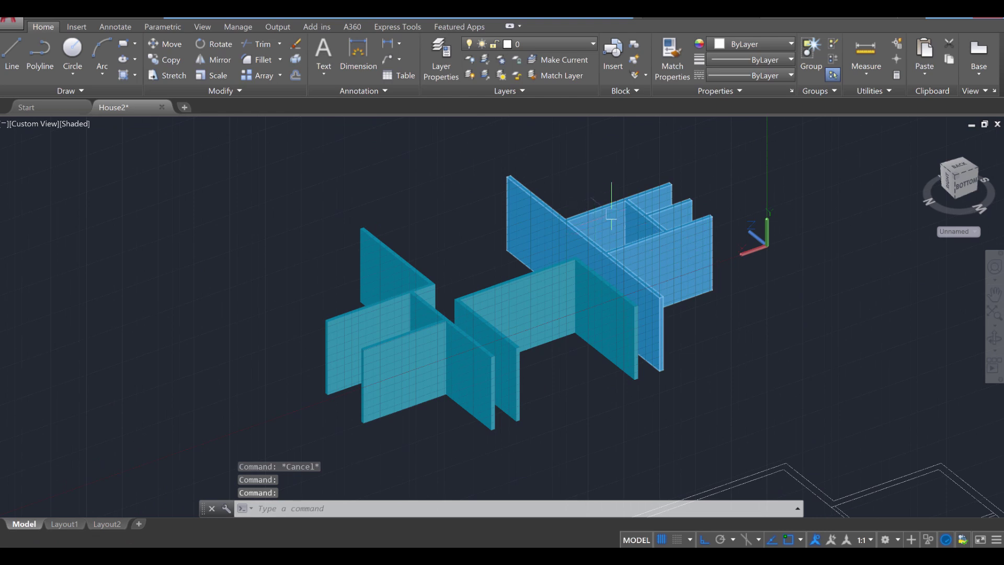
pyautogui.click(550, 42)
pyautogui.click(471, 75)
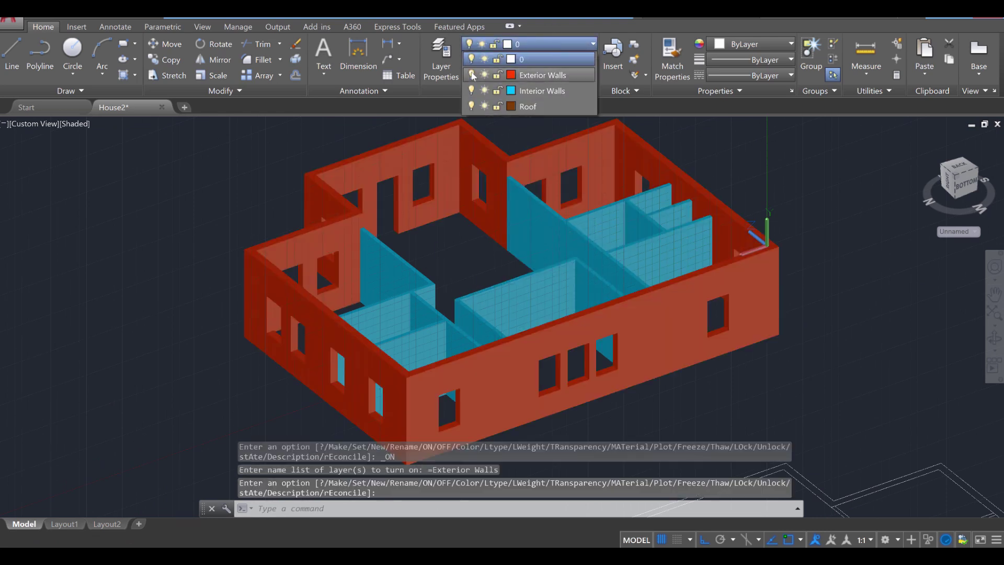
# Step: Orbit, pan and zoom until the flat floor-plan outline below the house fills a top-down view
pyautogui.press('Escape')
pyautogui.press('Escape')
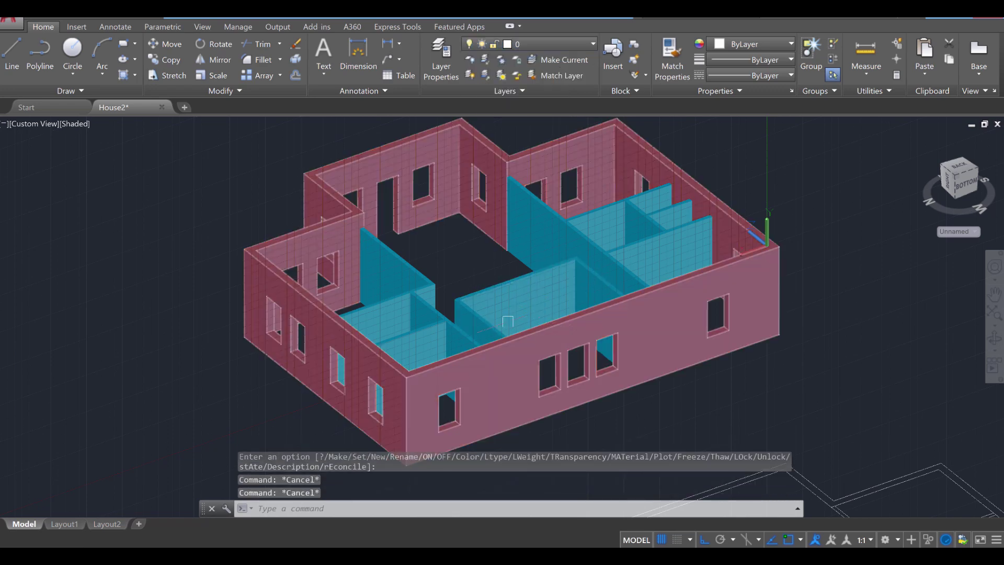
pyautogui.moveTo(508, 321)
pyautogui.keyDown('shift'); pyautogui.mouseDown(button='middle')
pyautogui.moveTo(531, 328)
pyautogui.moveTo(522, 327)
pyautogui.mouseUp(button='middle'); pyautogui.keyUp('shift')
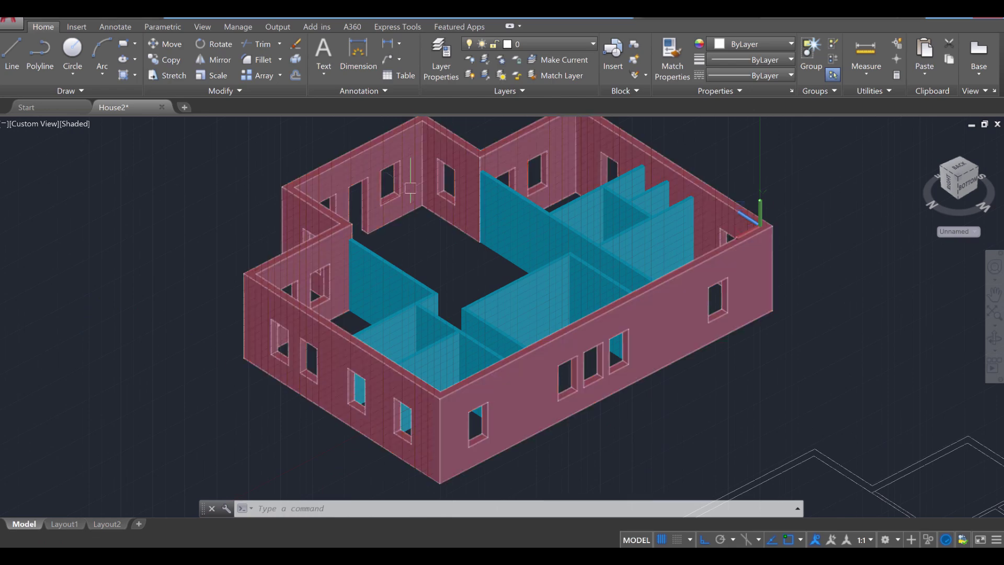
pyautogui.scroll(-3, 813, 430)
pyautogui.moveTo(813, 425); pyautogui.dragTo(743, 370, button='middle')
pyautogui.press('Escape')
pyautogui.moveTo(634, 284); pyautogui.dragTo(612, 270, button='middle')
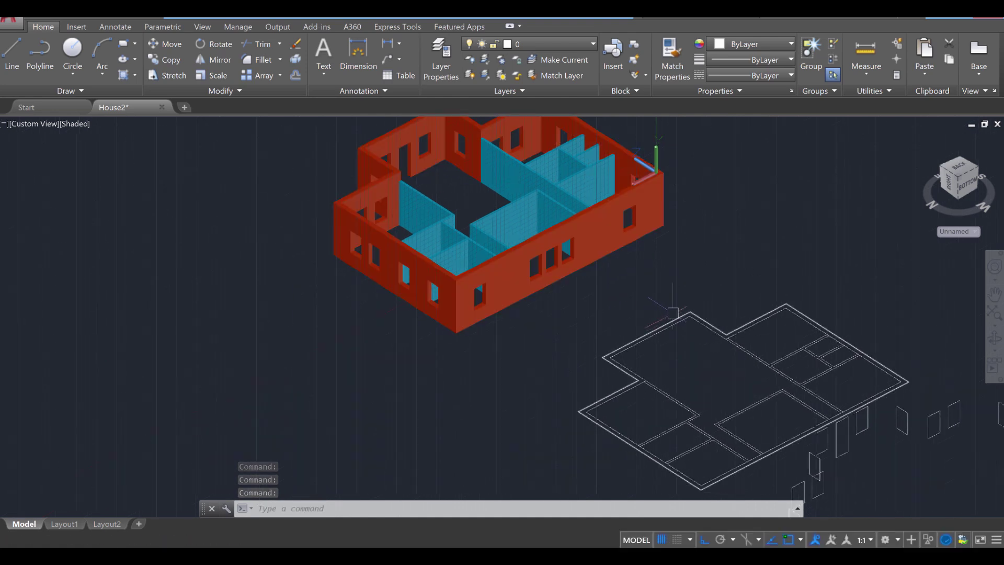
pyautogui.moveTo(957, 180); pyautogui.dragTo(721, 194)
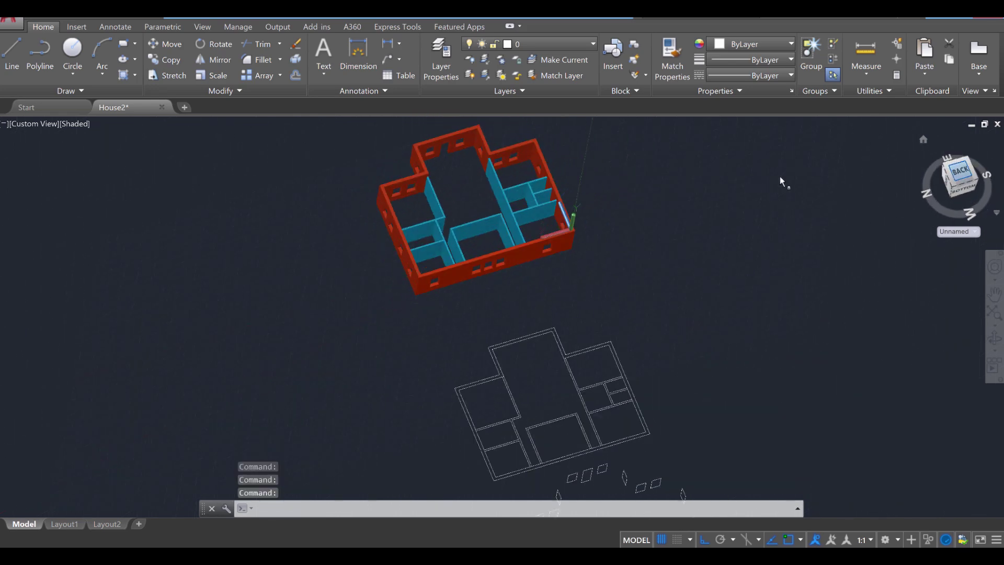
pyautogui.scroll(3, 548, 347)
pyautogui.moveTo(548, 347); pyautogui.dragTo(546, 322, button='middle')
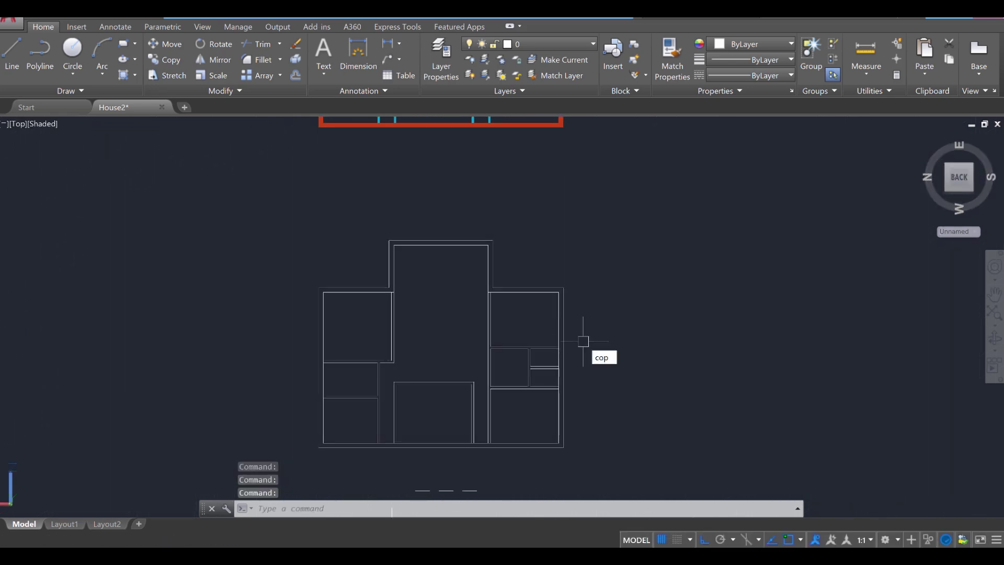
# Step: Copy the outer wall outline and place the copy to the right of the plan
pyautogui.write('y')
pyautogui.press('Return')
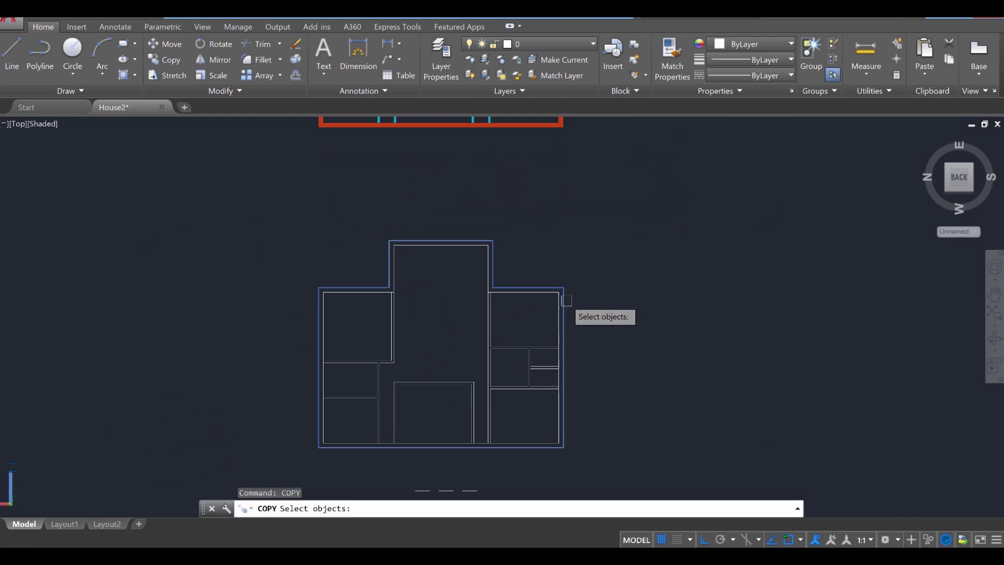
pyautogui.click(566, 300)
pyautogui.press('Return')
pyautogui.click(563, 295)
pyautogui.moveTo(664, 293); pyautogui.dragTo(441, 302, button='middle')
pyautogui.click(678, 297)
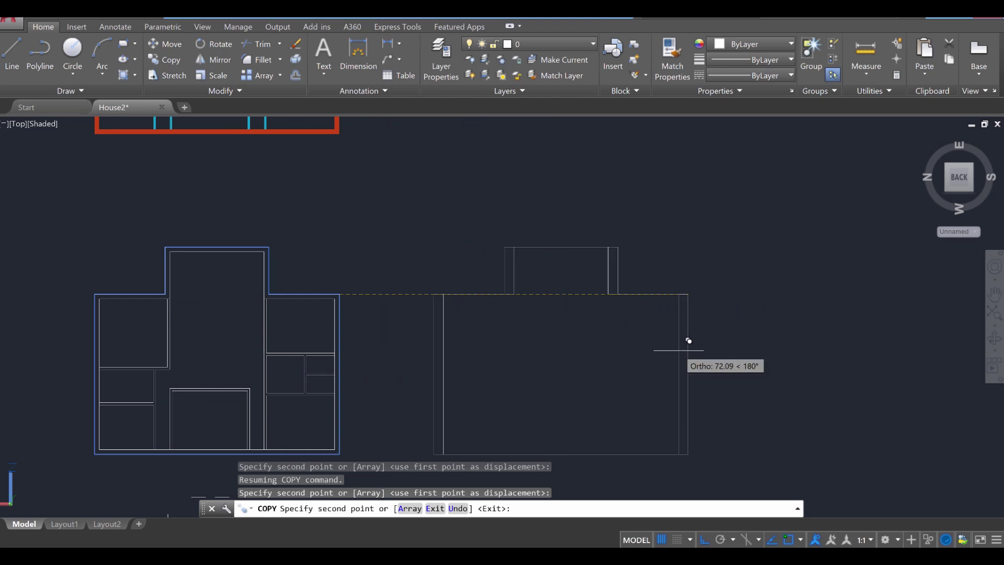
pyautogui.press('Escape')
# Step: Offset the copied outline by 1 unit to the outside
pyautogui.write('off')
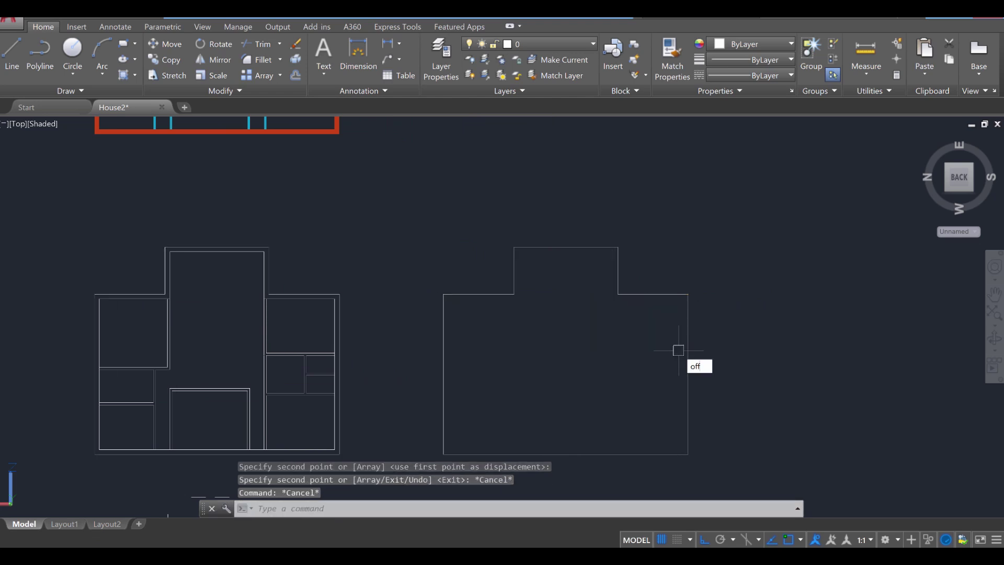
pyautogui.press('Return')
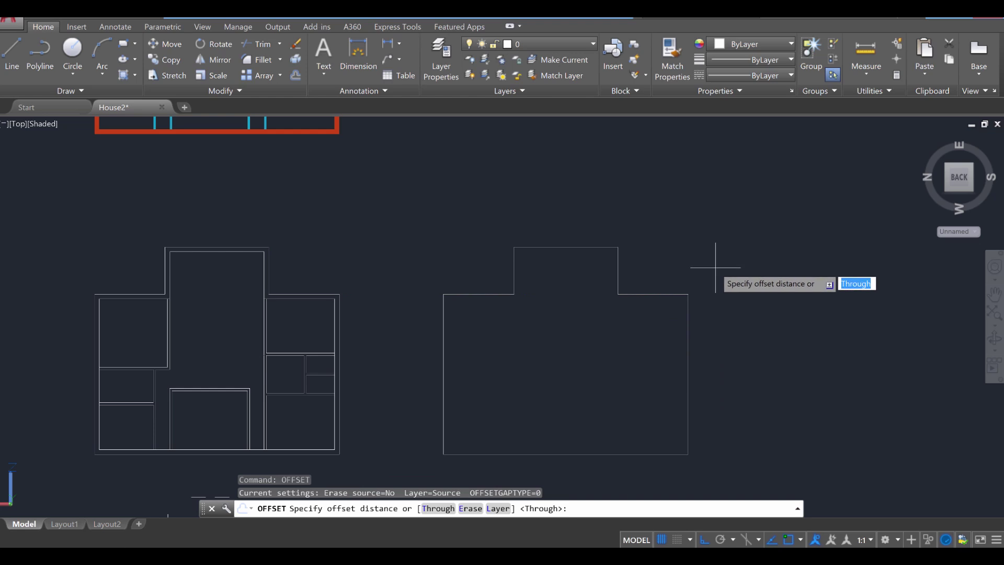
pyautogui.write('1')
pyautogui.press('Return')
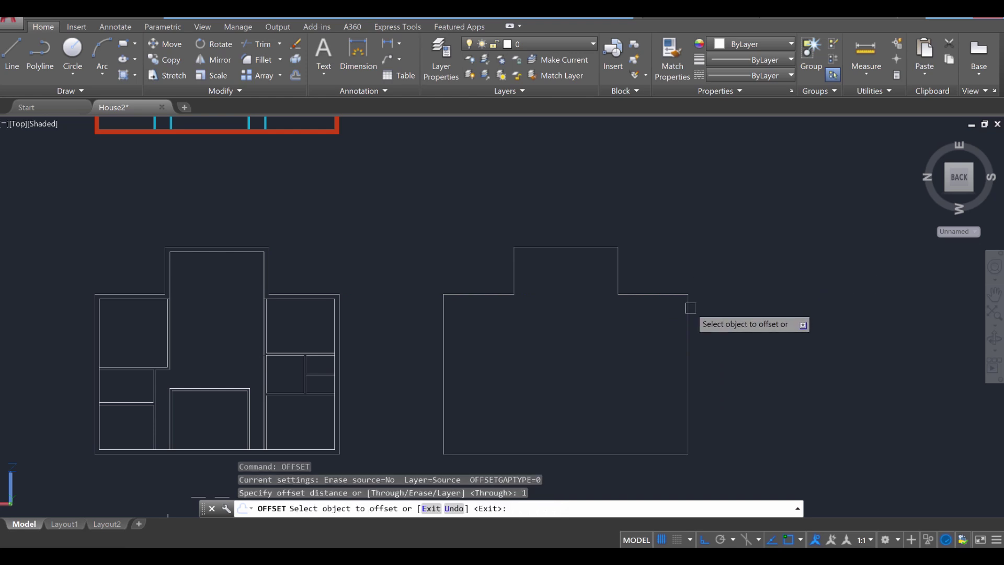
pyautogui.click(688, 306)
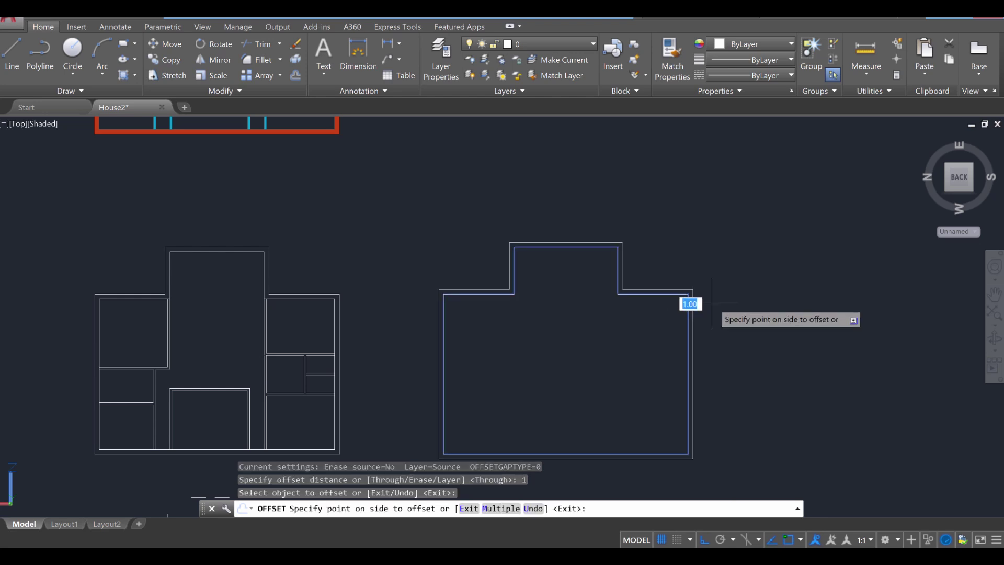
pyautogui.click(712, 302)
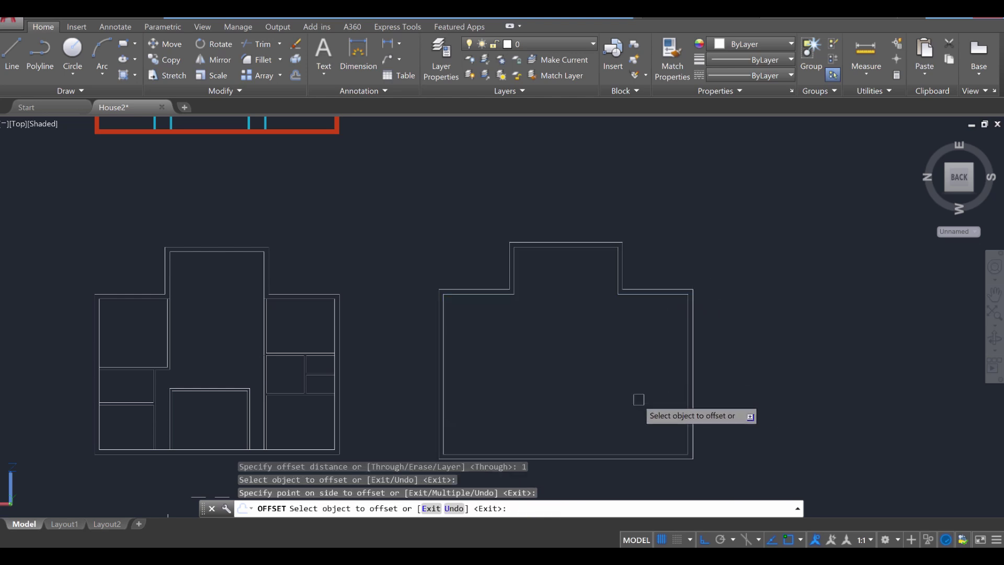
pyautogui.moveTo(588, 402); pyautogui.dragTo(606, 331, button='middle')
pyautogui.press('Escape')
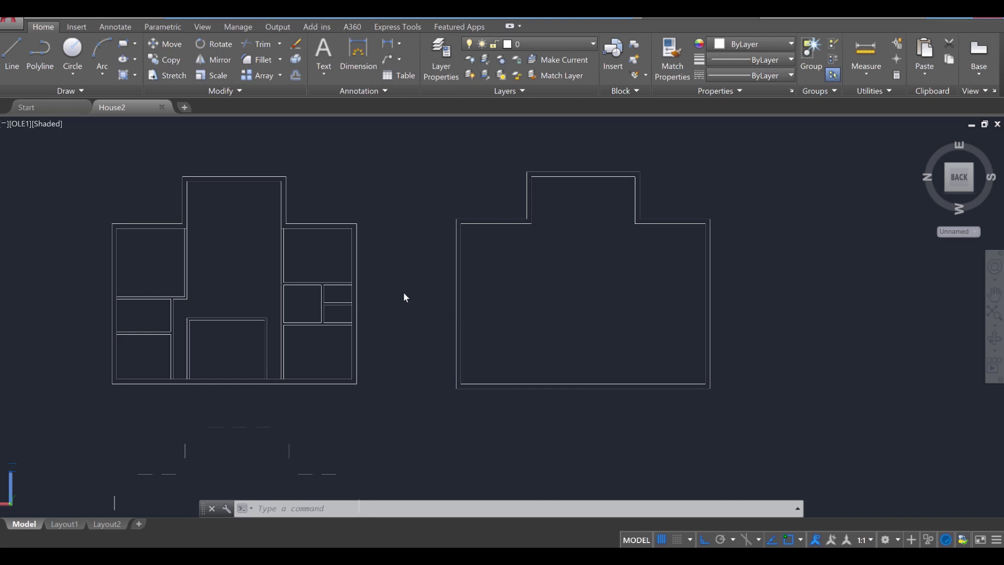
# Step: Split the drawing area into two stacked viewports
pyautogui.click(5, 124)
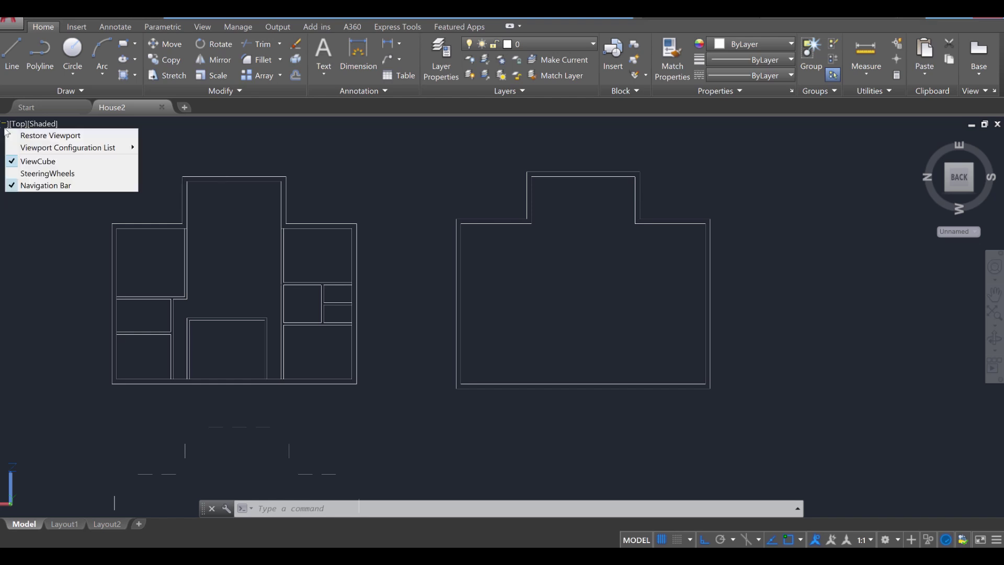
pyautogui.moveTo(32, 150)
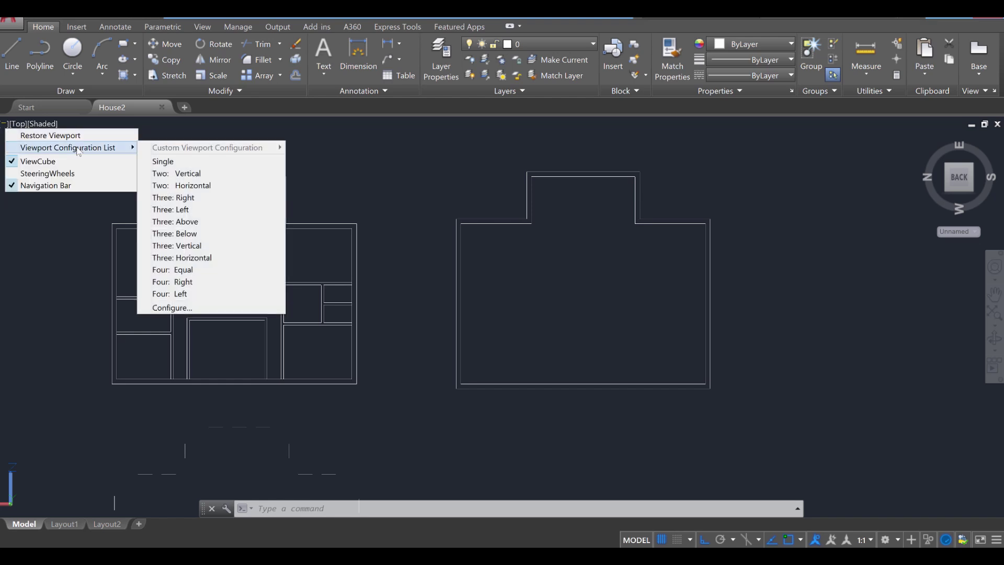
pyautogui.click(193, 186)
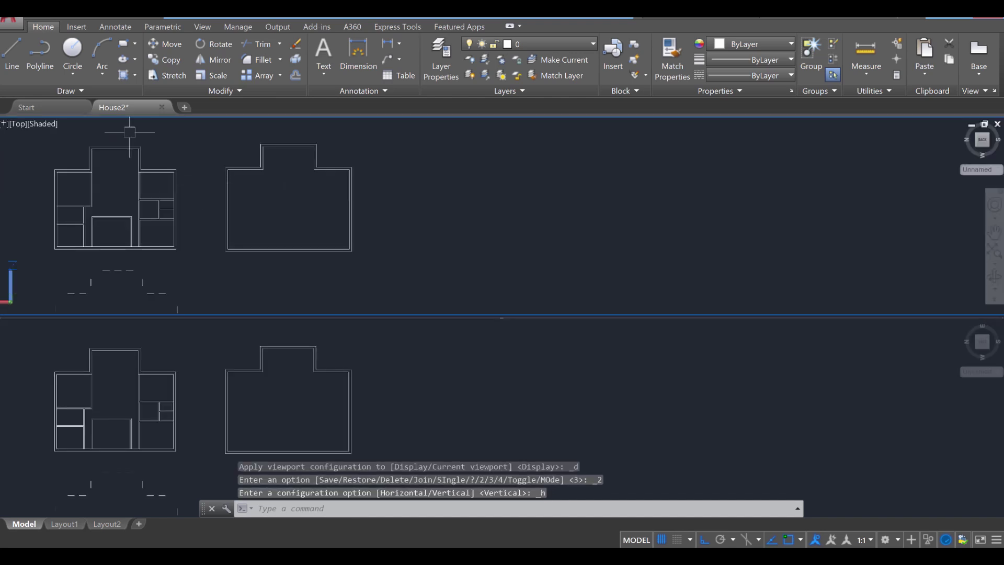
# Step: Switch to two side-by-side vertical viewports and recenter the house plans in the left one
pyautogui.click(5, 124)
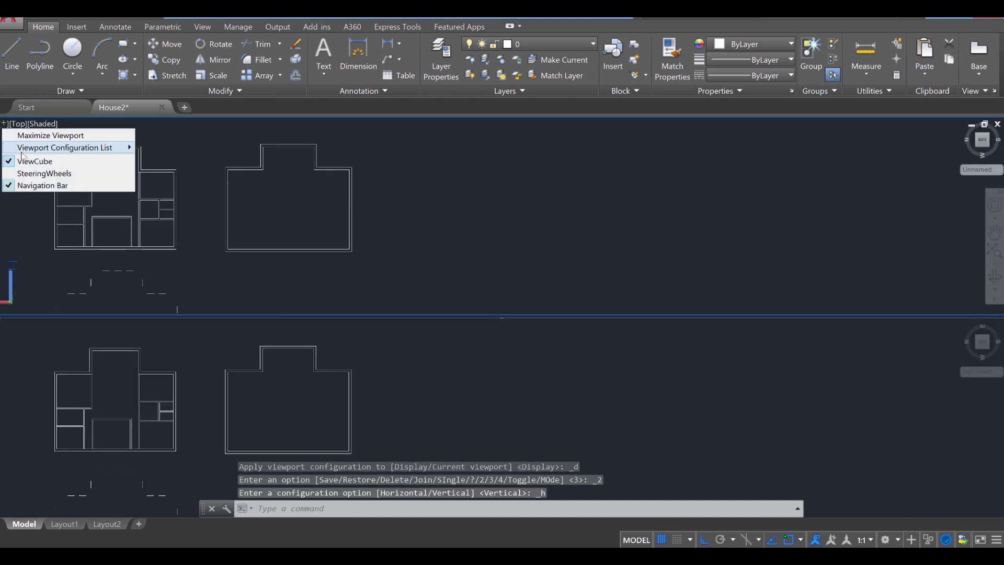
pyautogui.moveTo(43, 153)
pyautogui.click(190, 173)
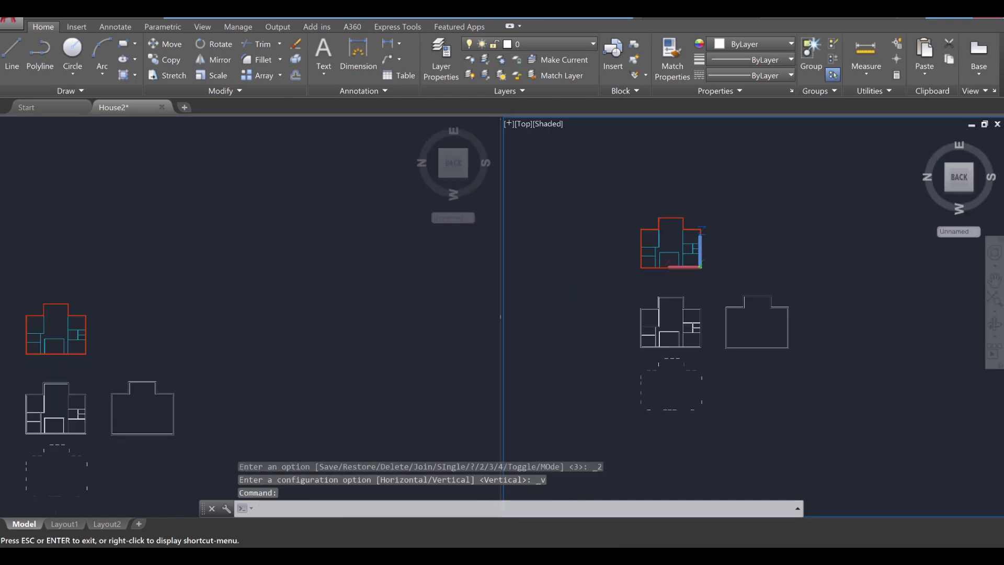
pyautogui.click(167, 325)
pyautogui.moveTo(168, 331); pyautogui.dragTo(301, 267, button='middle')
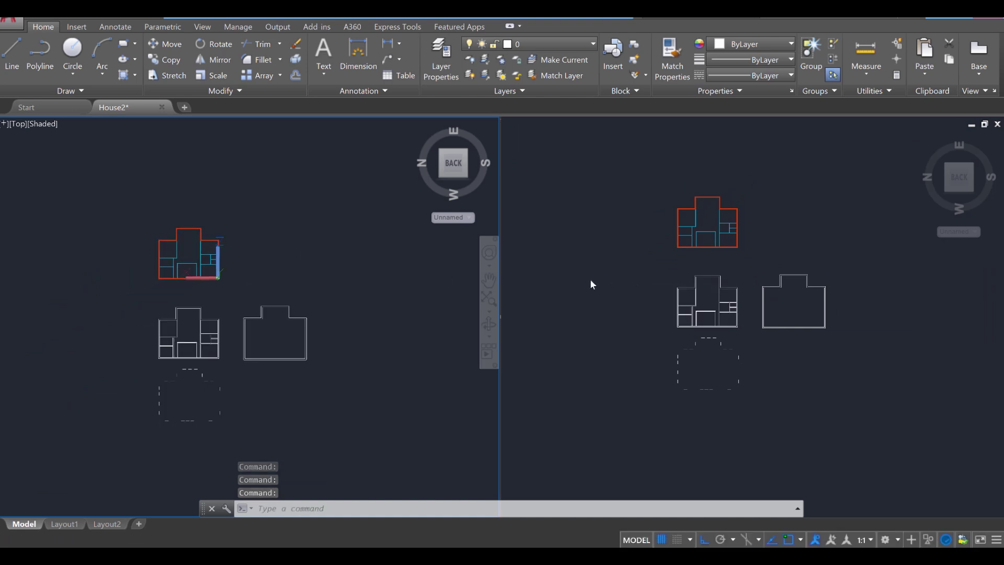
# Step: Set the left viewport to SW Isometric and center it on the offset outline
pyautogui.click(45, 123)
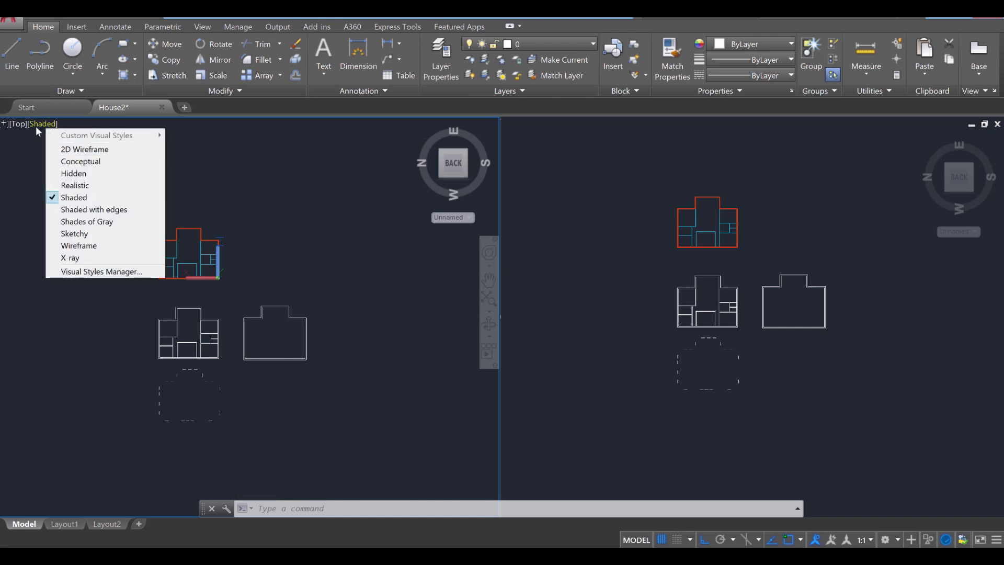
pyautogui.click(21, 121)
pyautogui.click(21, 125)
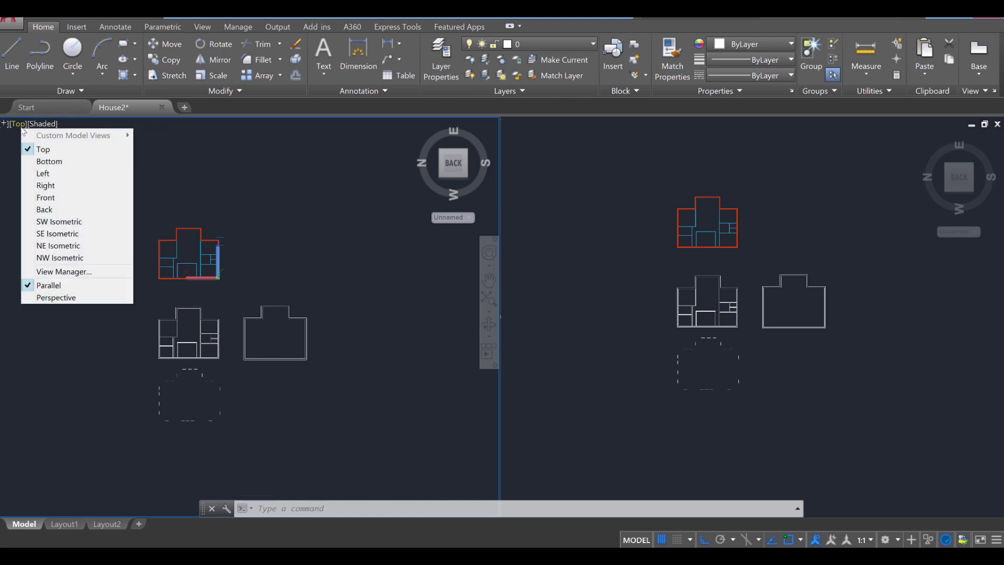
pyautogui.click(76, 226)
pyautogui.moveTo(314, 381); pyautogui.dragTo(291, 314, button='middle')
pyautogui.scroll(3, 236, 290)
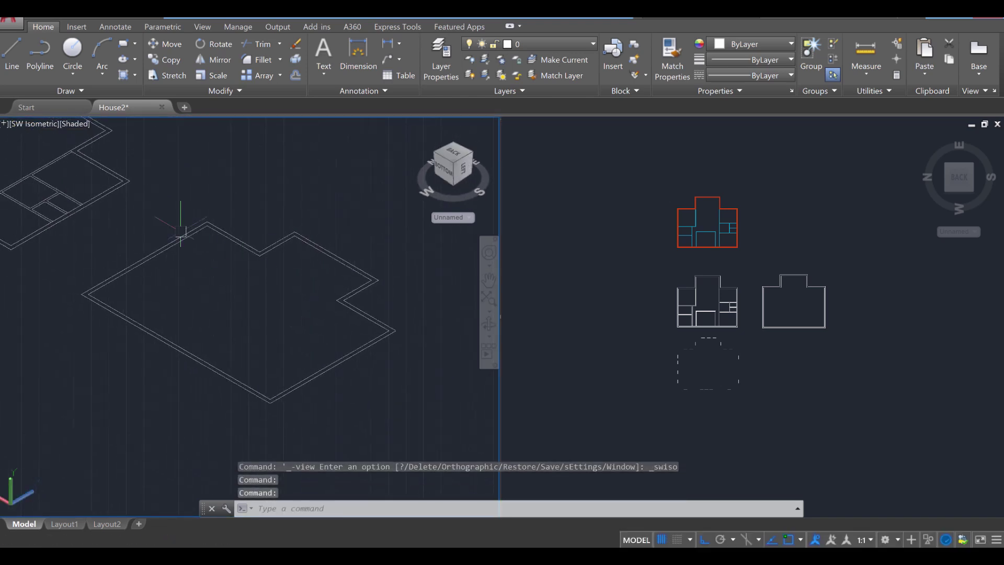
pyautogui.moveTo(273, 329); pyautogui.dragTo(253, 322)
pyautogui.press('Escape')
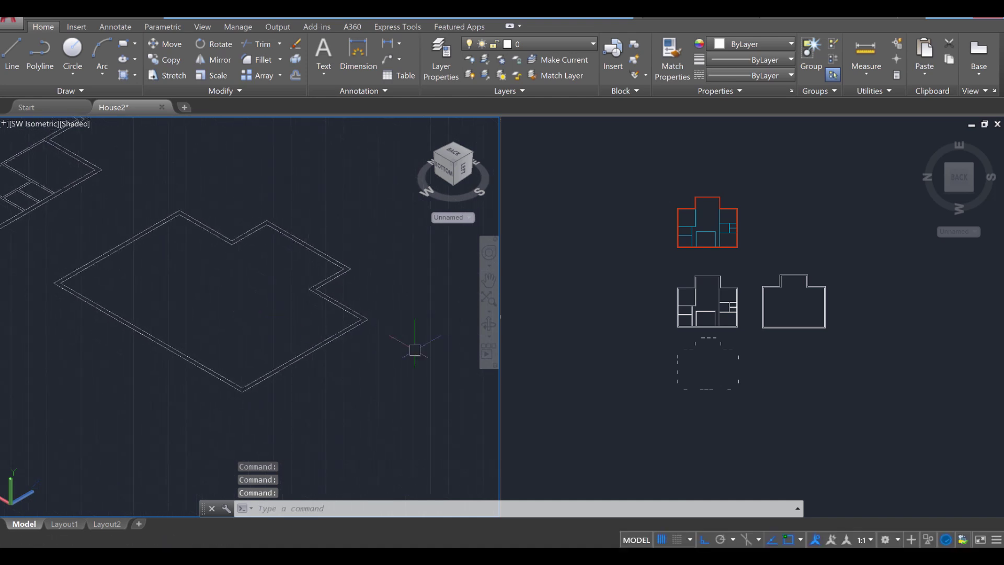
# Step: Make the right viewport current and set it to the Left side view
pyautogui.click(846, 333)
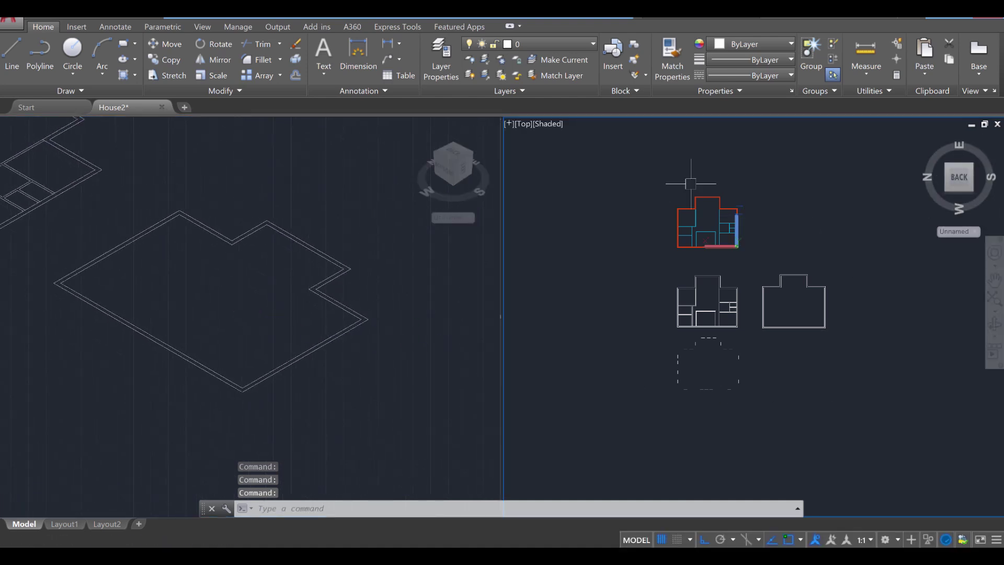
pyautogui.click(549, 123)
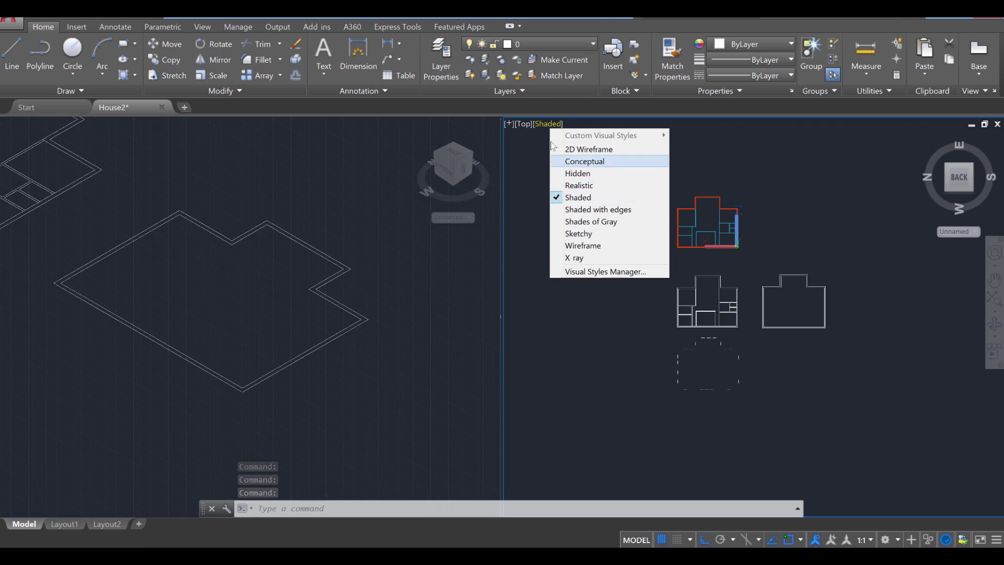
pyautogui.click(524, 133)
pyautogui.press('Escape')
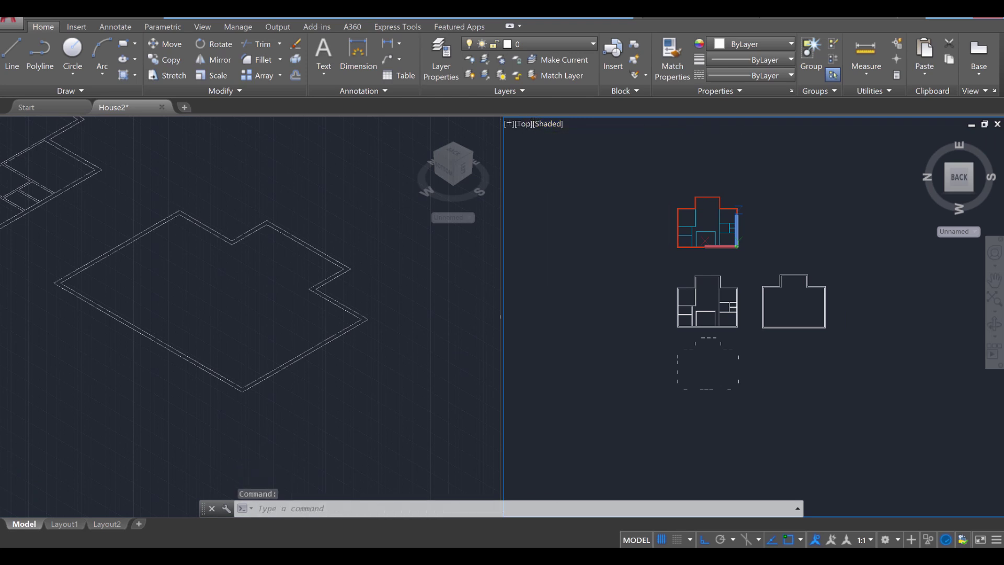
pyautogui.click(524, 126)
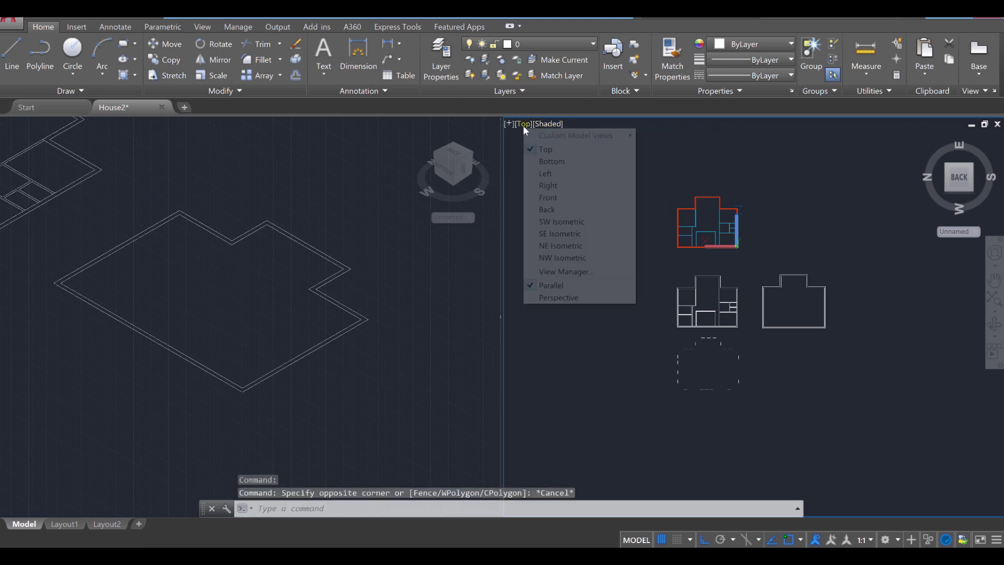
pyautogui.click(561, 175)
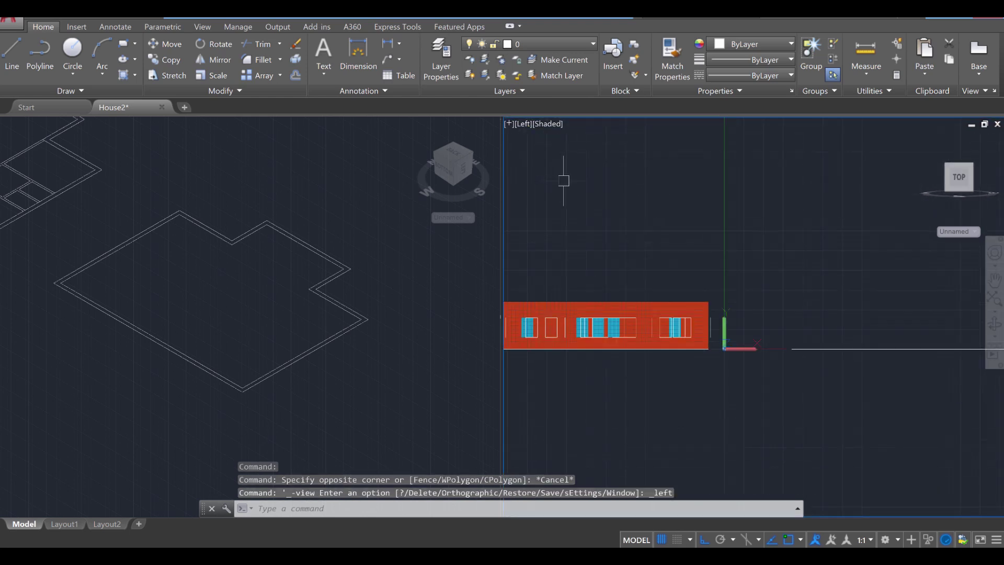
# Step: Set the right viewport to the Front view and zoom in on the house
pyautogui.click(526, 124)
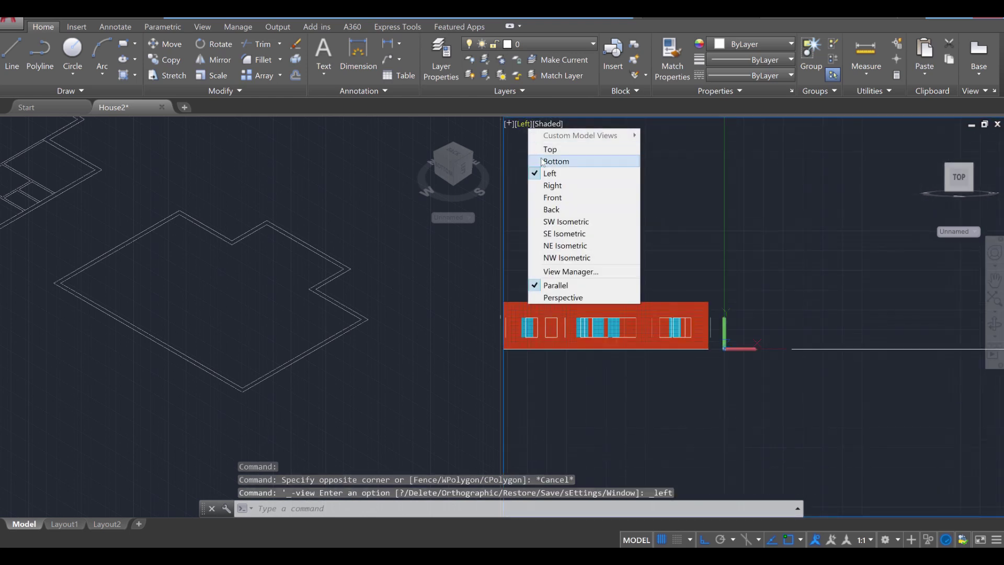
pyautogui.click(554, 198)
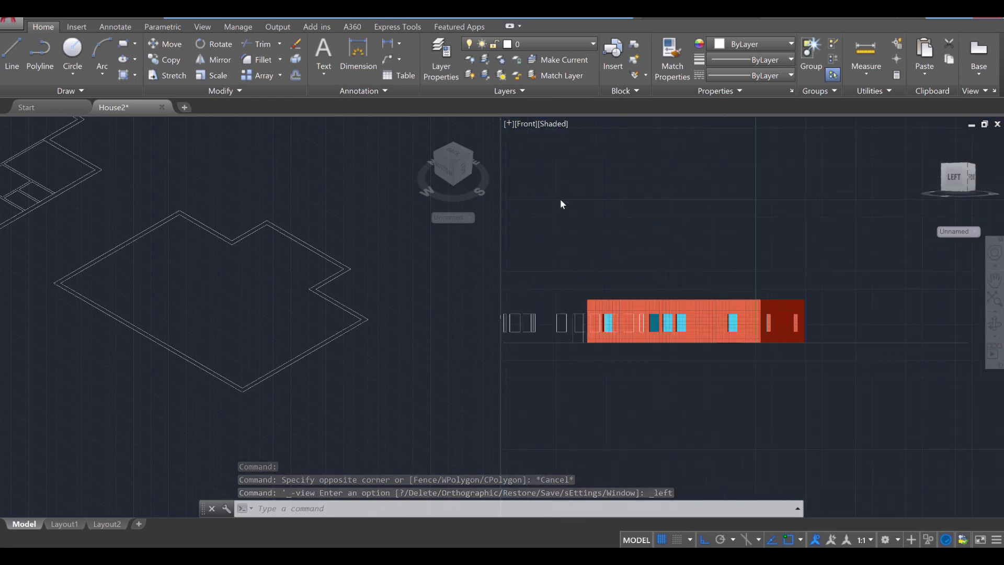
pyautogui.keyDown('shift'); pyautogui.moveTo(613, 253); pyautogui.dragTo(805, 314, button='middle'); pyautogui.keyUp('shift')
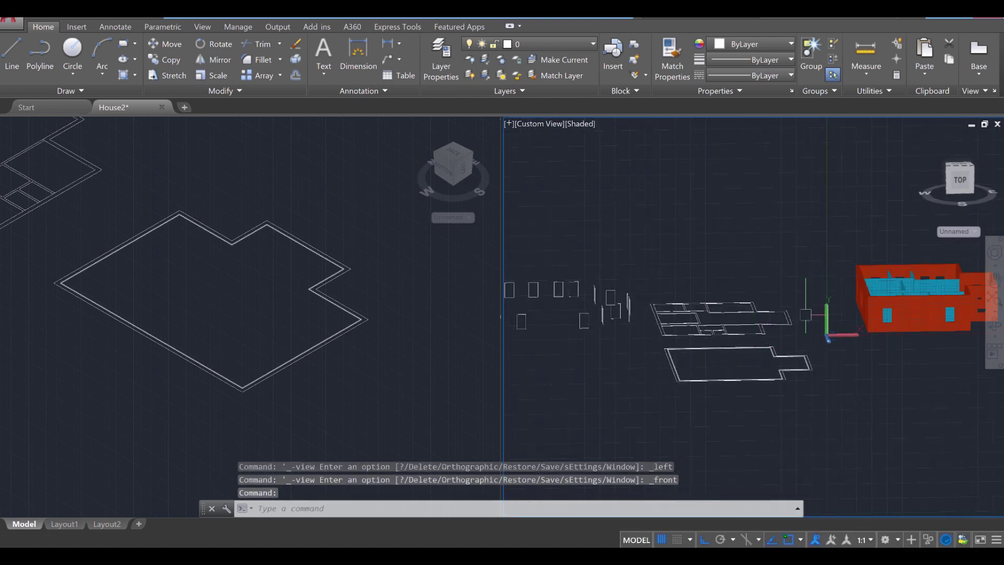
pyautogui.click(538, 125)
pyautogui.click(558, 198)
pyautogui.scroll(2, 766, 387)
# Step: In the isometric viewport, draw a 13-unit vertical from the edge midpoint, sloping down to the corner
pyautogui.click(284, 436)
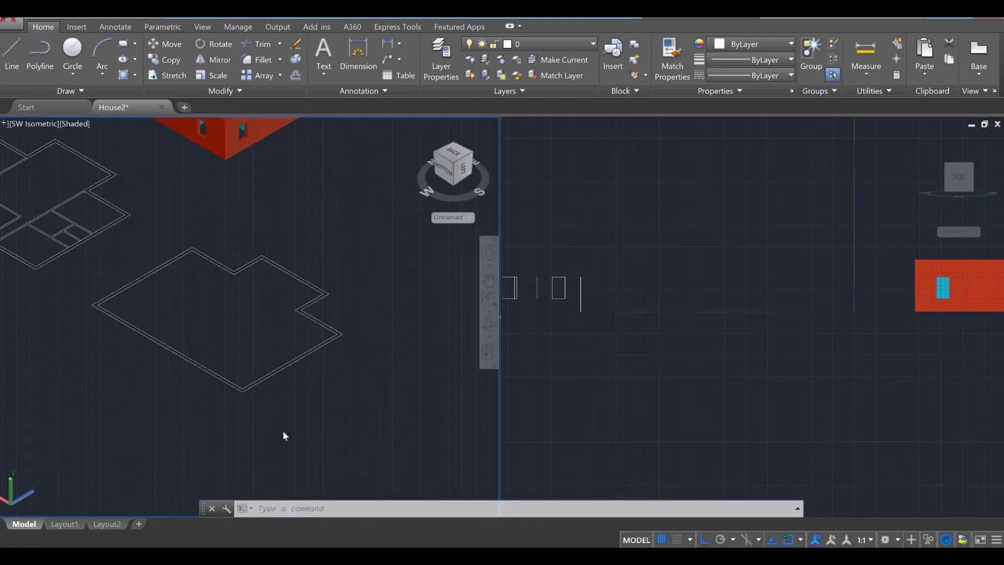
pyautogui.write('line')
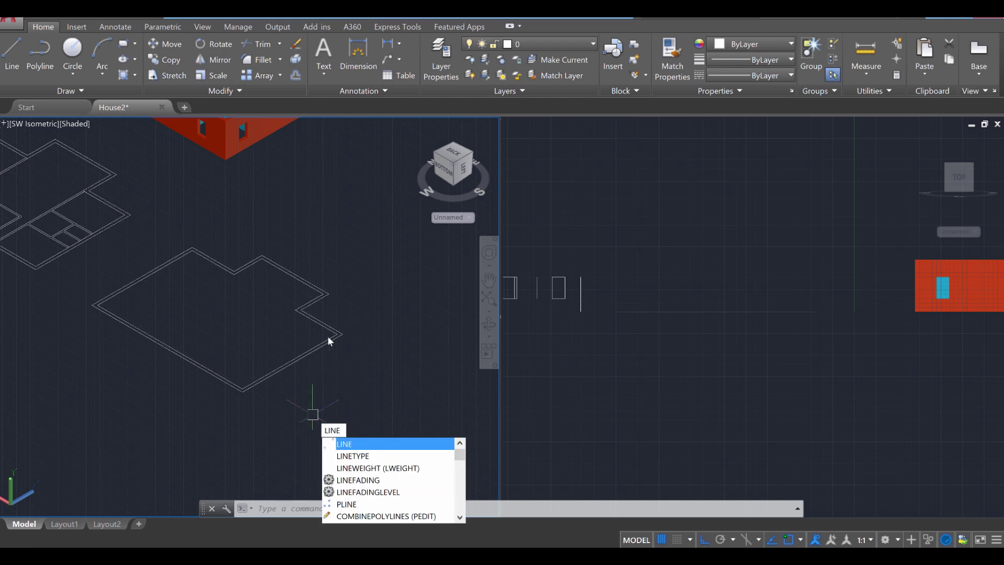
pyautogui.press('Return')
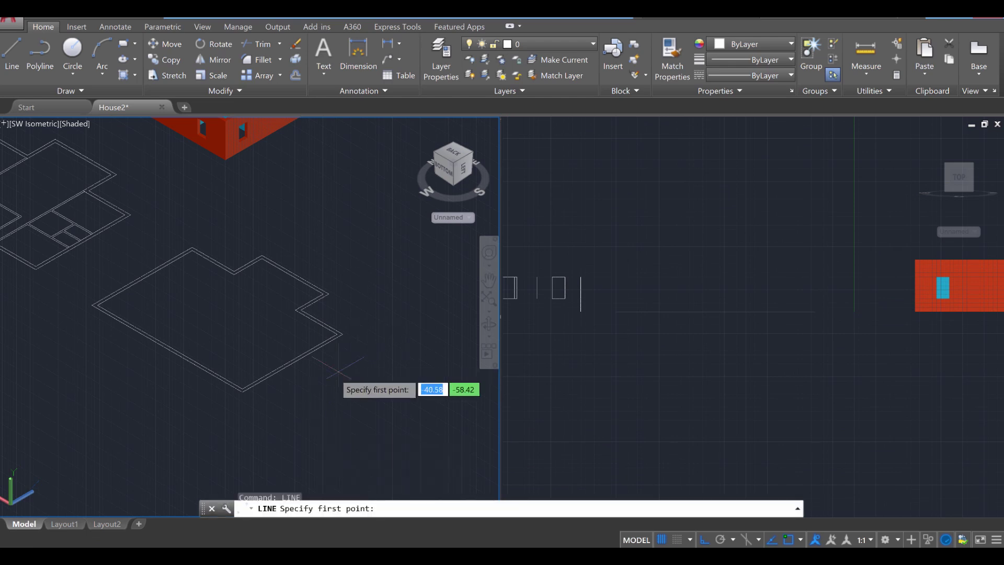
pyautogui.click(292, 363)
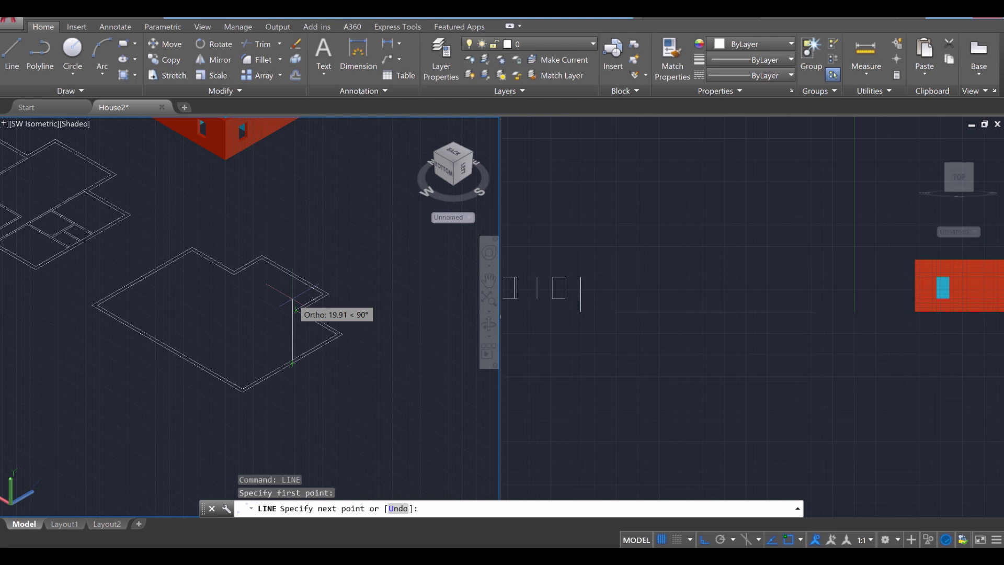
pyautogui.write('13')
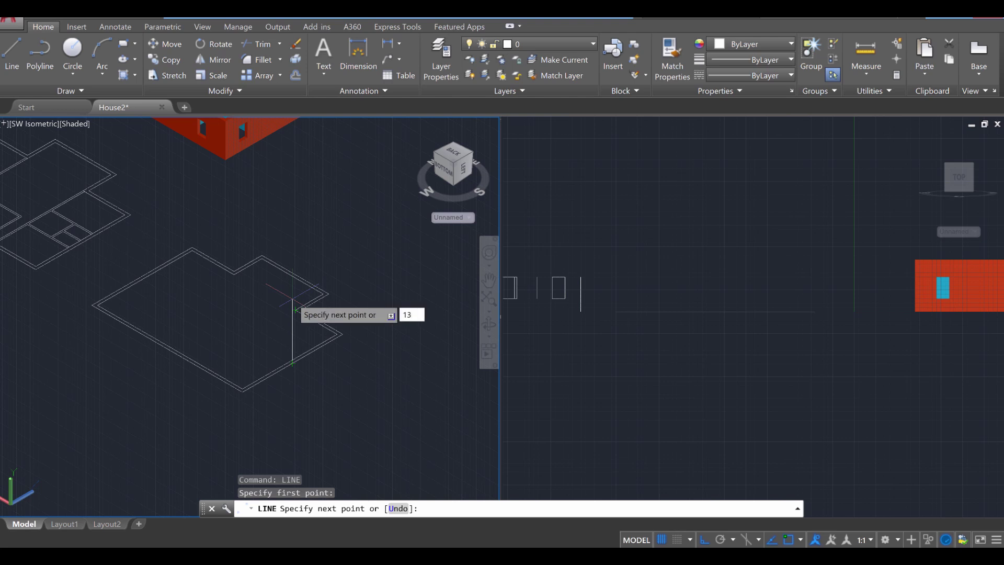
pyautogui.press('Return')
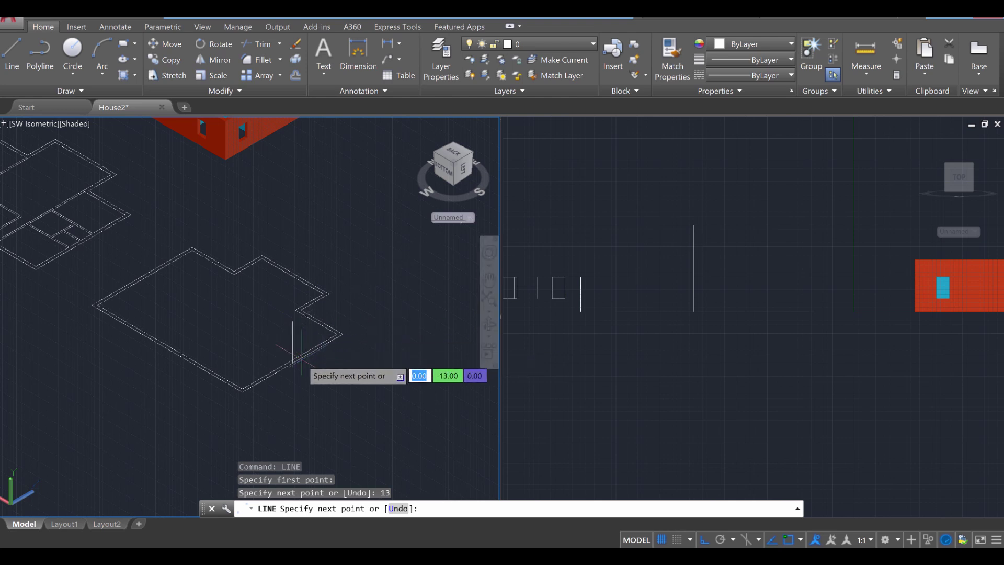
pyautogui.click(242, 391)
pyautogui.press('Escape')
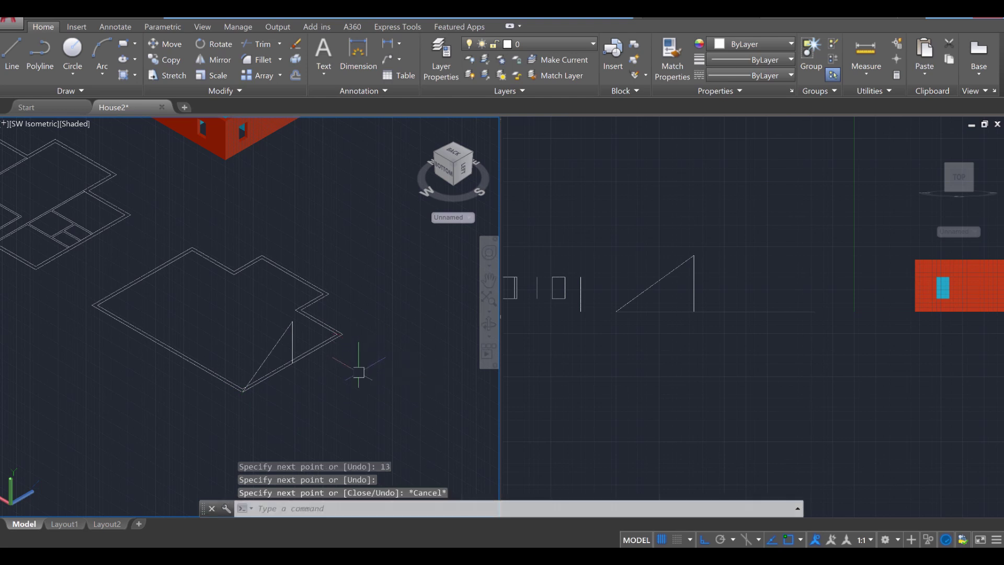
# Step: Start a new line at the top of the 13-unit vertical
pyautogui.write('LI')
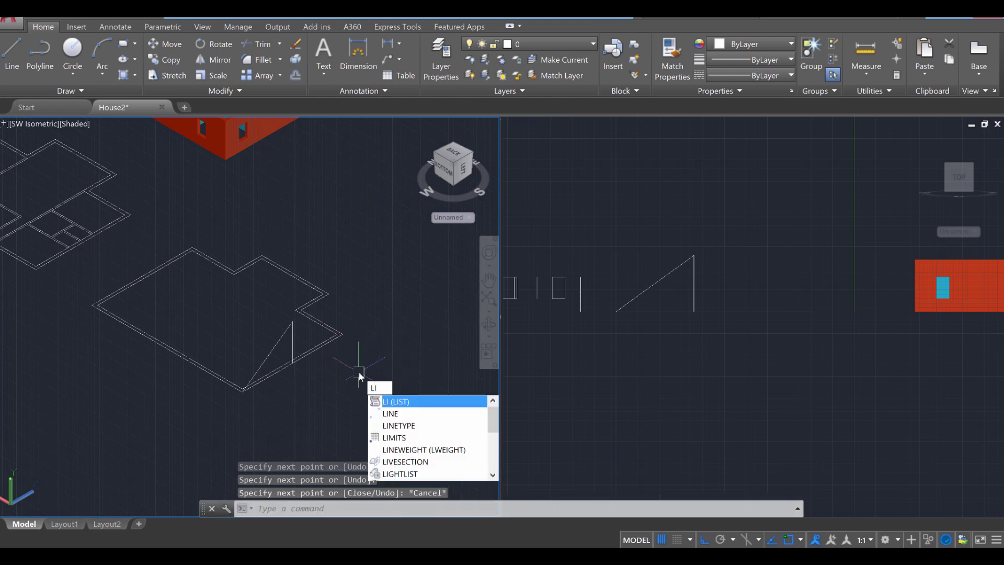
pyautogui.click(387, 413)
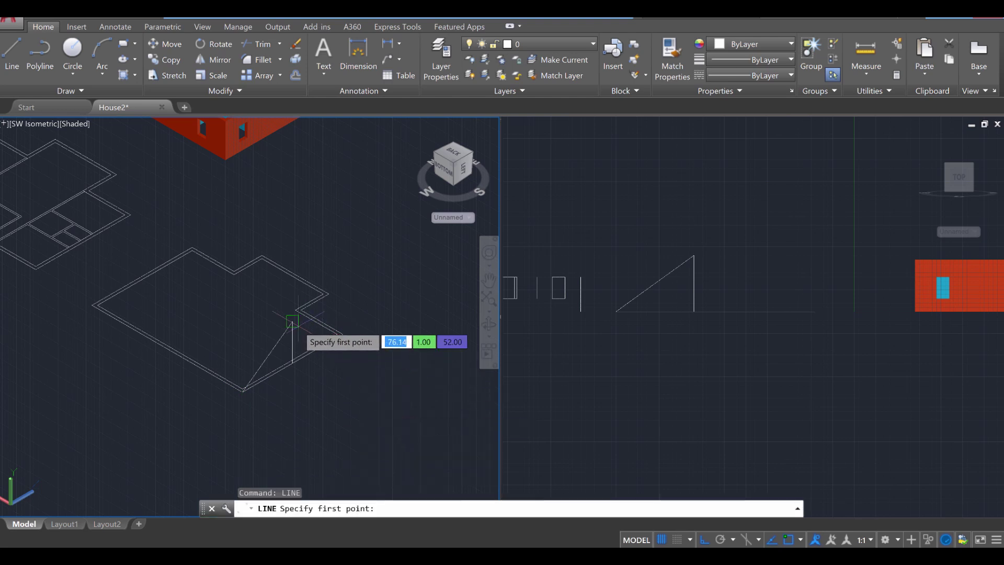
pyautogui.click(292, 321)
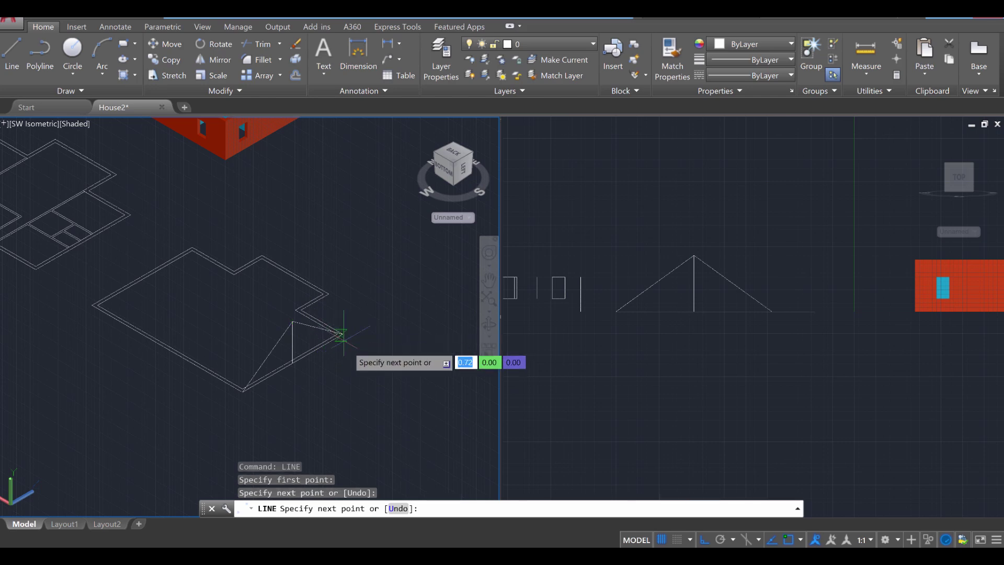